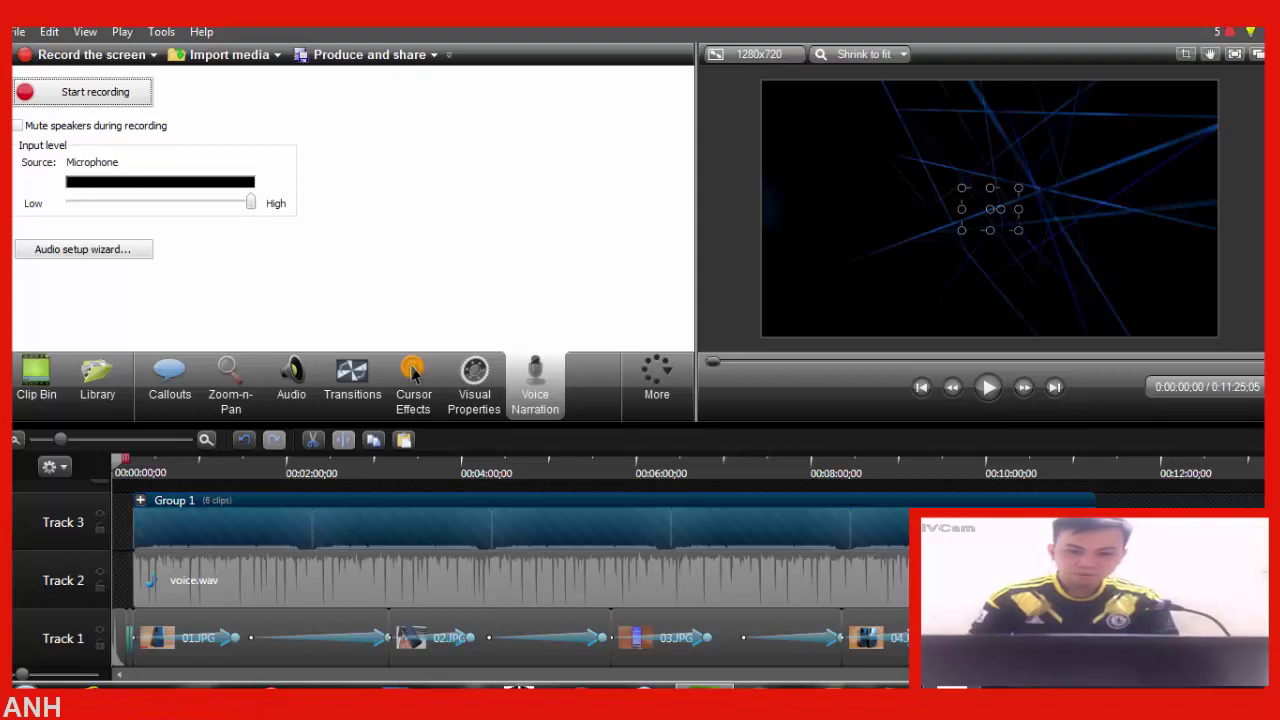
Preview the project from the start of the timeline and check the 01.JPG clip at about 1:38
left_click(127, 464)
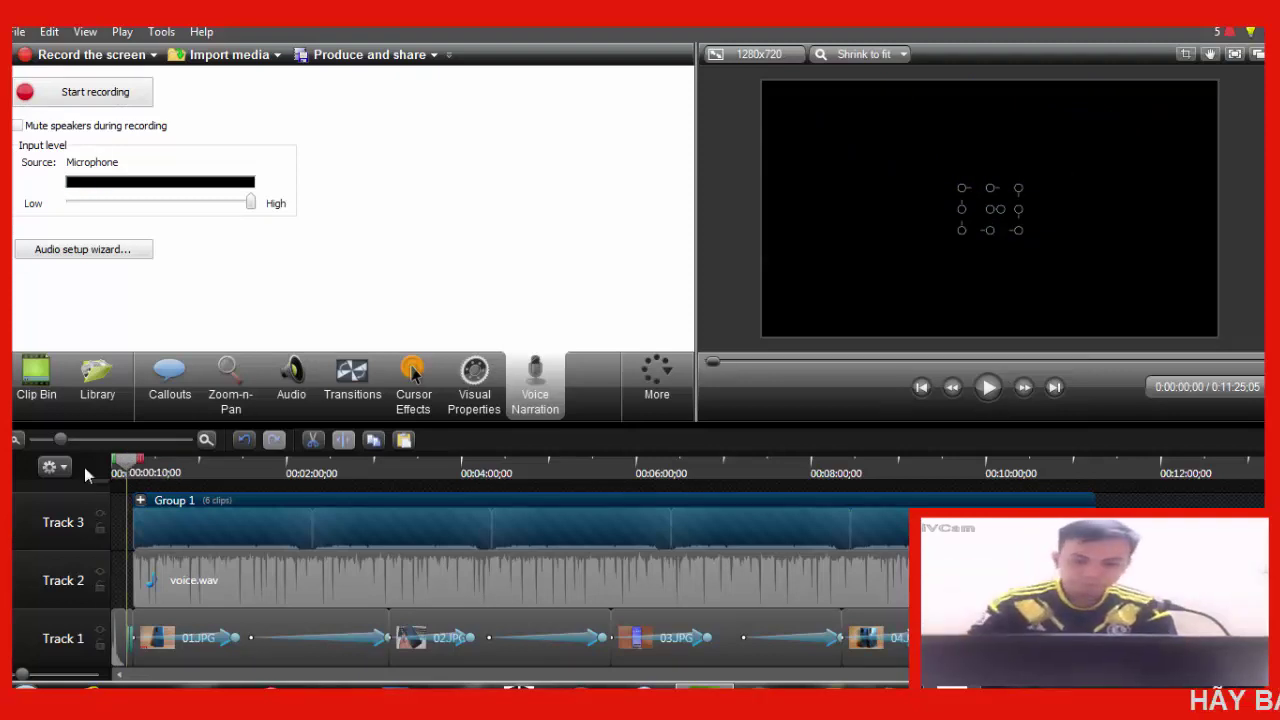
left_click(118, 464)
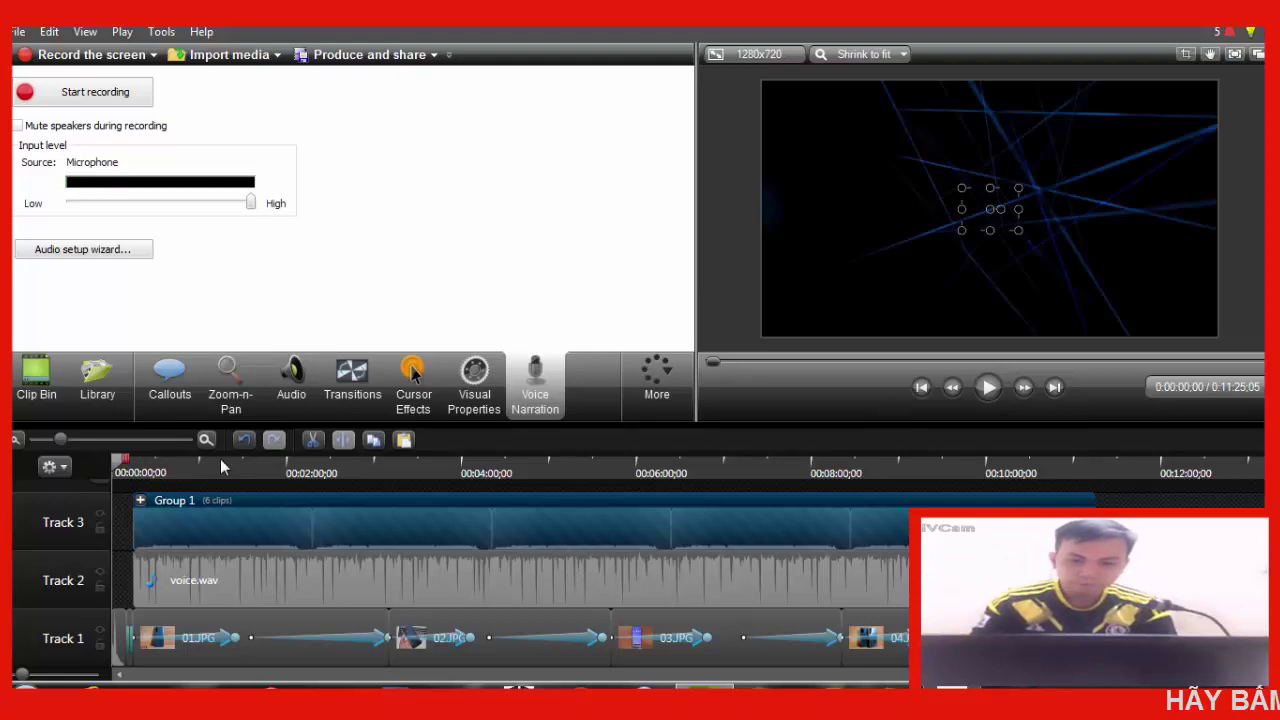
left_click(198, 579)
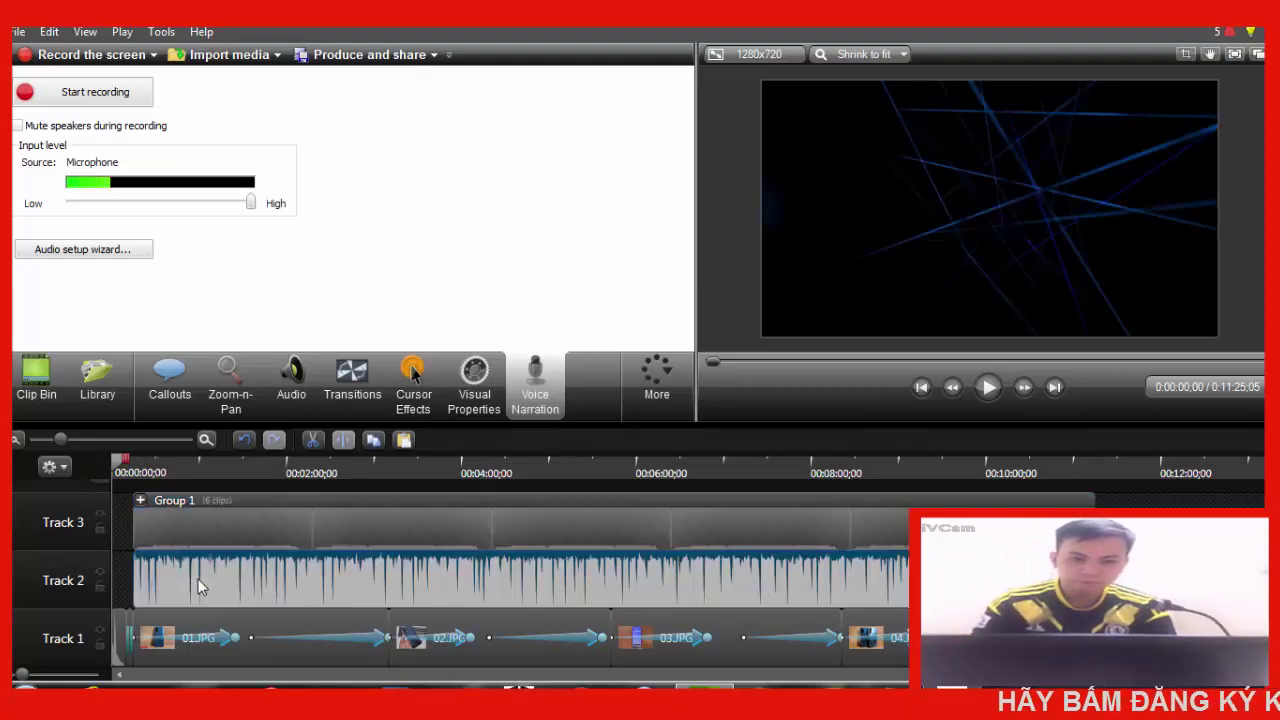
left_click(200, 627)
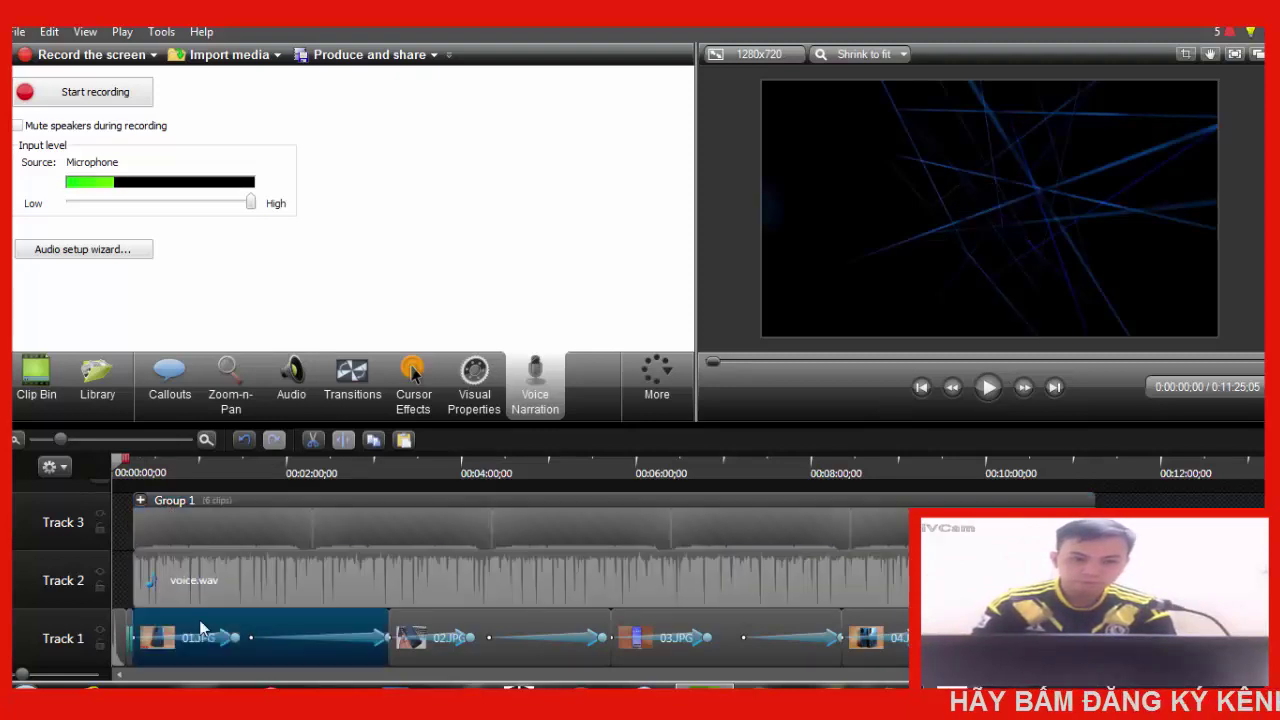
left_click(988, 390)
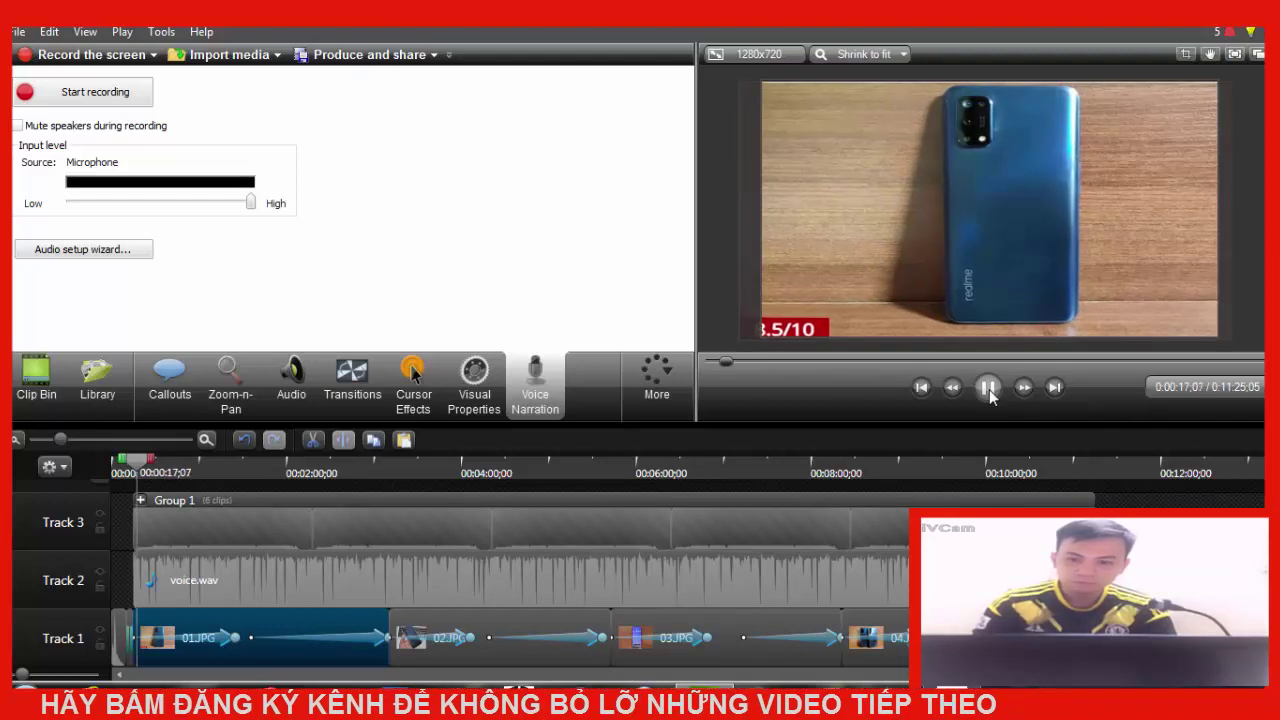
left_click(989, 390)
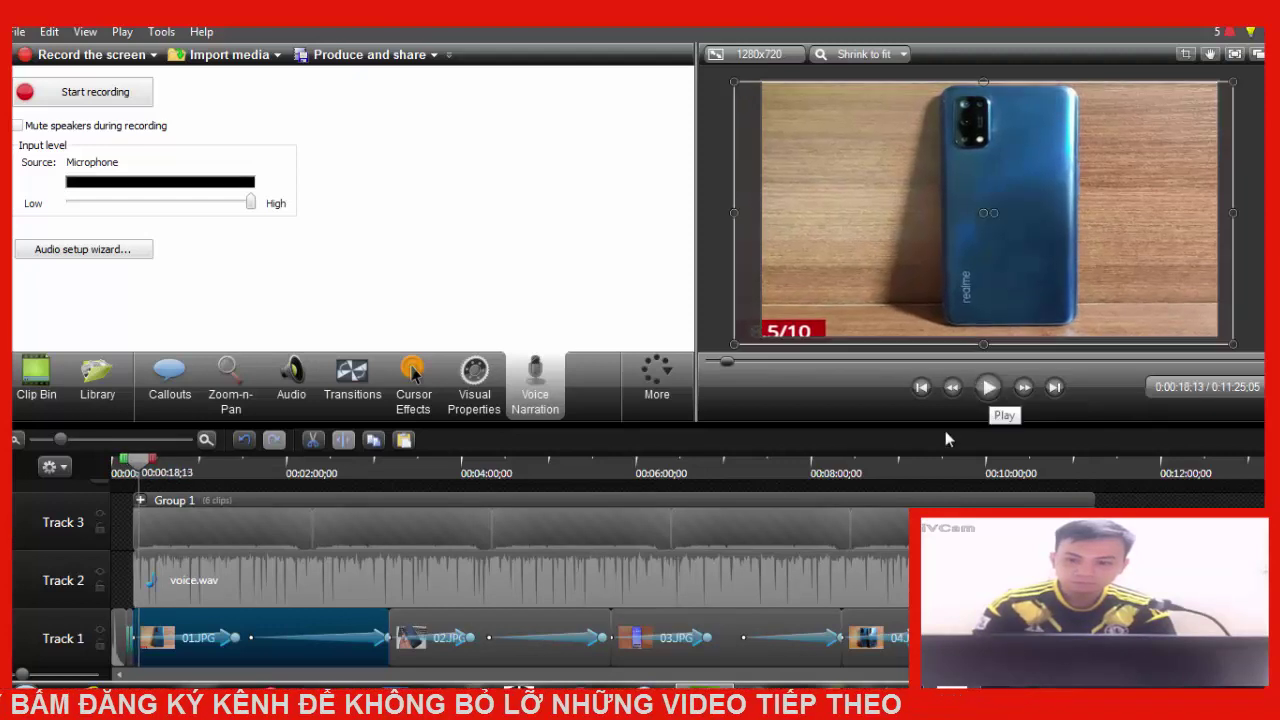
left_click_drag(145, 465, 259, 461)
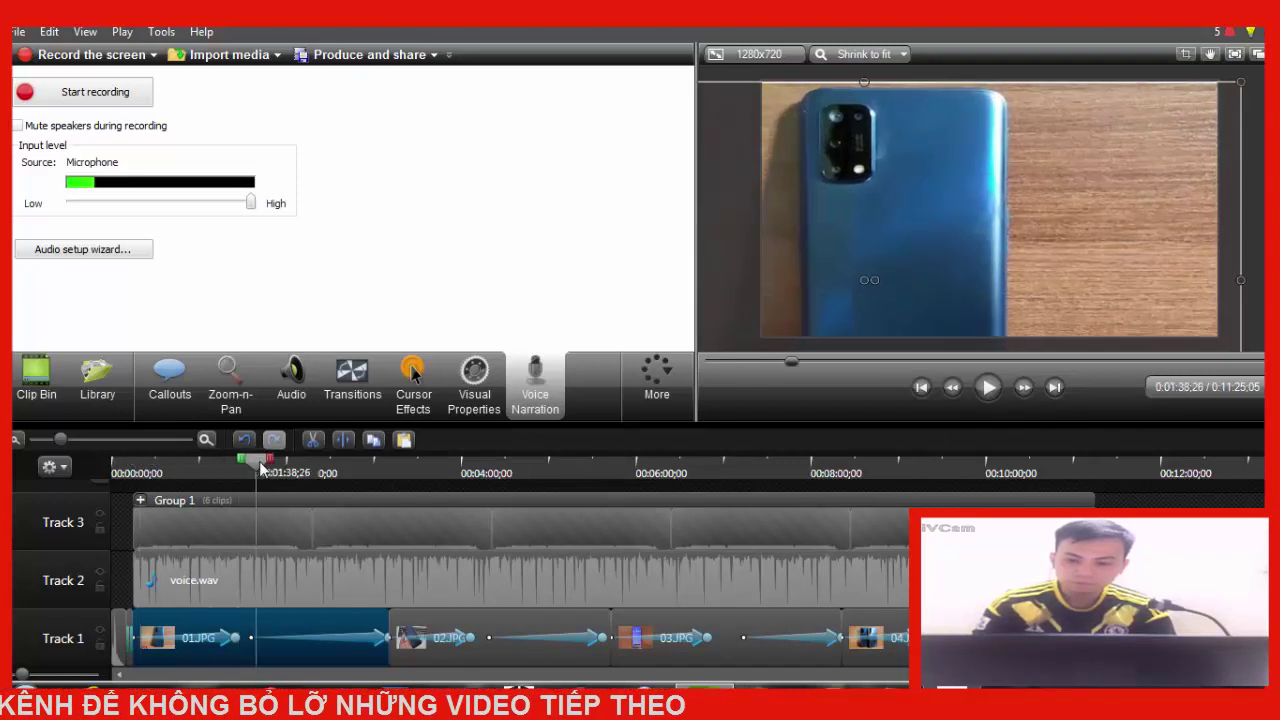
Delete Group 1 from Track 3 and restore it with its start at 15 seconds
left_click(493, 521)
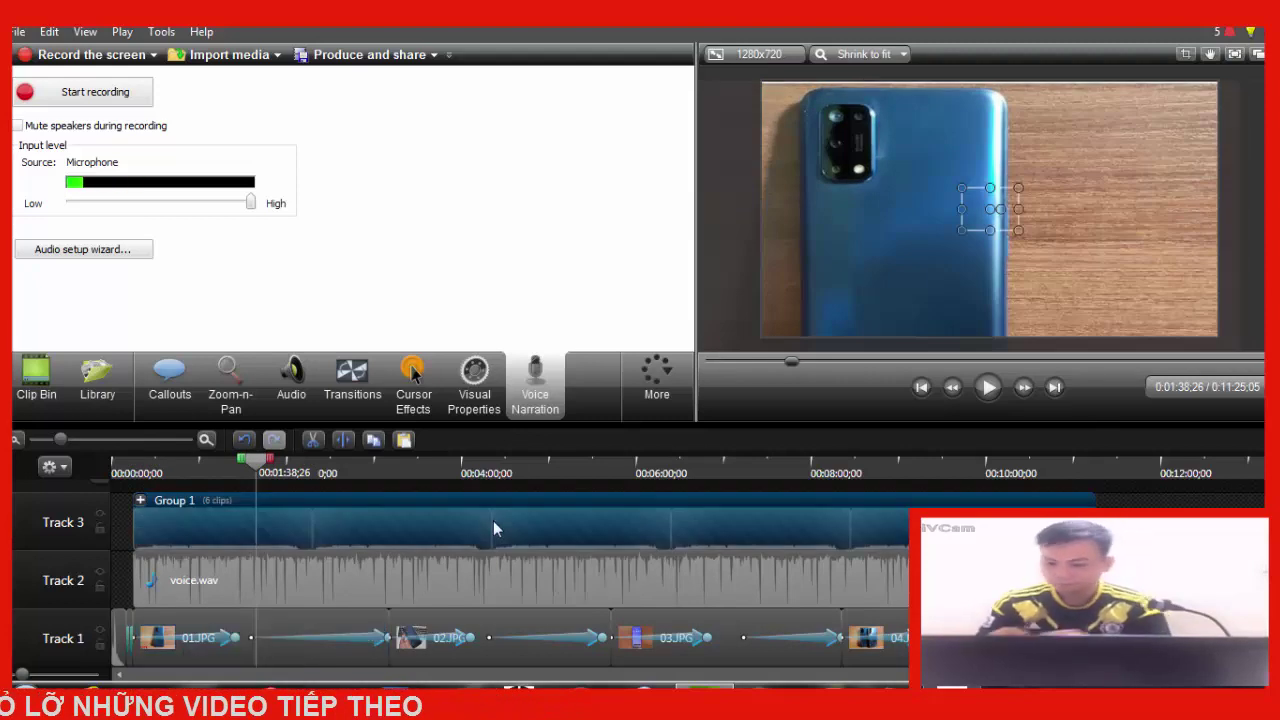
key("Delete")
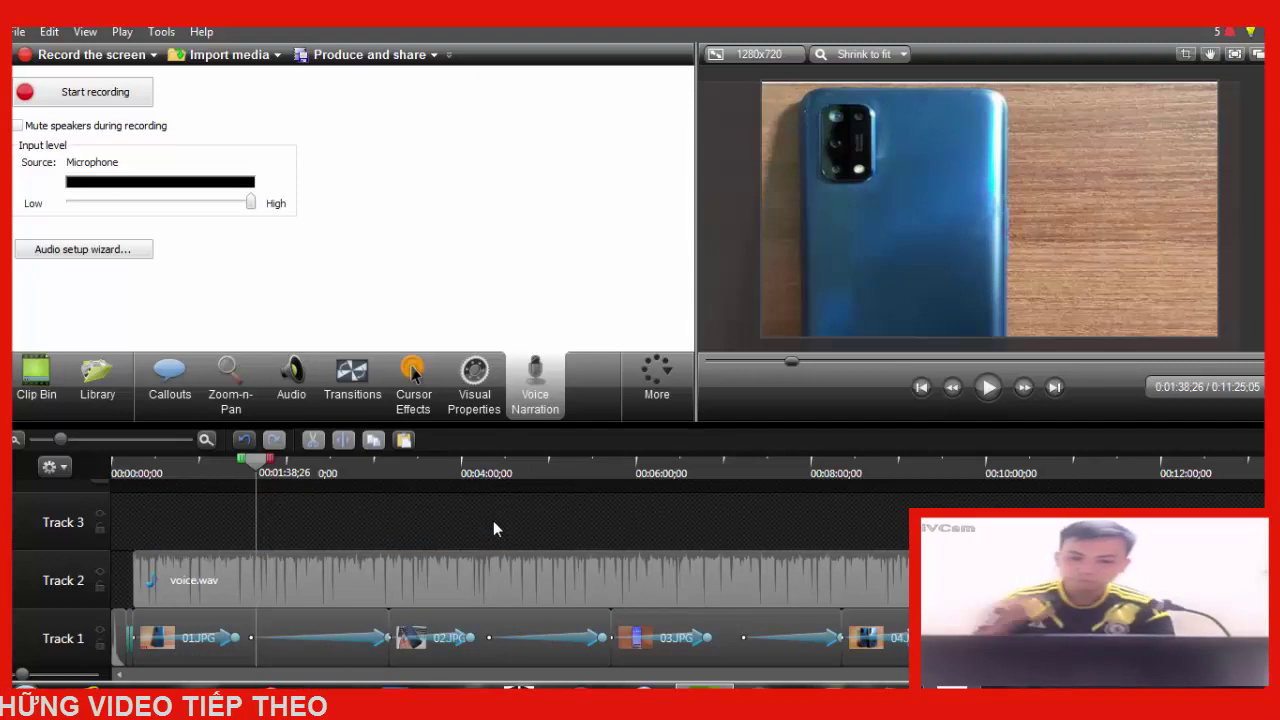
left_click_drag(261, 458, 135, 475)
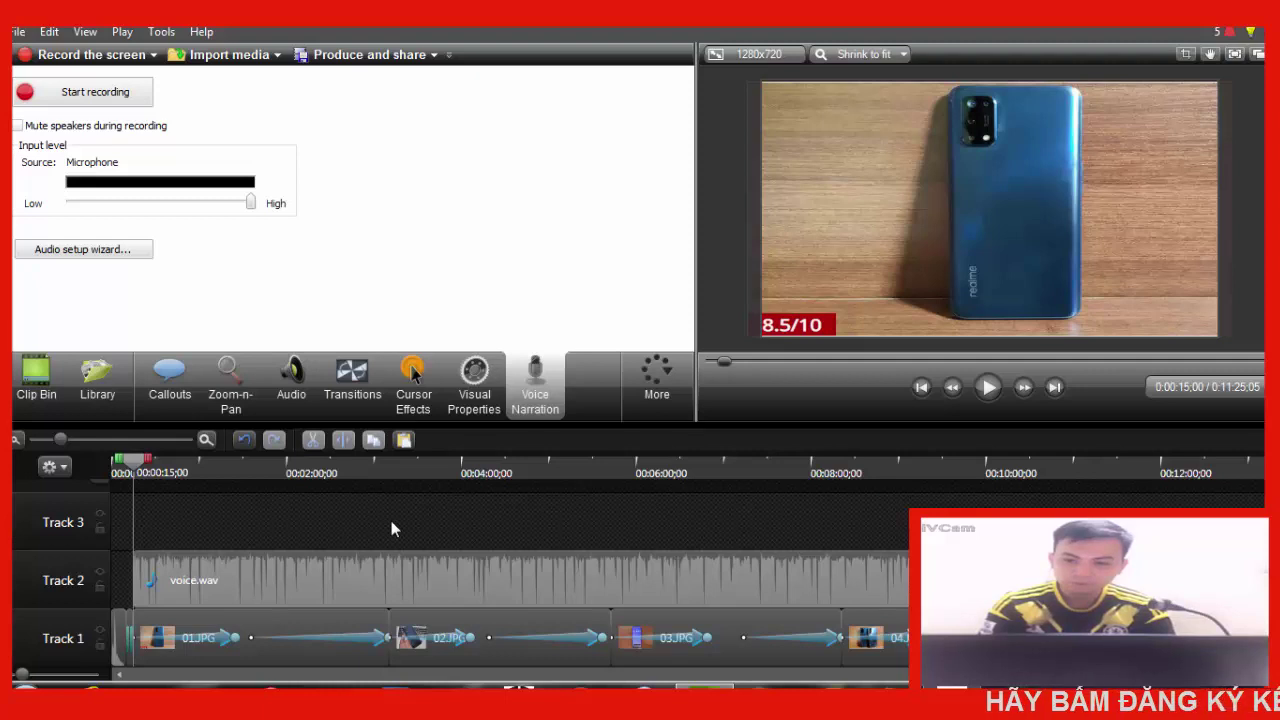
key("ctrl+v")
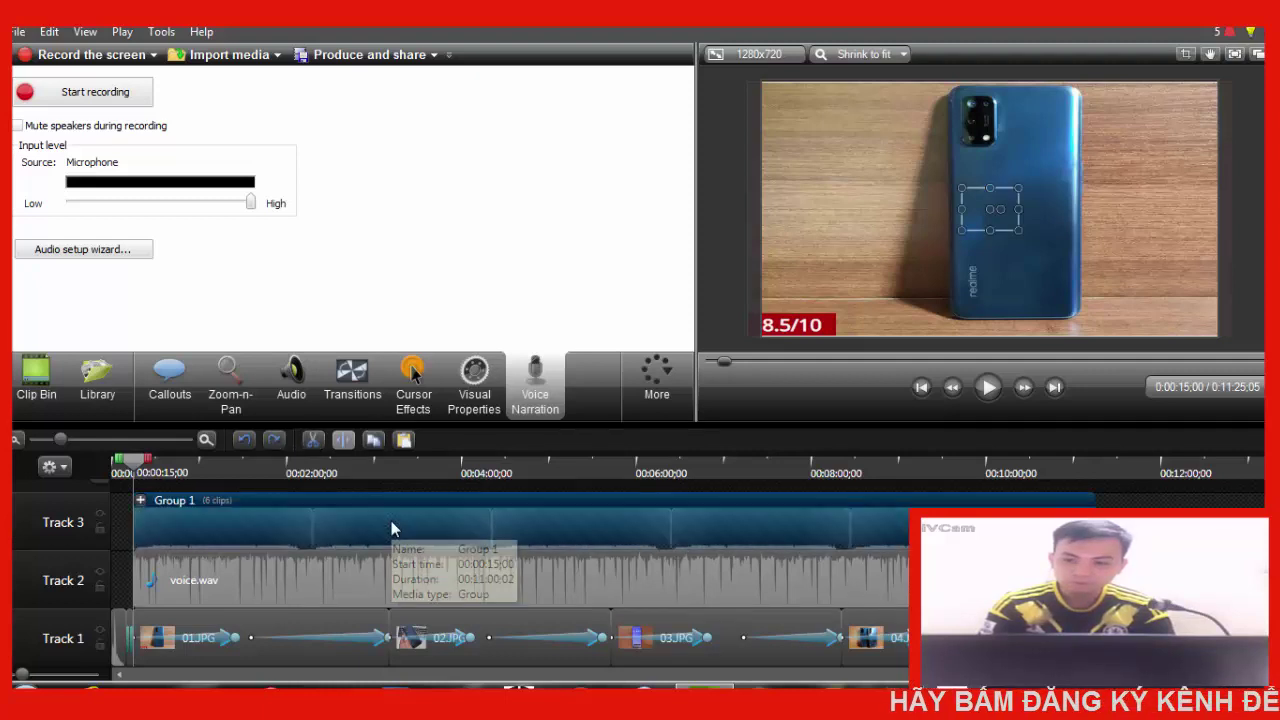
Delete the voice.wav clip from Track 2 and move Group 1 down from Track 3 into its place
left_click(289, 575)
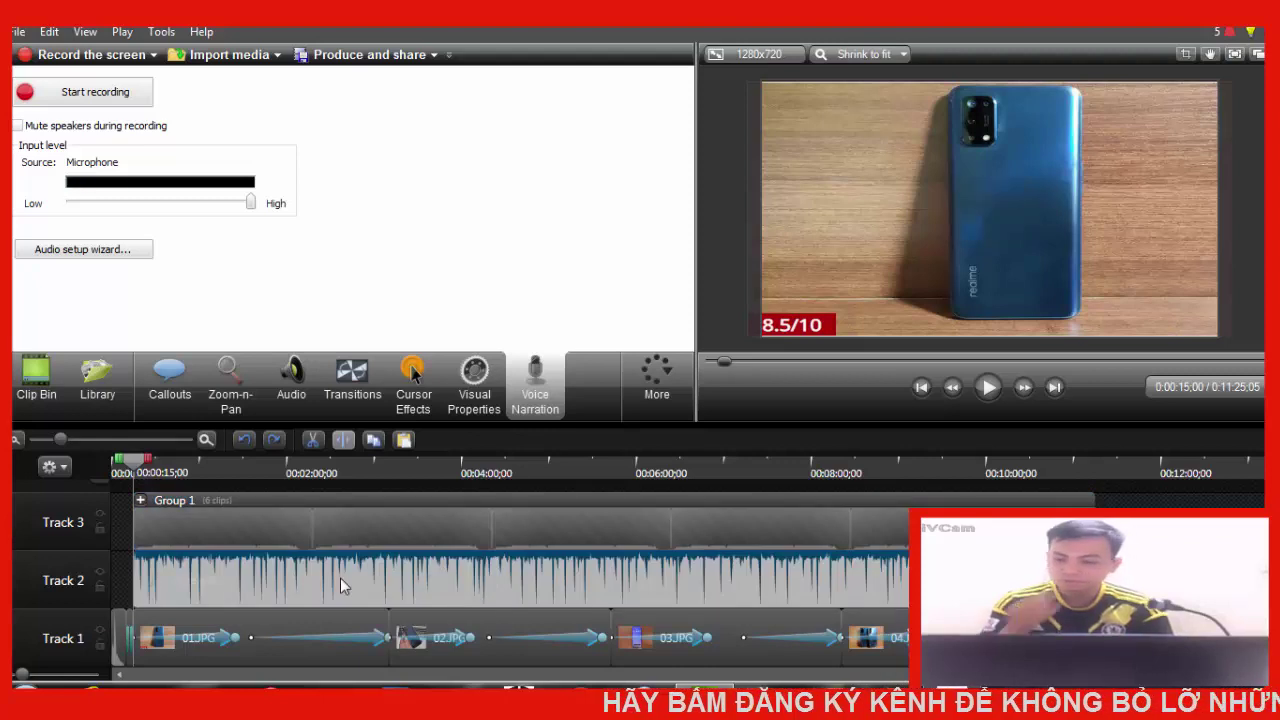
key("Delete")
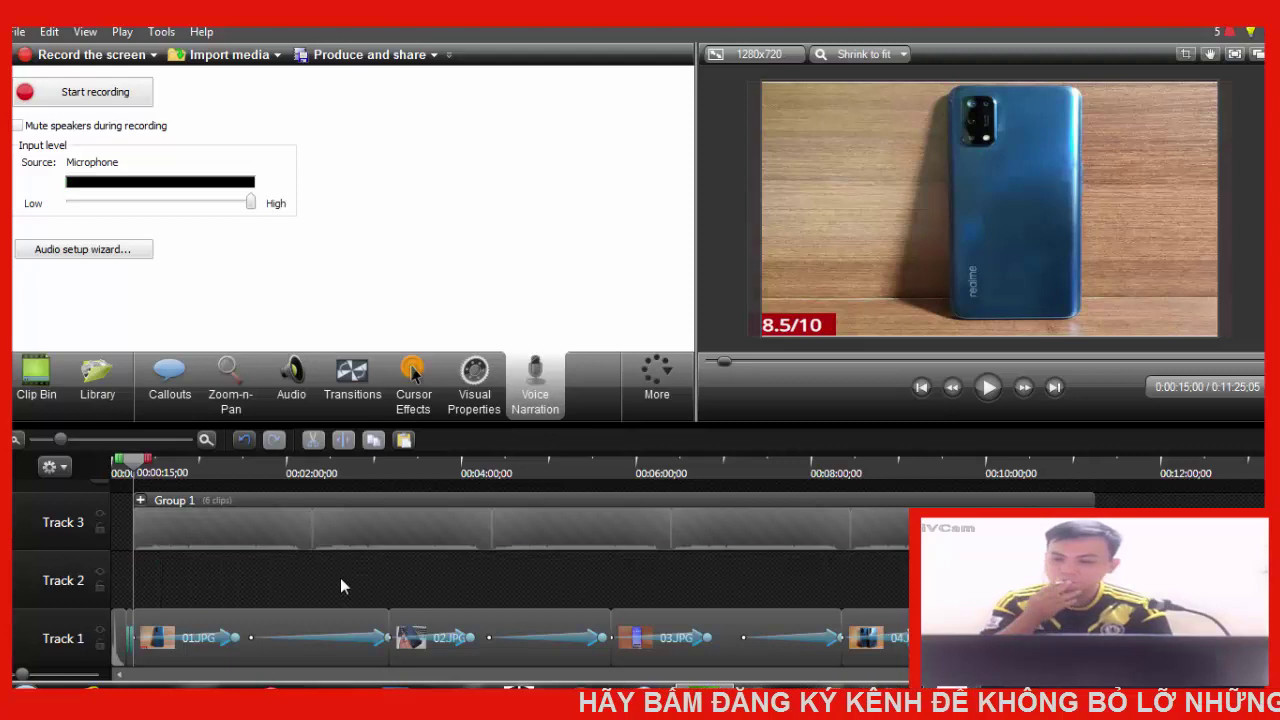
left_click(113, 468)
left_click(137, 468)
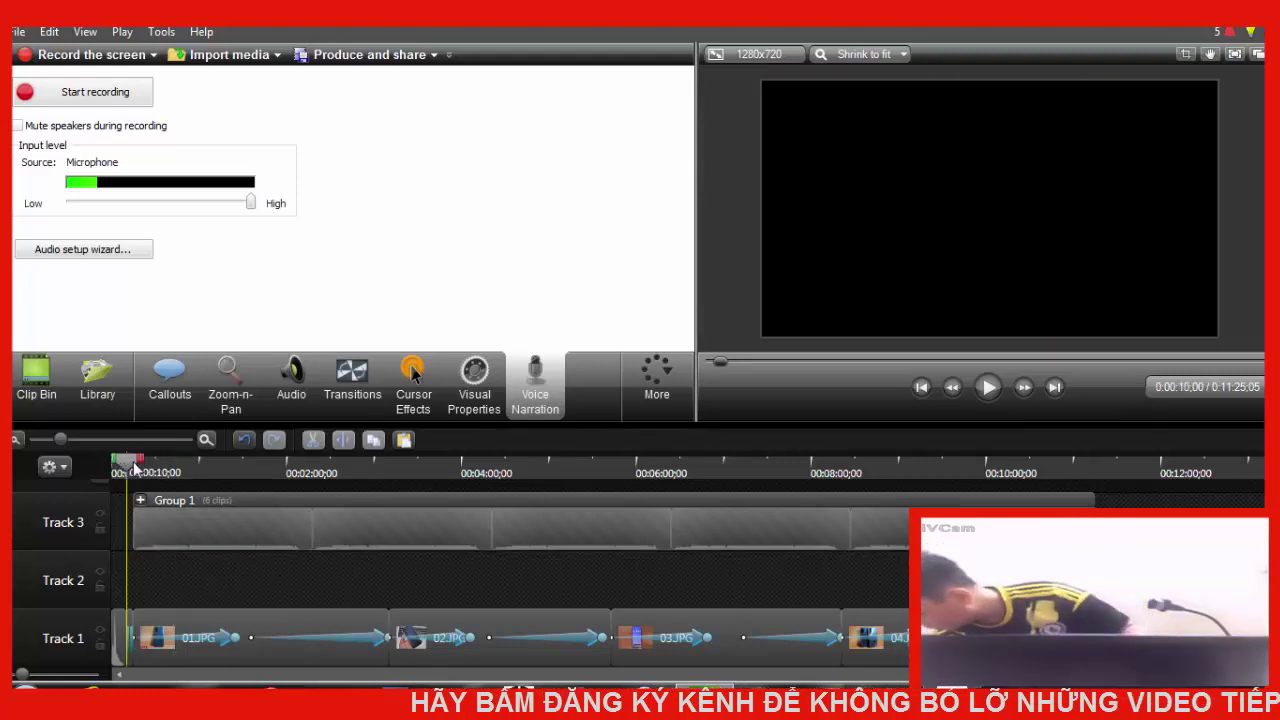
left_click(446, 510)
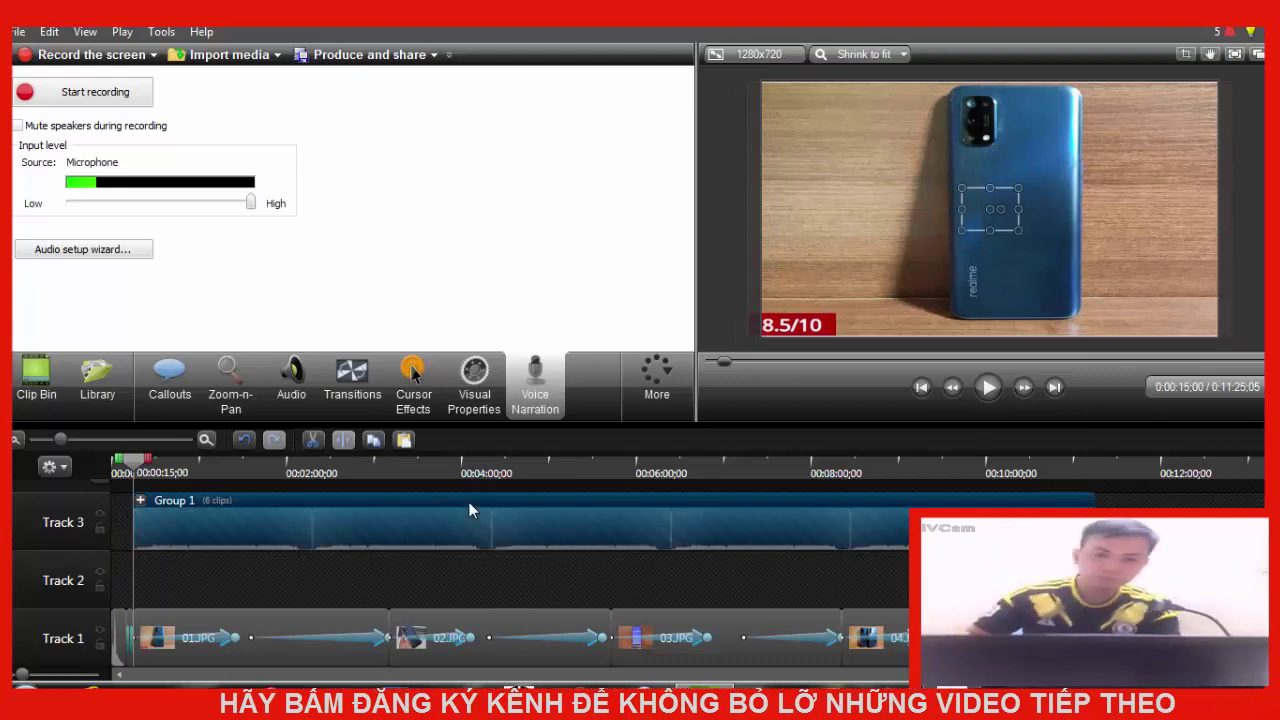
left_click_drag(464, 520, 490, 575)
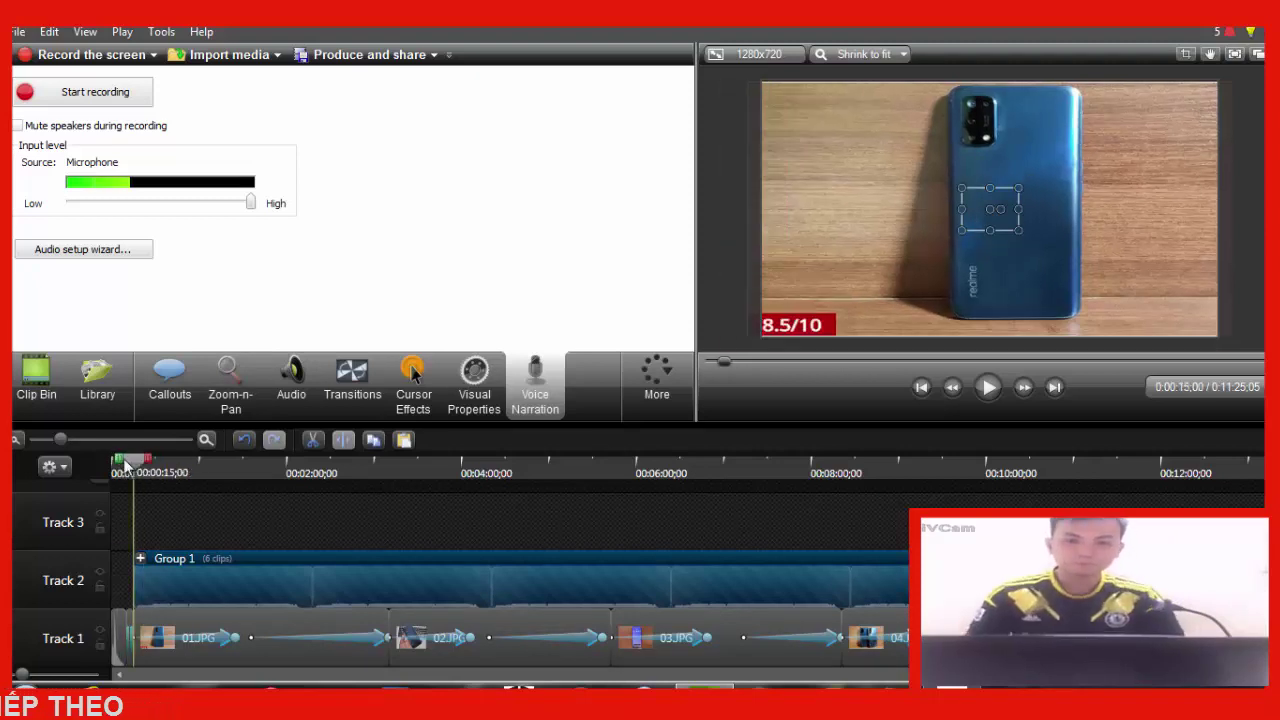
Add a special Text callout on Track 3 at the 15-second mark
left_click(170, 378)
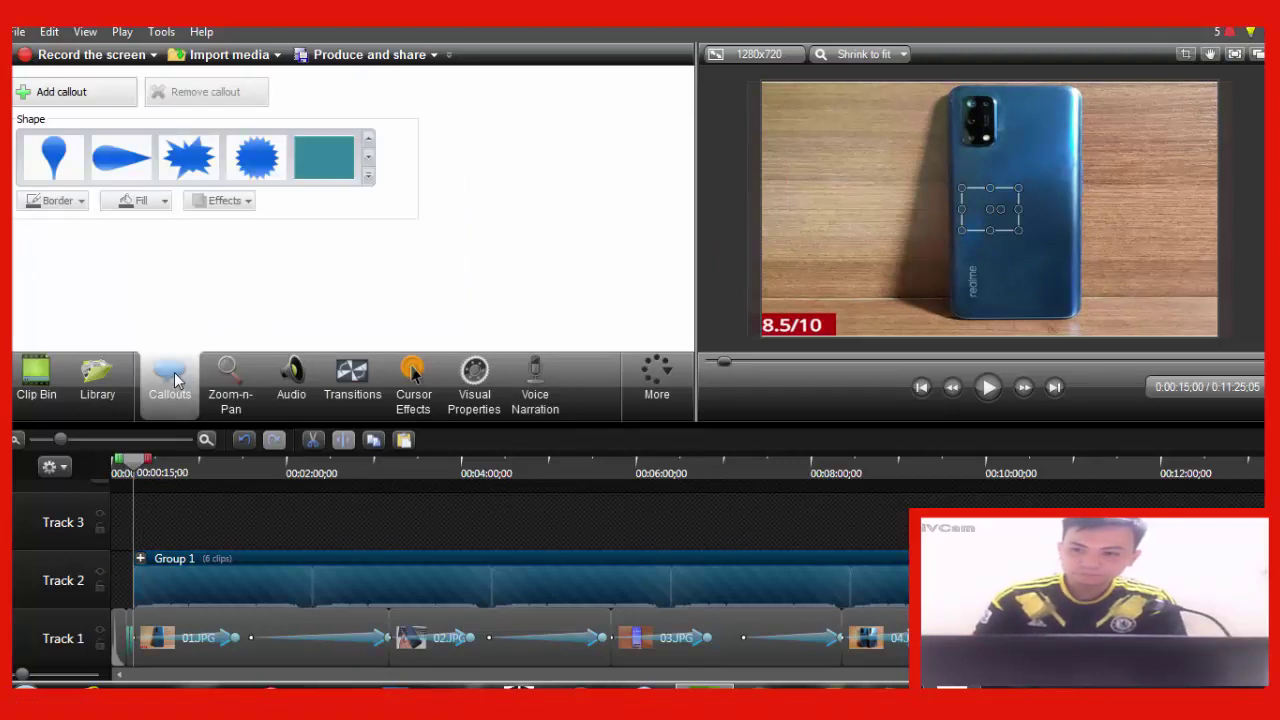
left_click(368, 175)
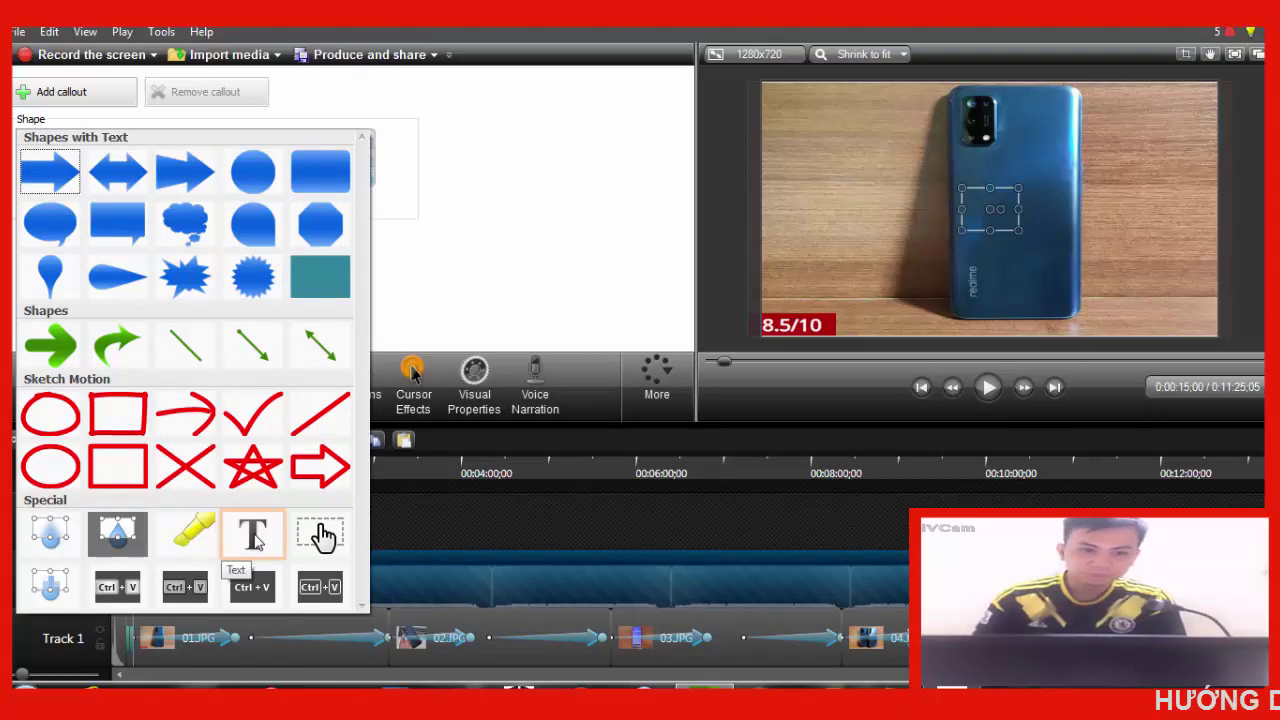
left_click(253, 535)
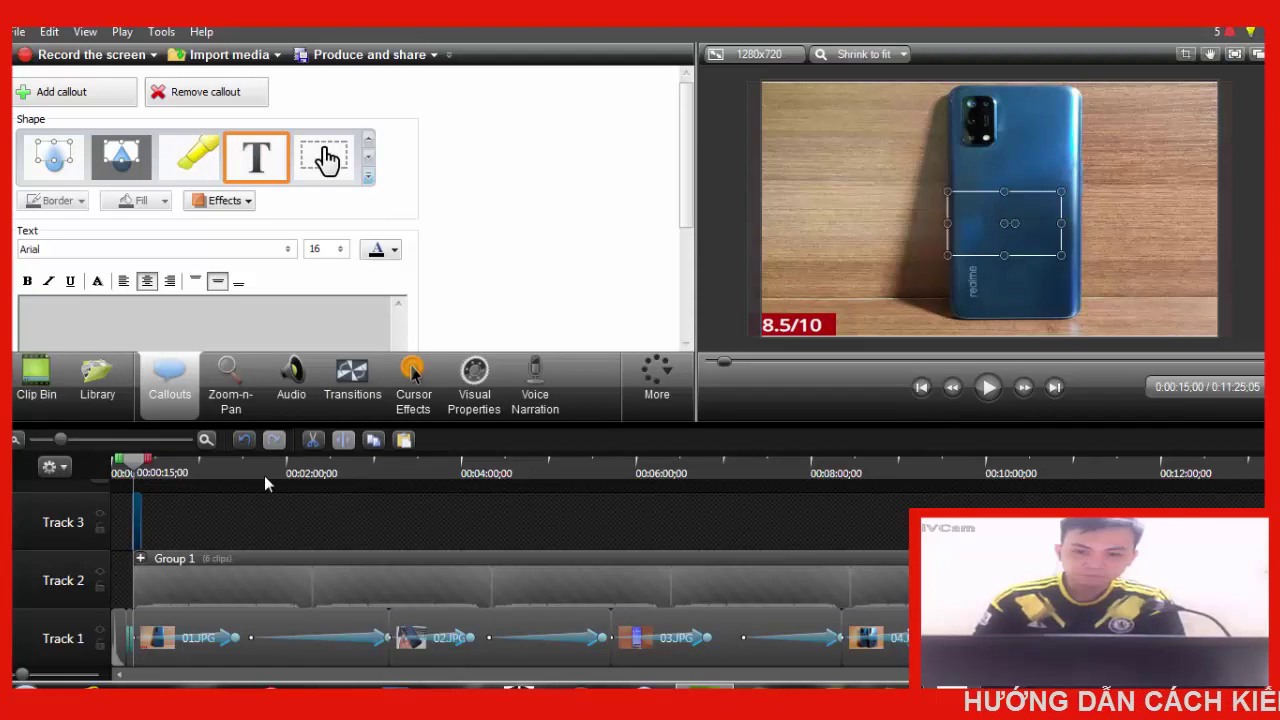
Set the text callout's fade in and fade out to 0 seconds and extend it to the end of Group 1
left_click_drag(690, 195, 693, 303)
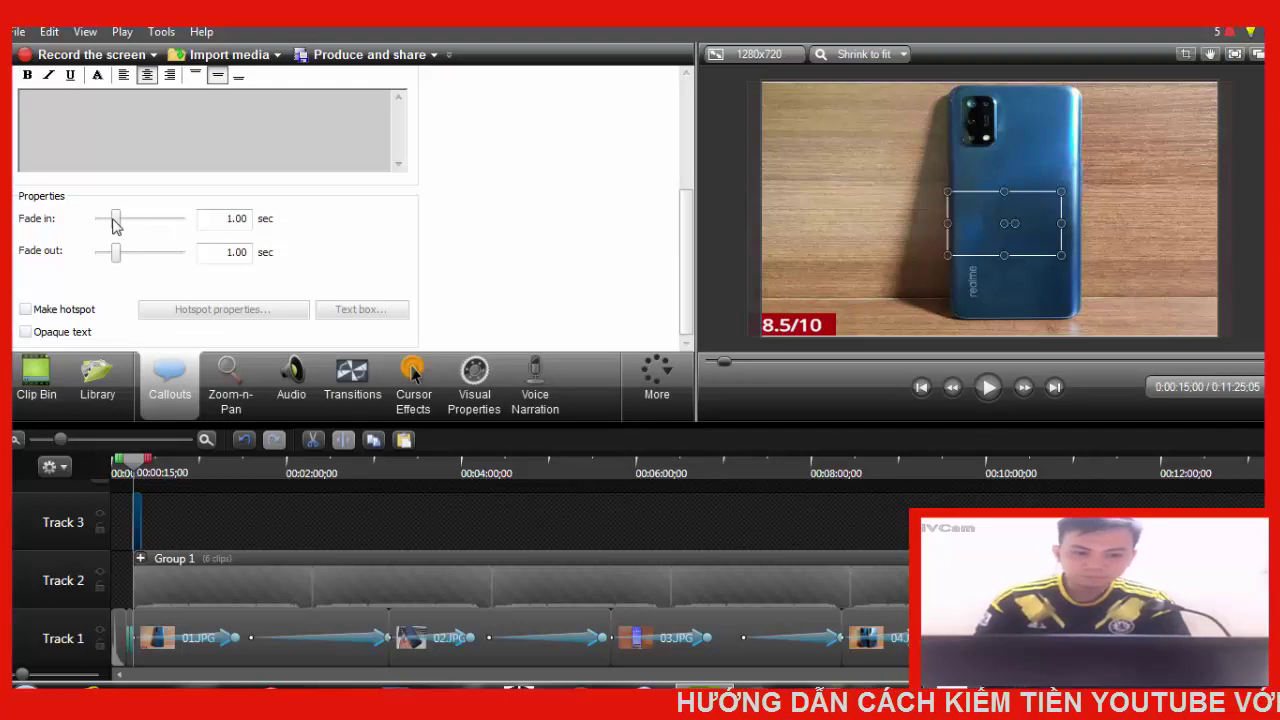
left_click_drag(118, 222, 191, 225)
left_click(189, 260)
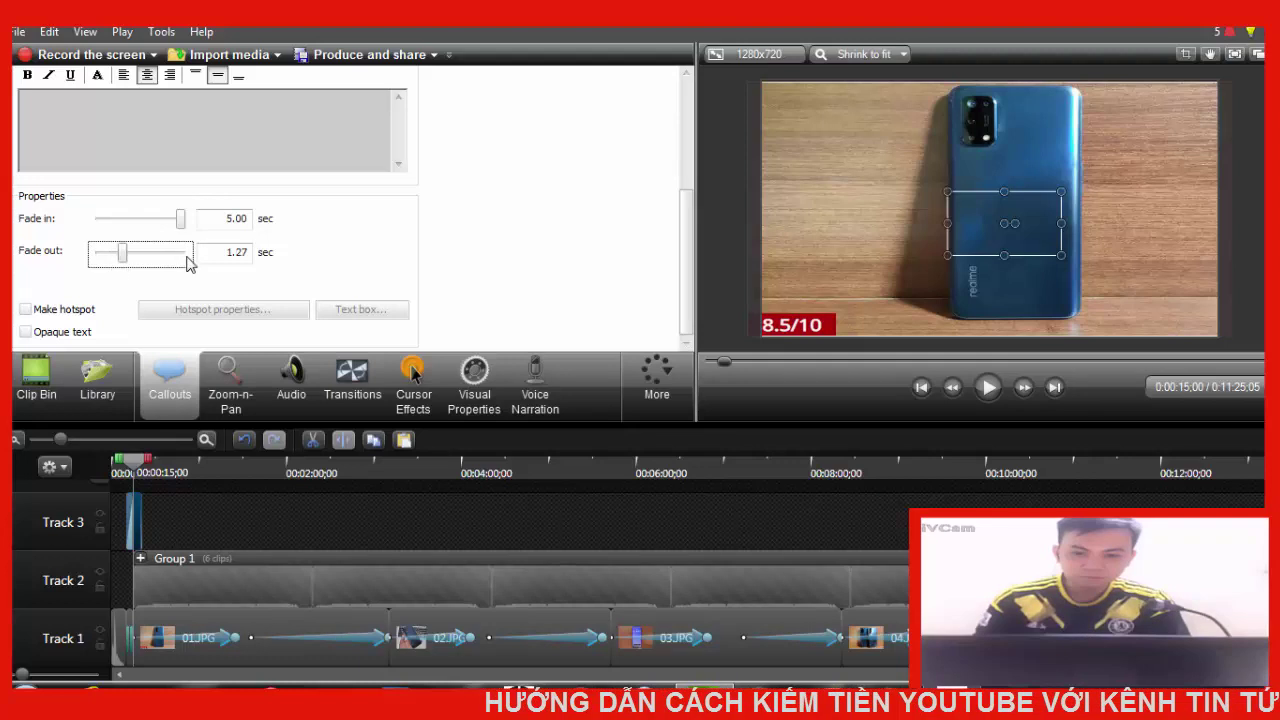
left_click(187, 258)
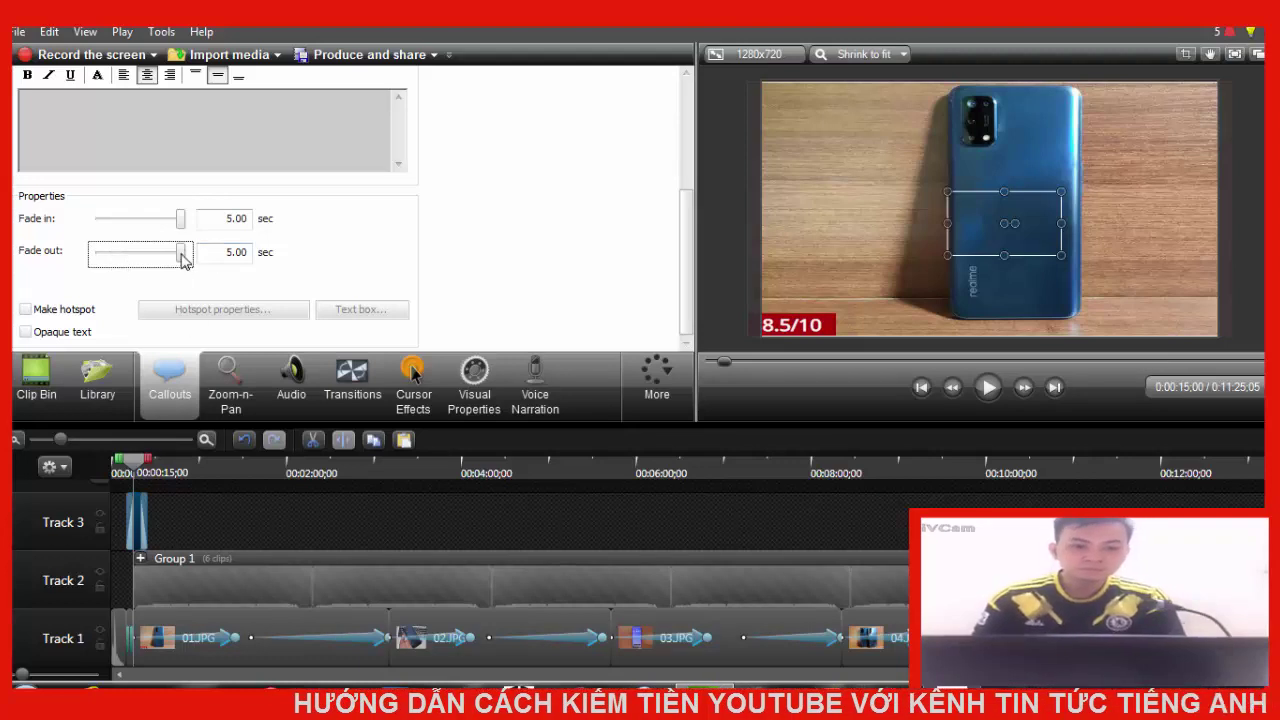
left_click_drag(182, 256, 98, 262)
left_click_drag(143, 228, 100, 220)
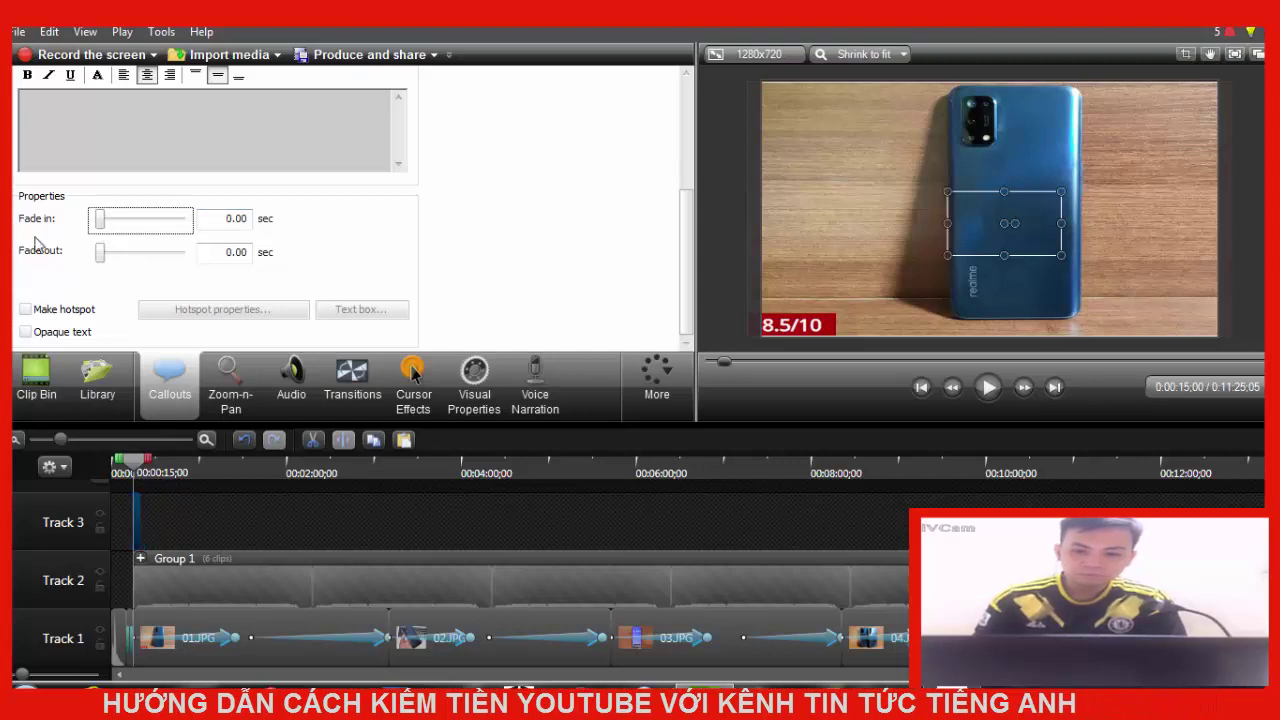
left_click_drag(138, 524, 1095, 533)
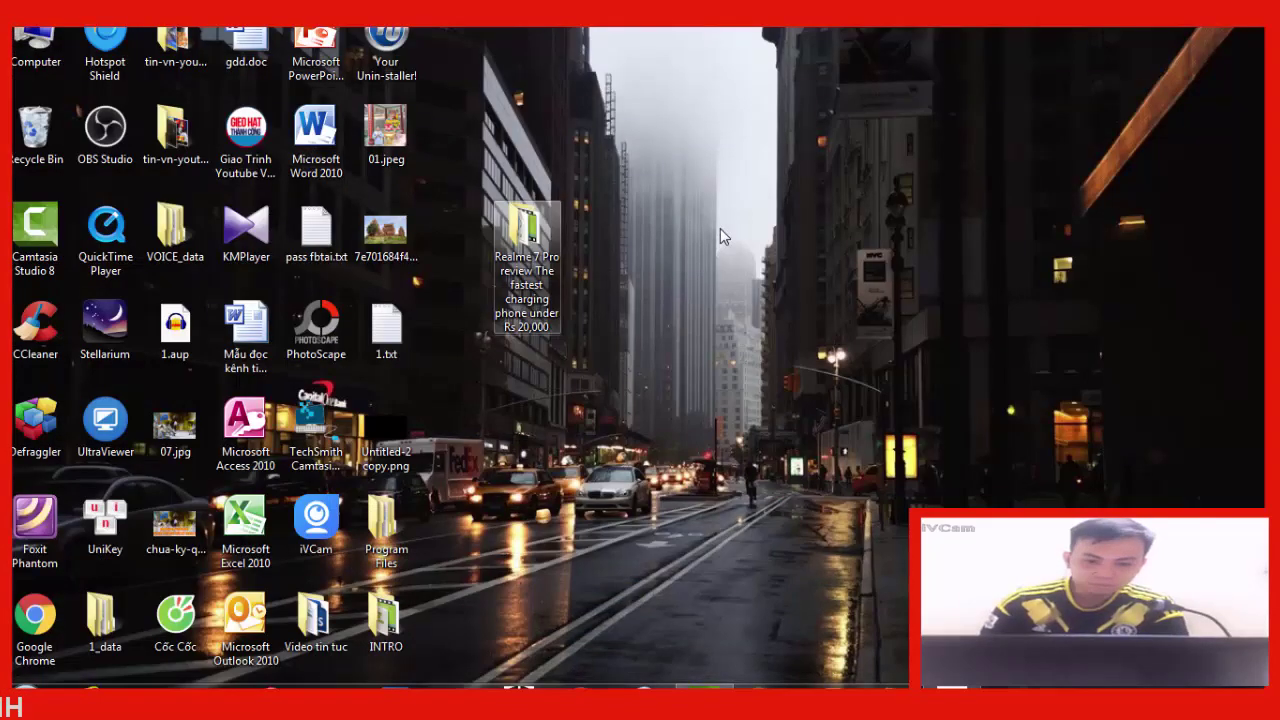
Copy the full article from txt.docx in the Realme 7 Pro review folder using Word and paste it into the Camtasia text callout
double_click(528, 250)
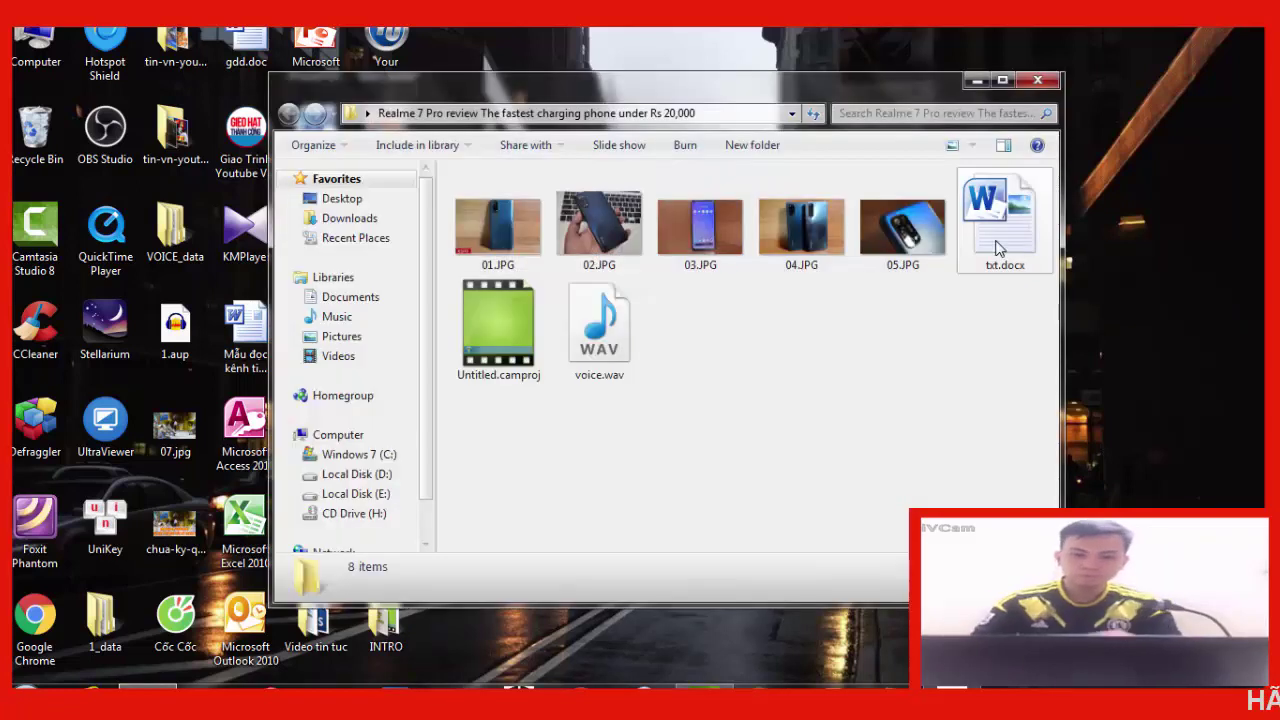
double_click(1003, 242)
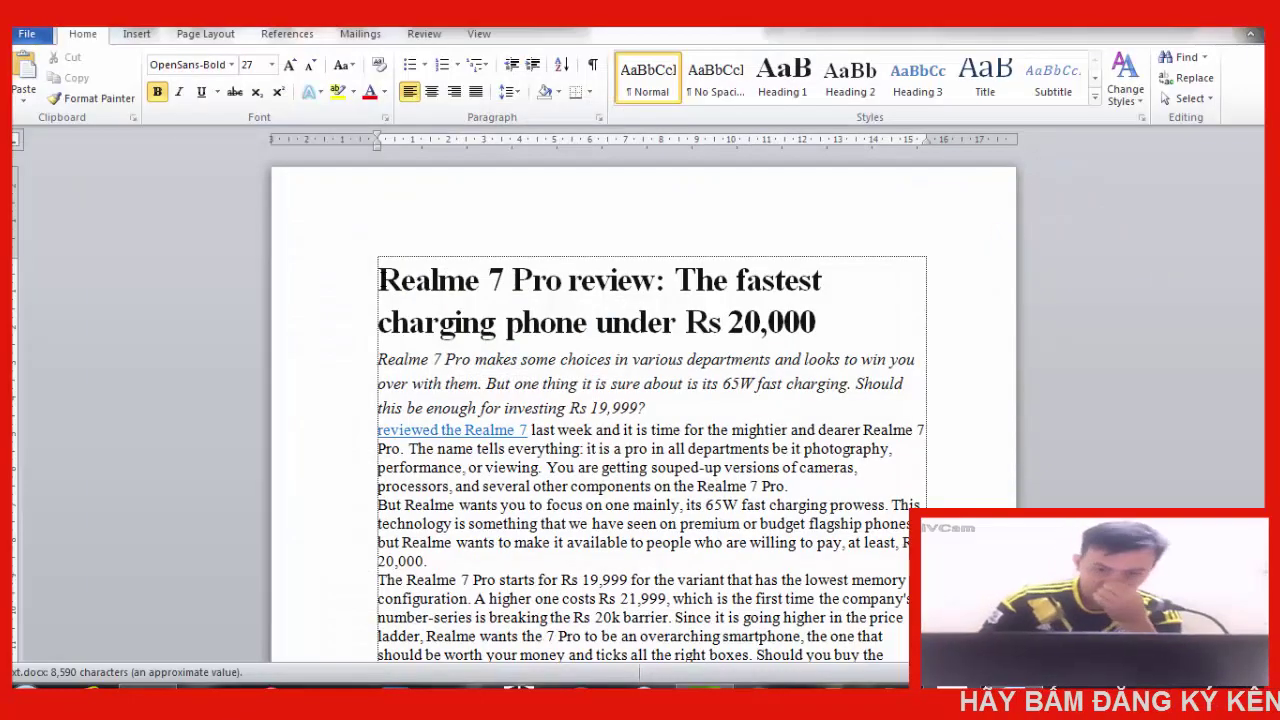
left_click_drag(378, 280, 912, 402)
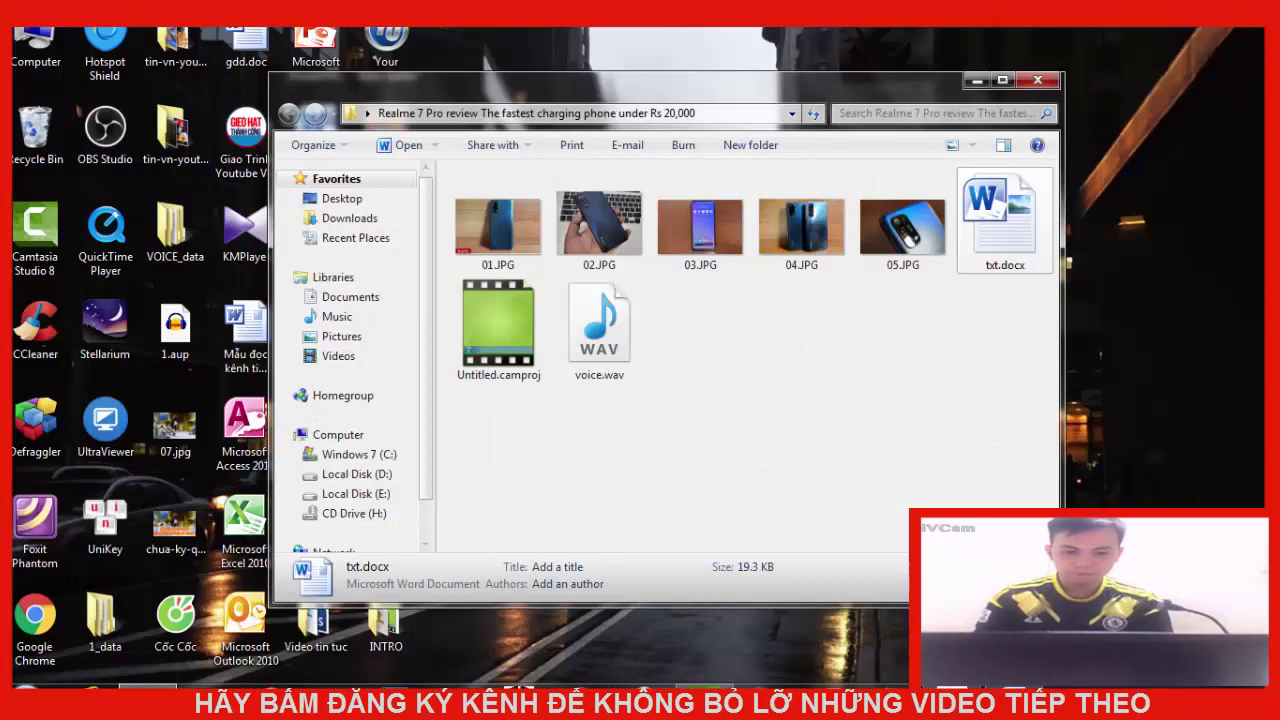
left_click(700, 580)
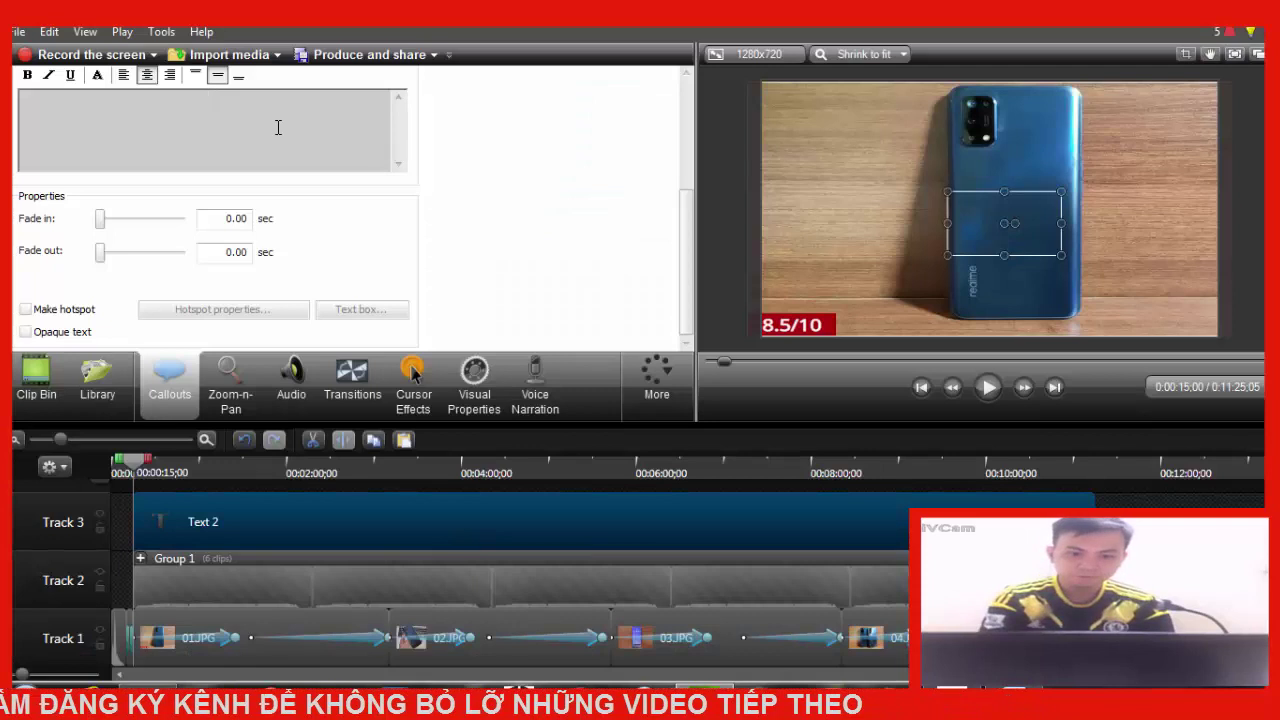
type("All in all, Realme 7 Pro is not exactly the value-for-money device like its junior sibling Realme 7 but it definitely will not disappoint you with its specifications.")
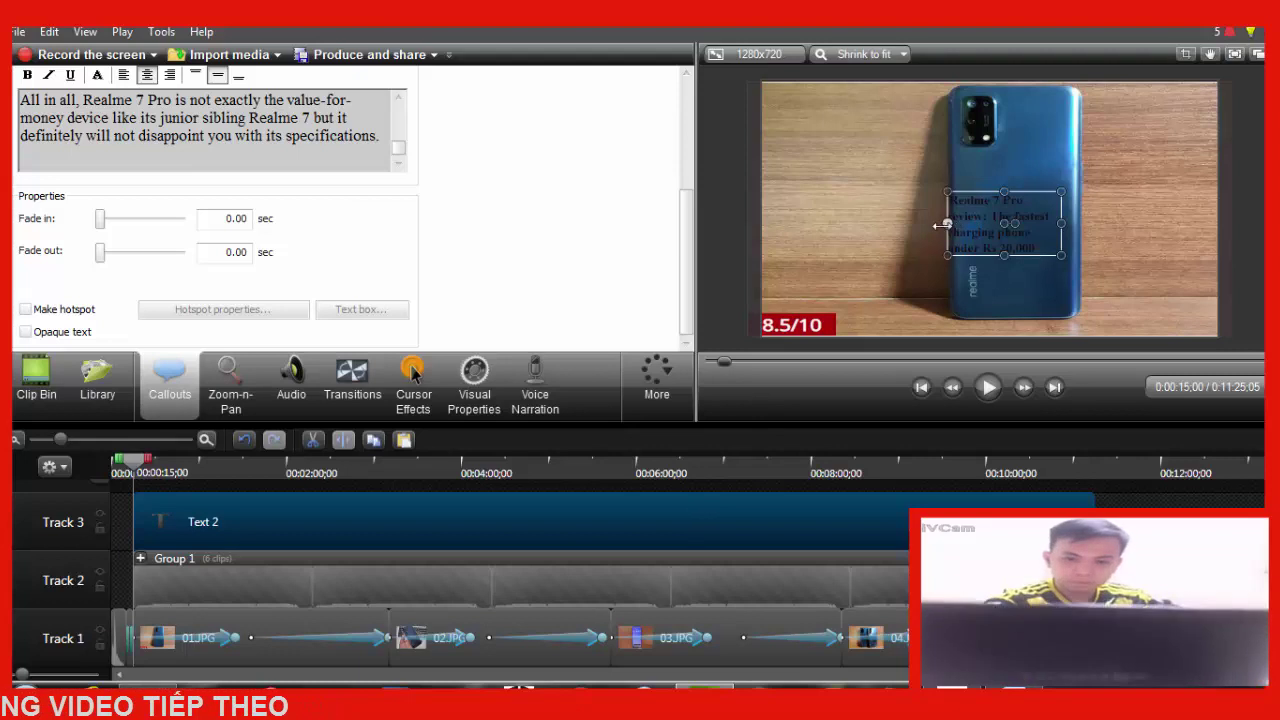
Resize the callout's text box to span the full width of the video frame and reach its upper edge
left_click_drag(948, 226, 763, 224)
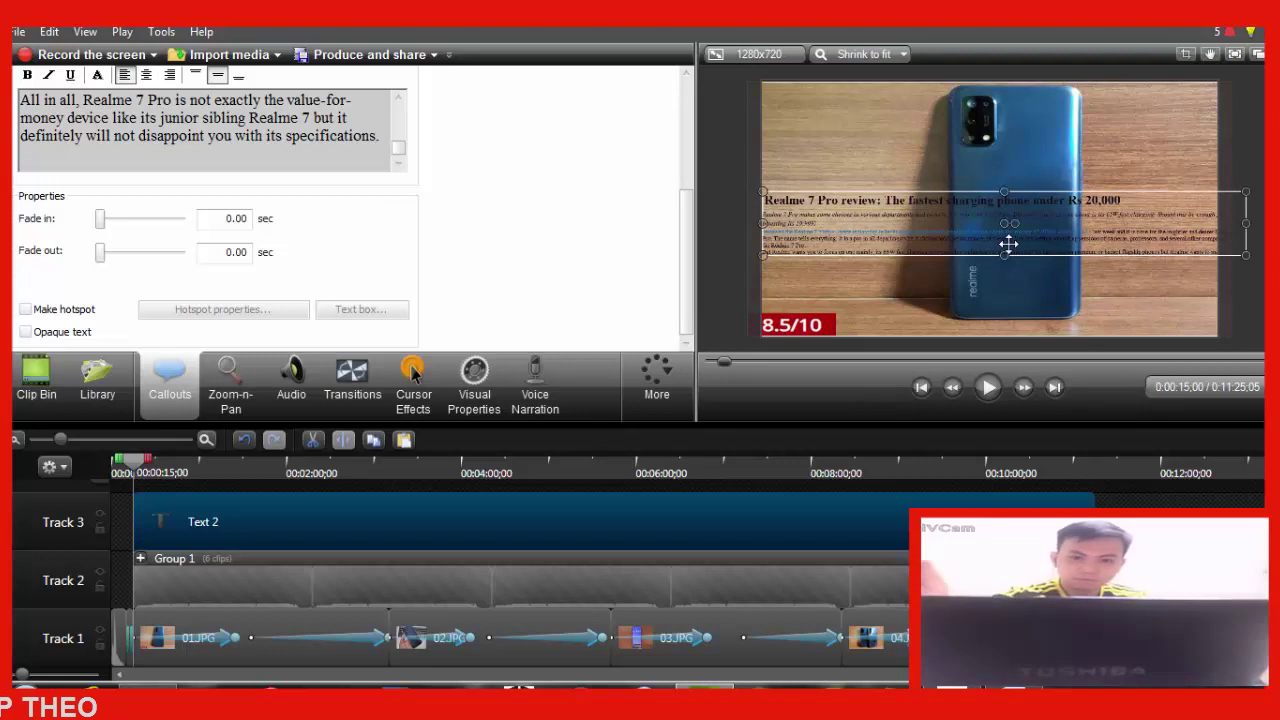
left_click_drag(1002, 255, 1002, 337)
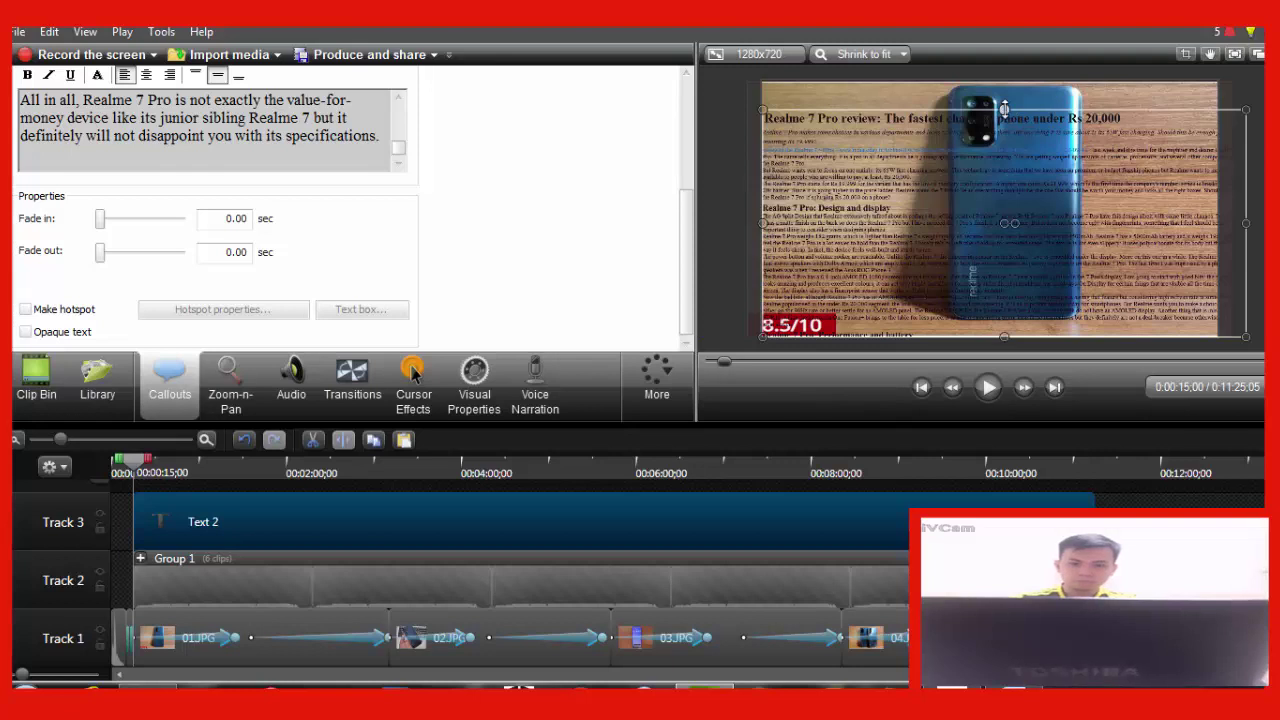
left_click_drag(1246, 222, 1218, 235)
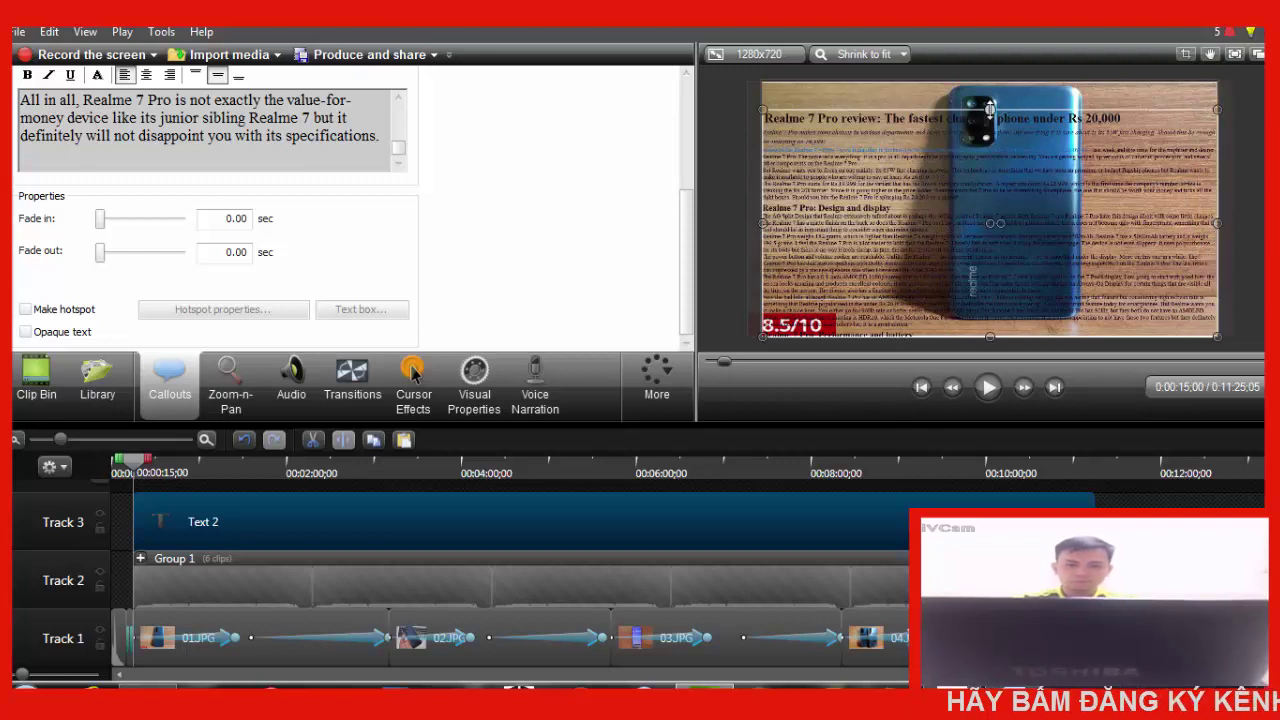
left_click_drag(989, 108, 989, 80)
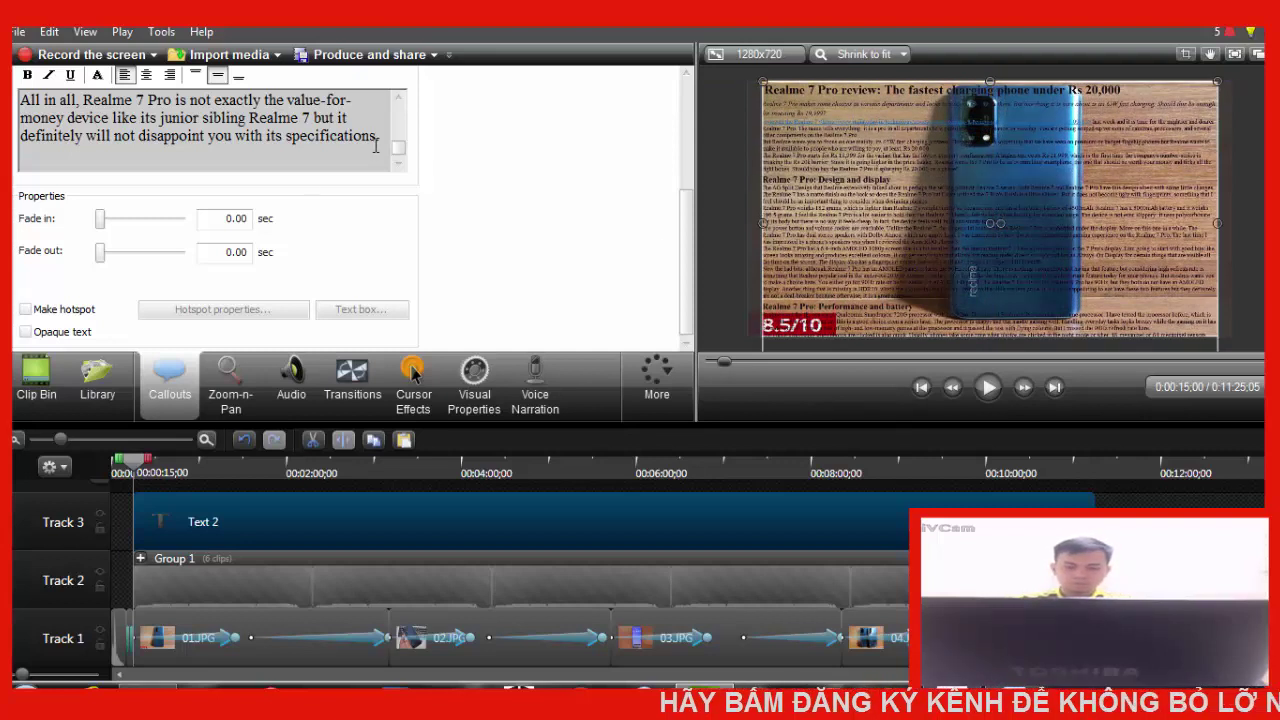
Select the entire article in the text callout and set it to white at font size 30
key("ctrl+e")
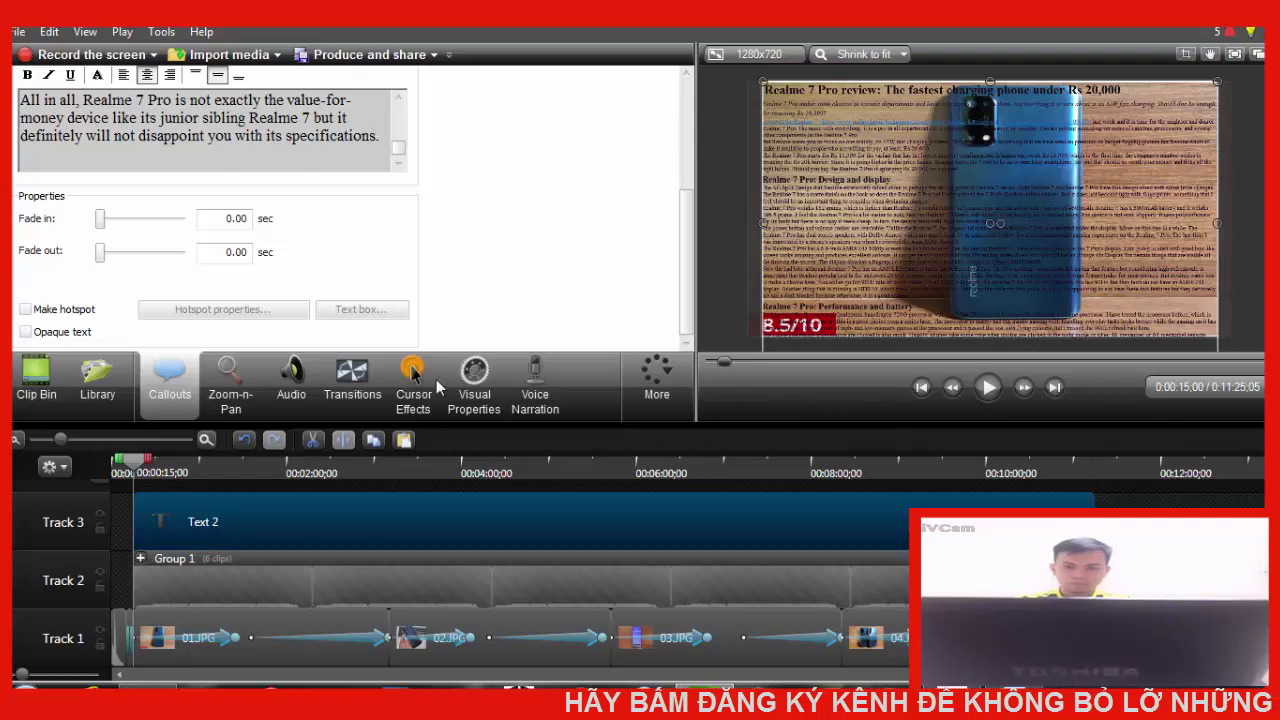
key("ctrl+a")
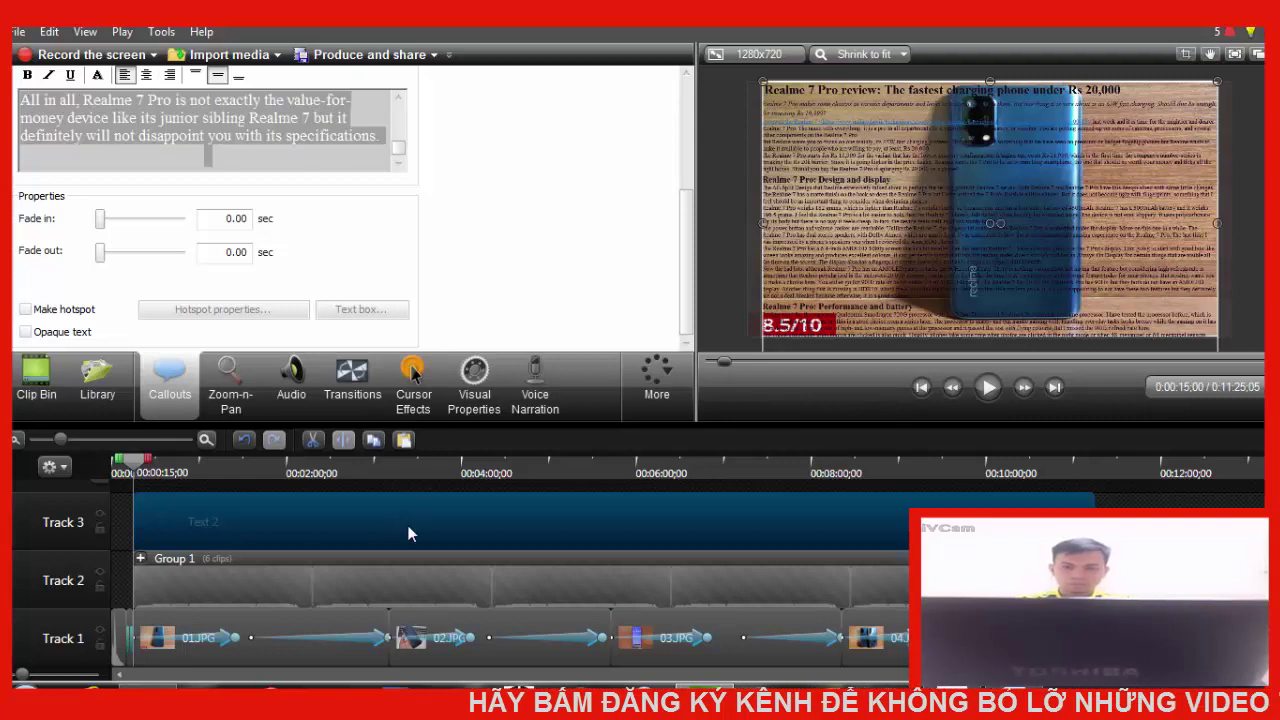
left_click_drag(690, 280, 690, 212)
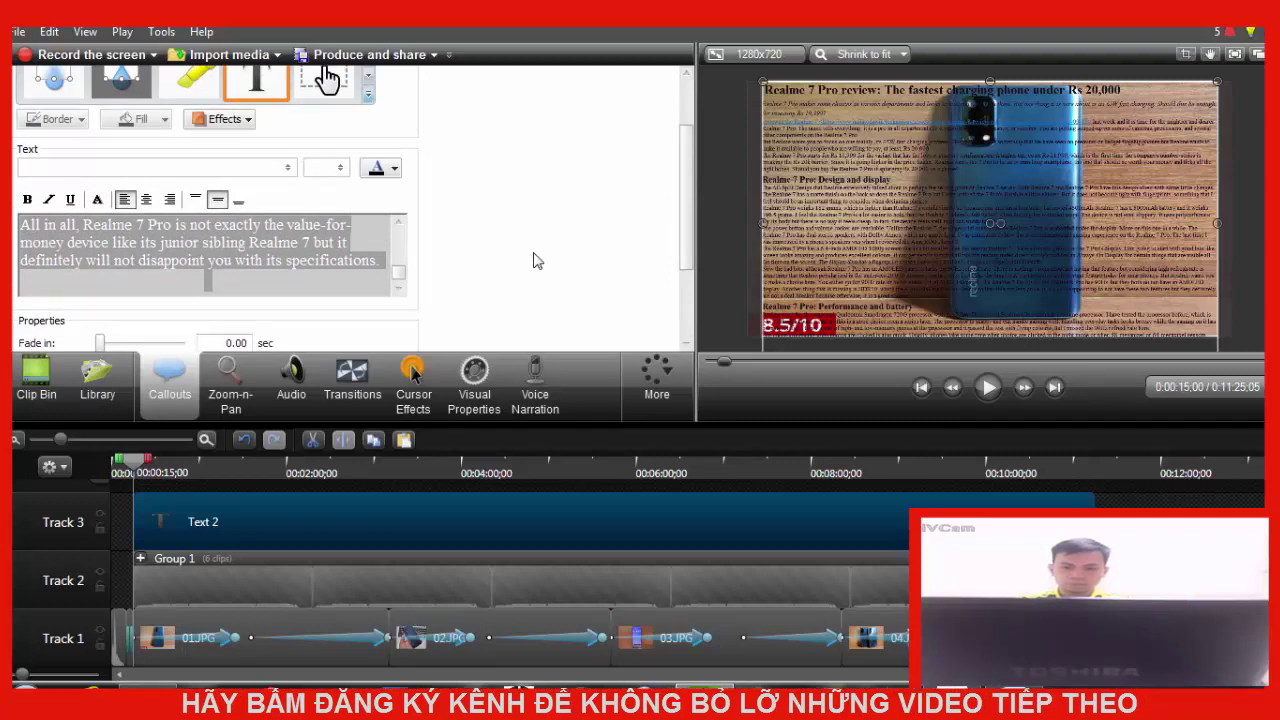
left_click(383, 170)
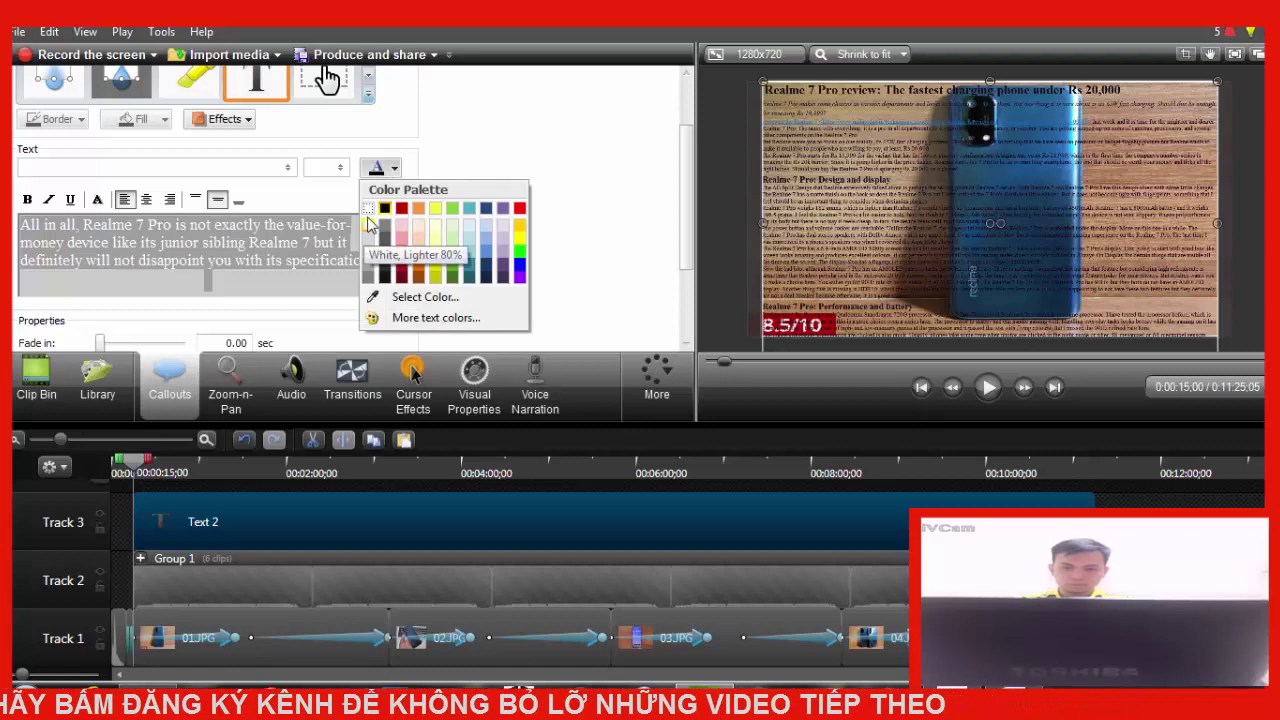
left_click(369, 222)
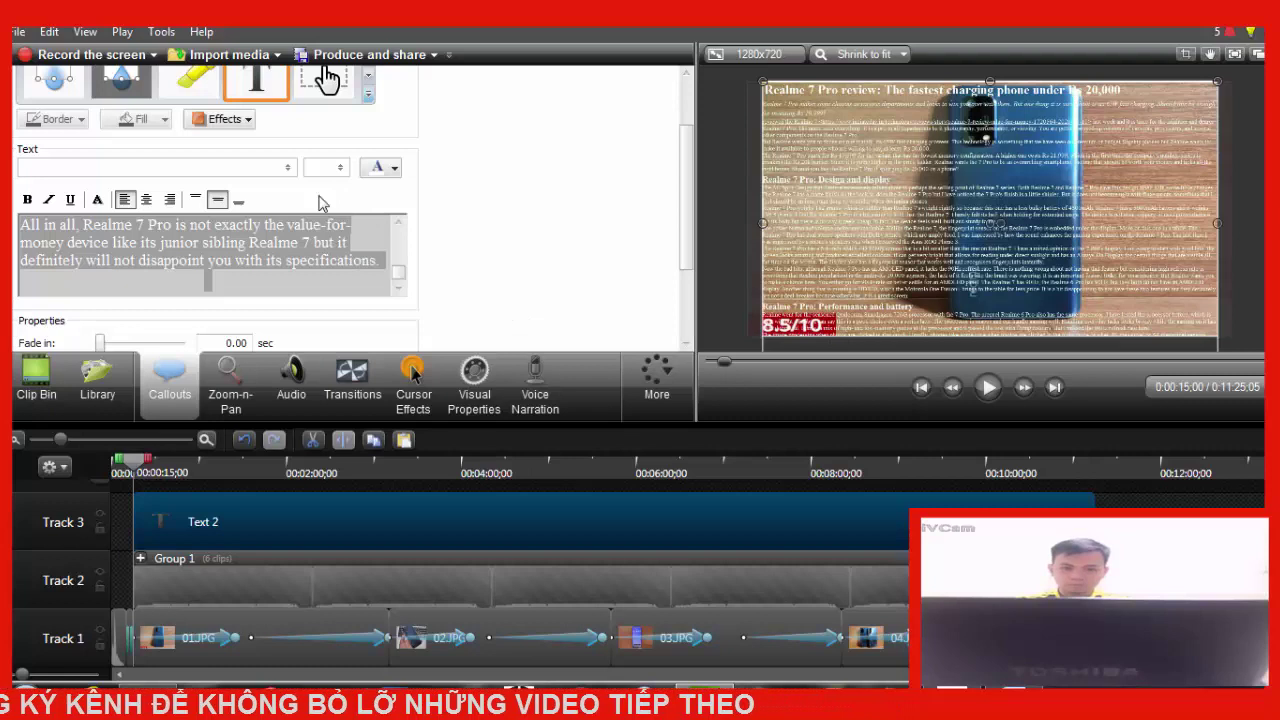
type("30")
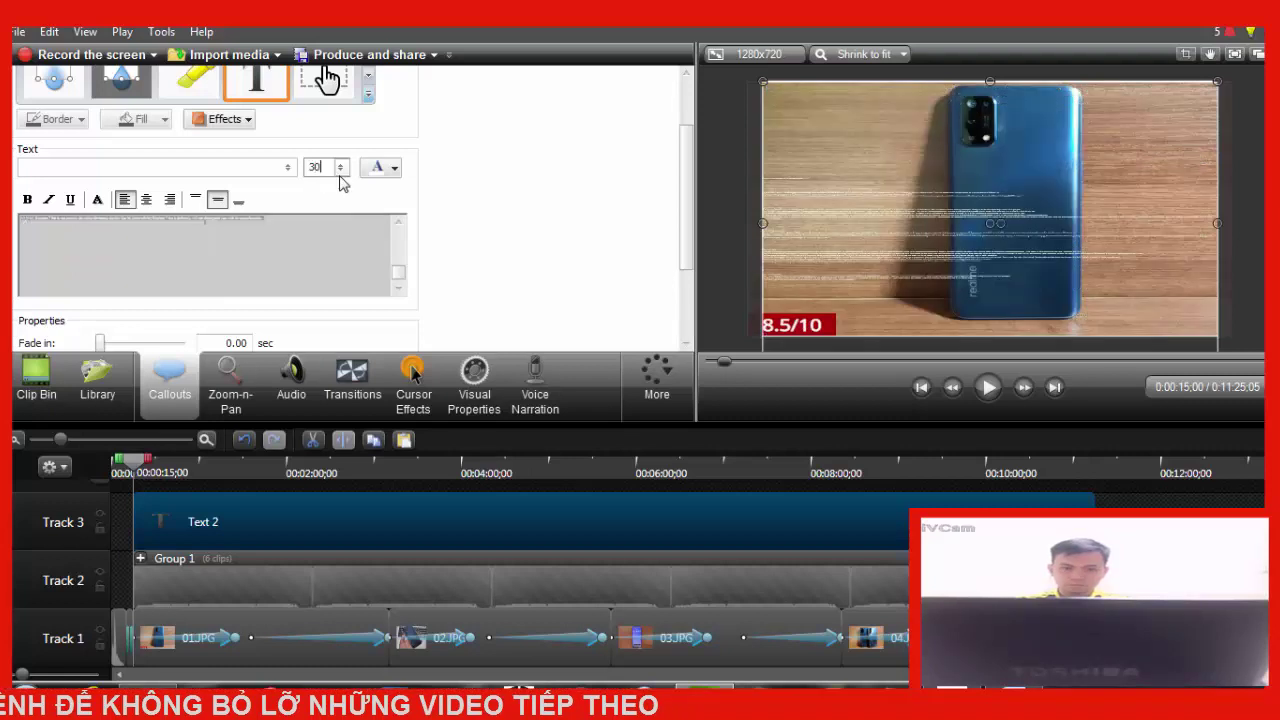
key("Return")
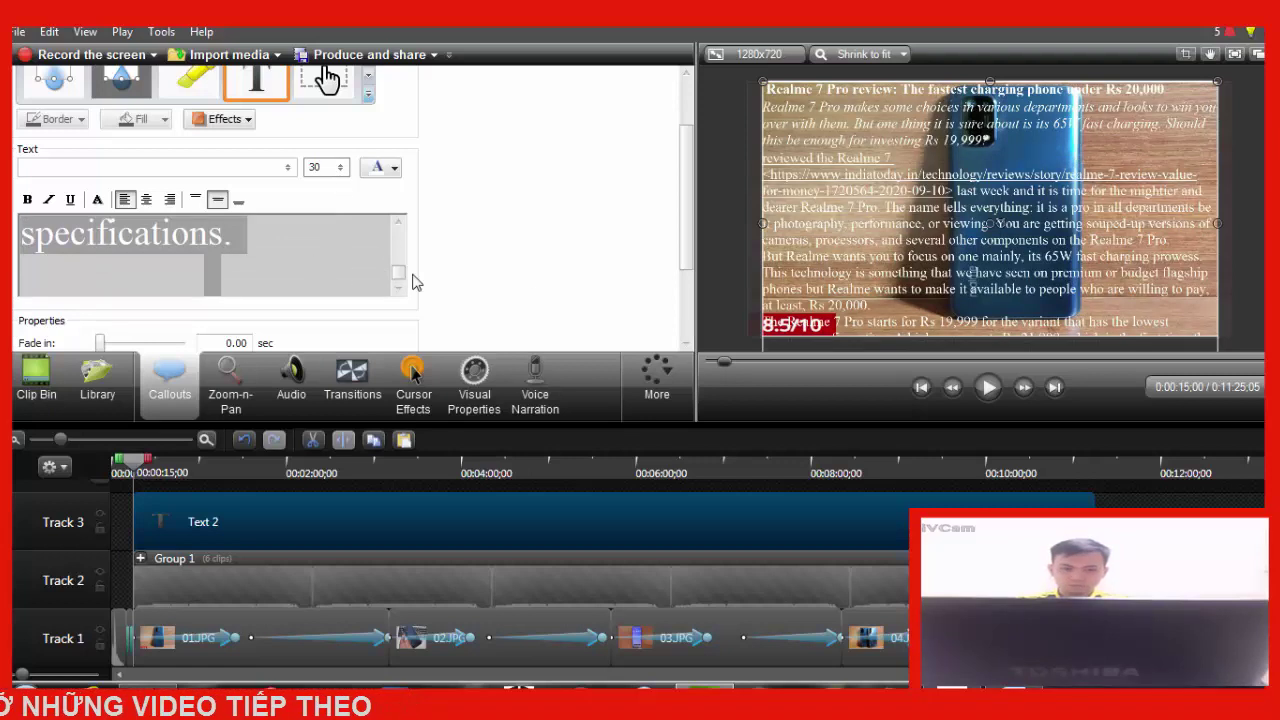
Center the article text, make it bold and set its font size to 36
left_click(147, 203)
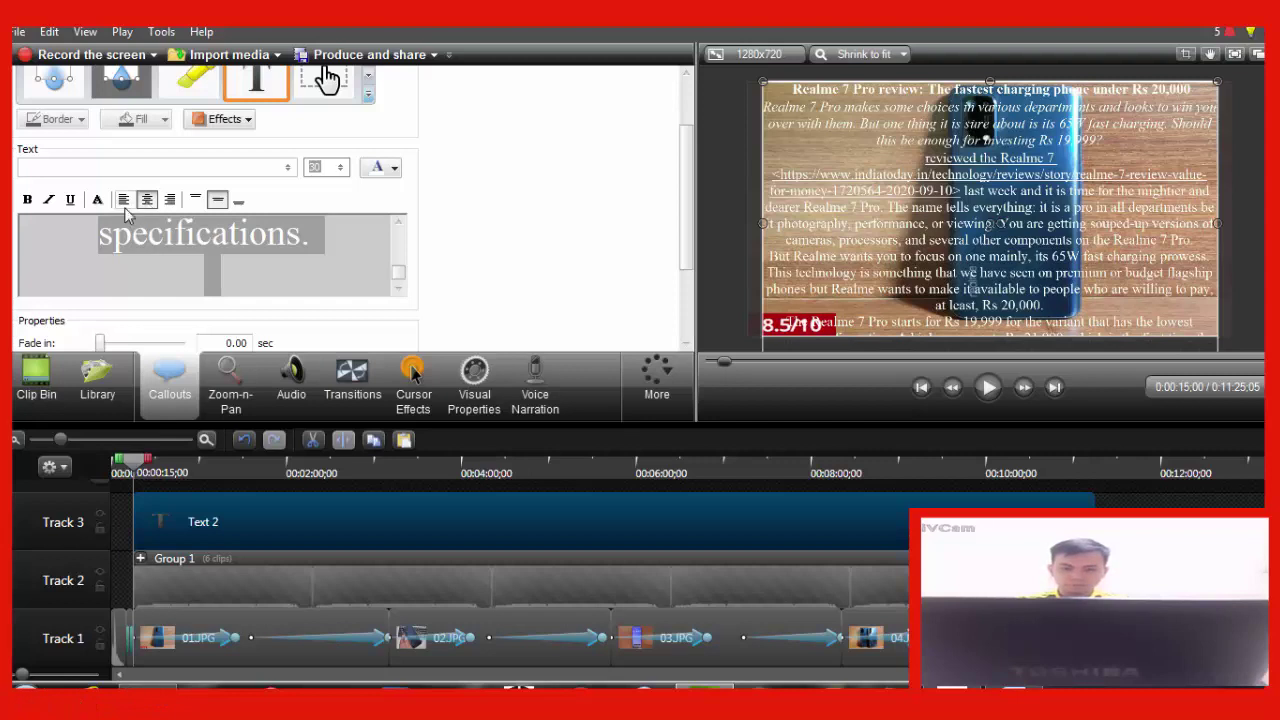
left_click(29, 200)
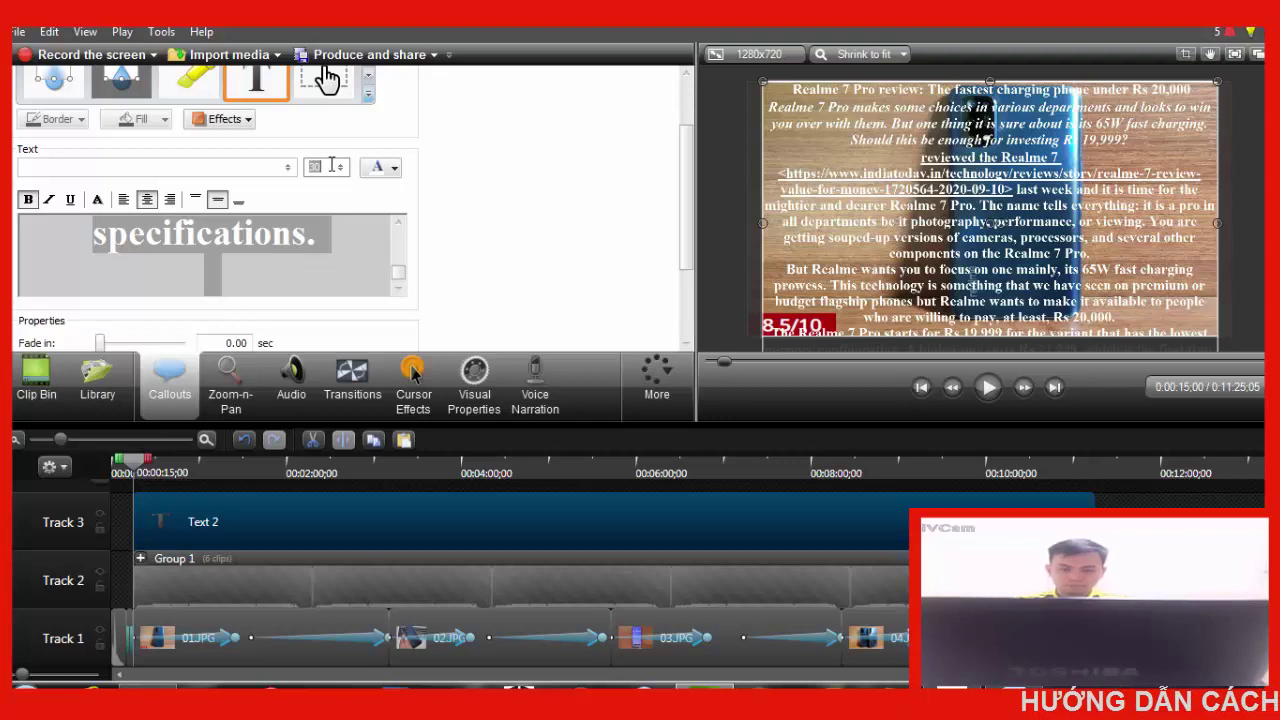
key("Up")
key("Up")
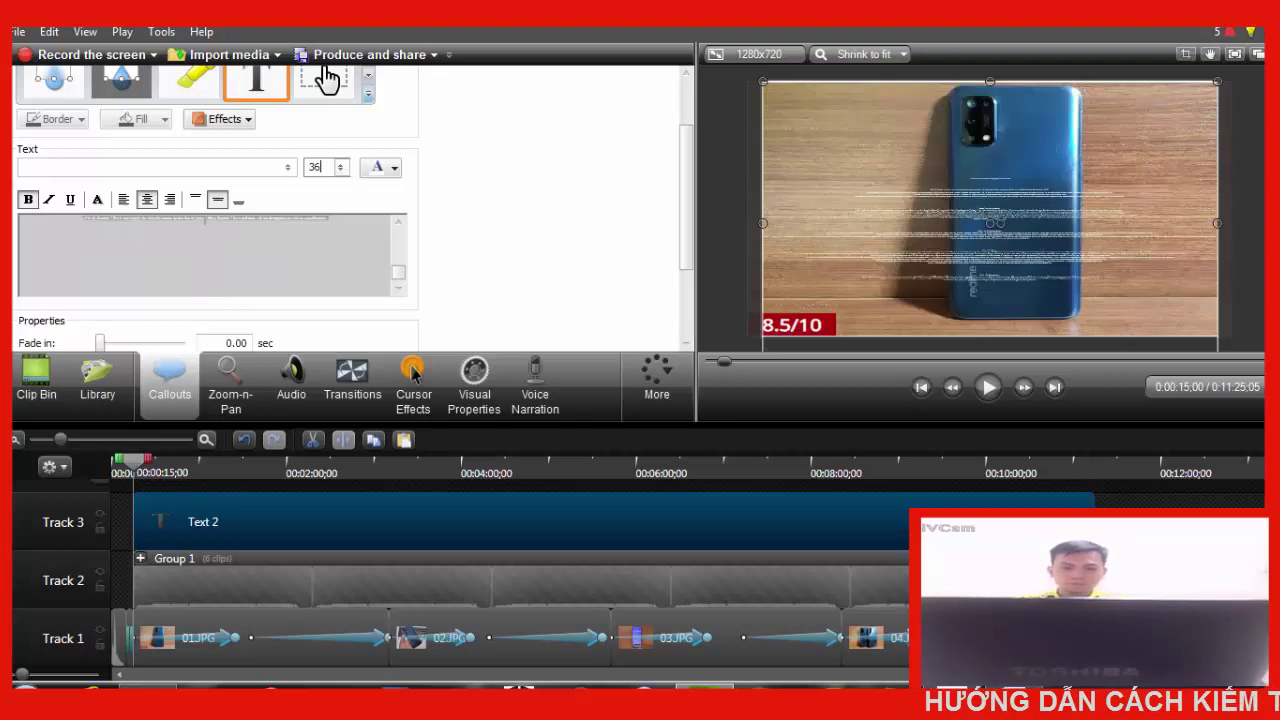
double_click(332, 173)
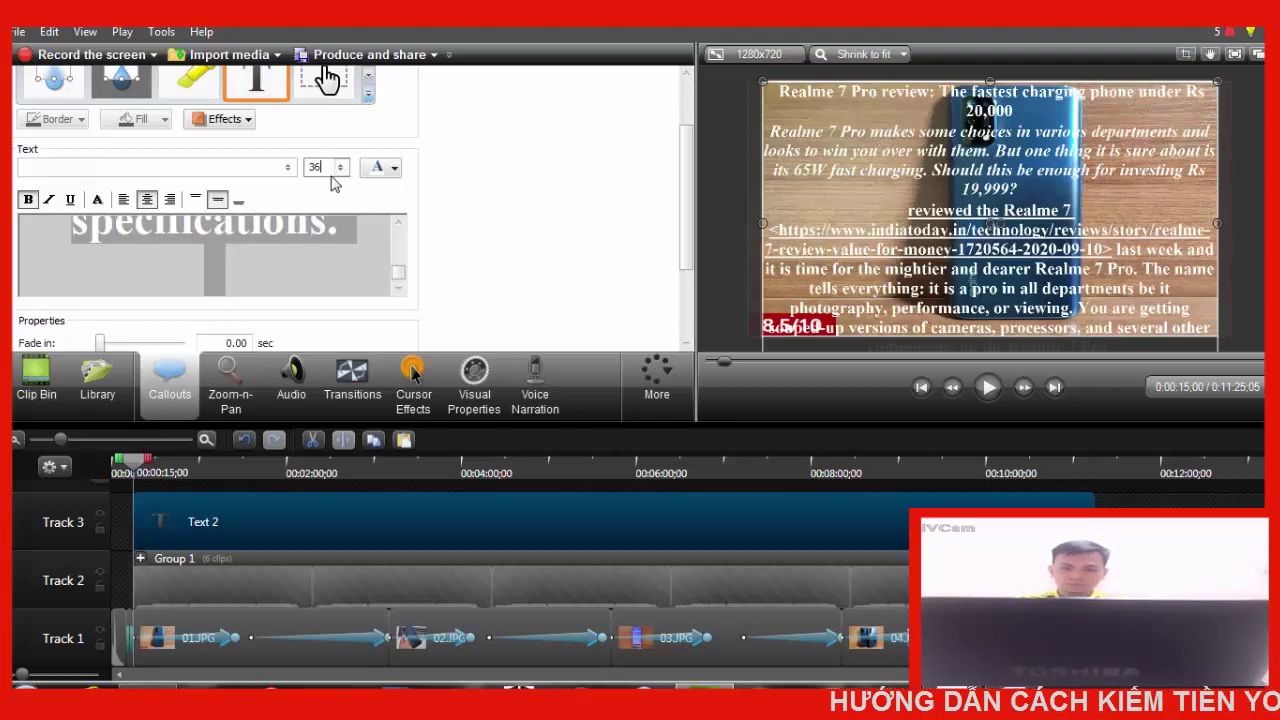
Change the article text's color to bright yellow
left_click(381, 170)
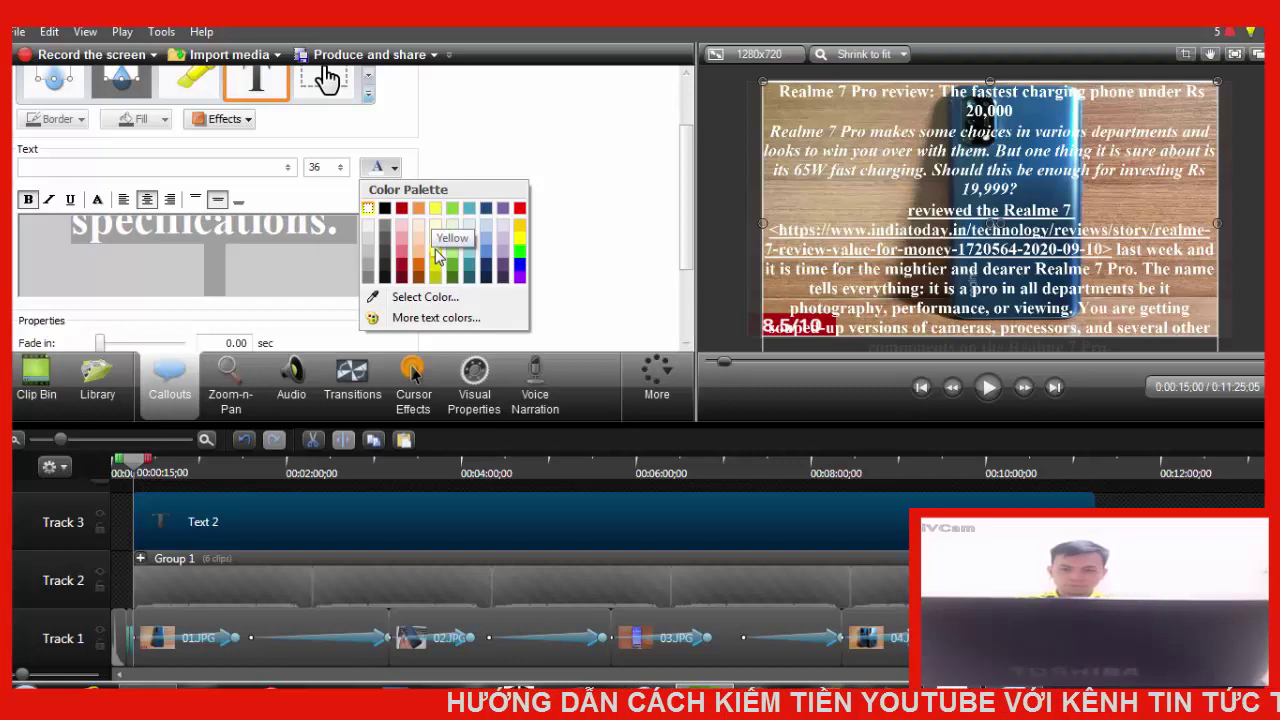
left_click(435, 255)
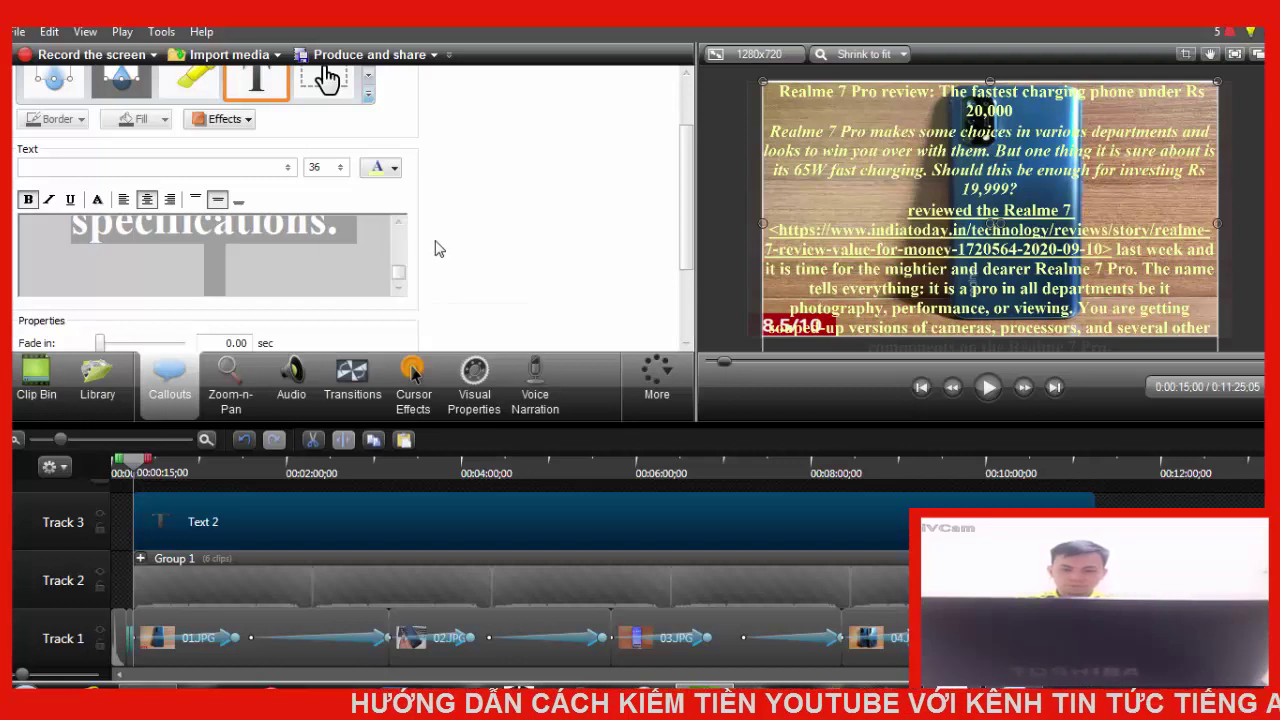
left_click(376, 176)
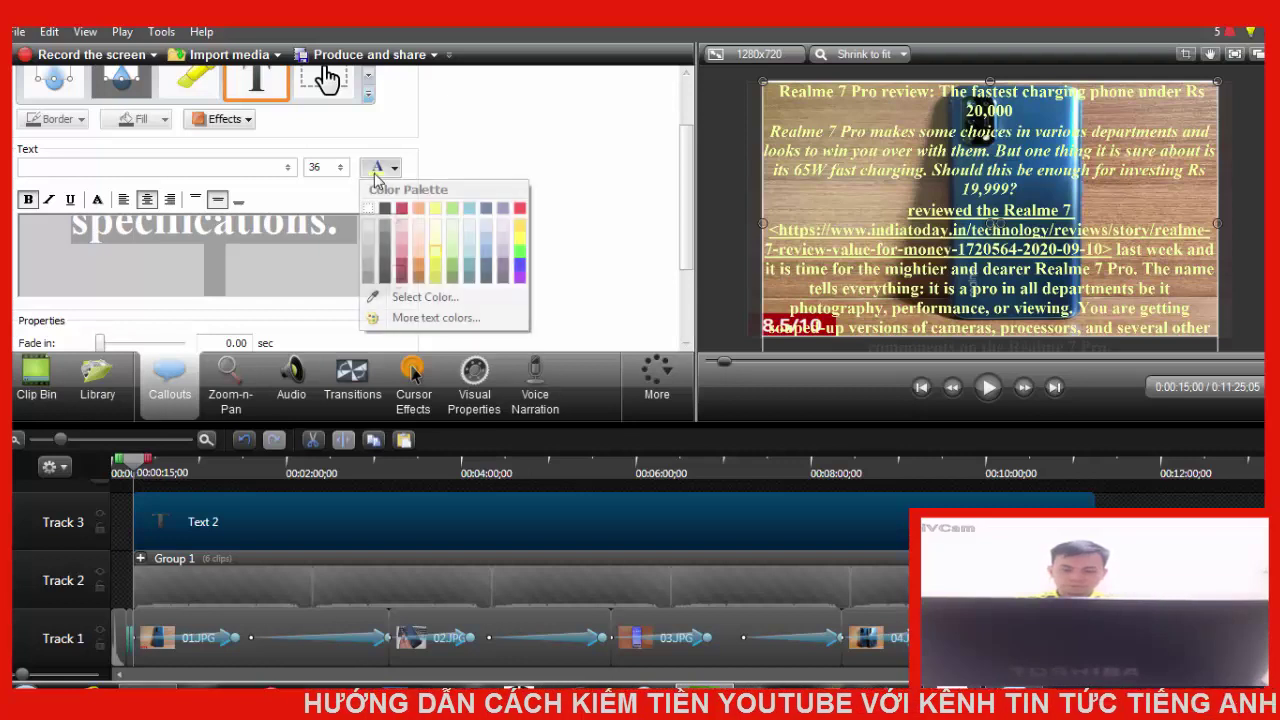
left_click(524, 250)
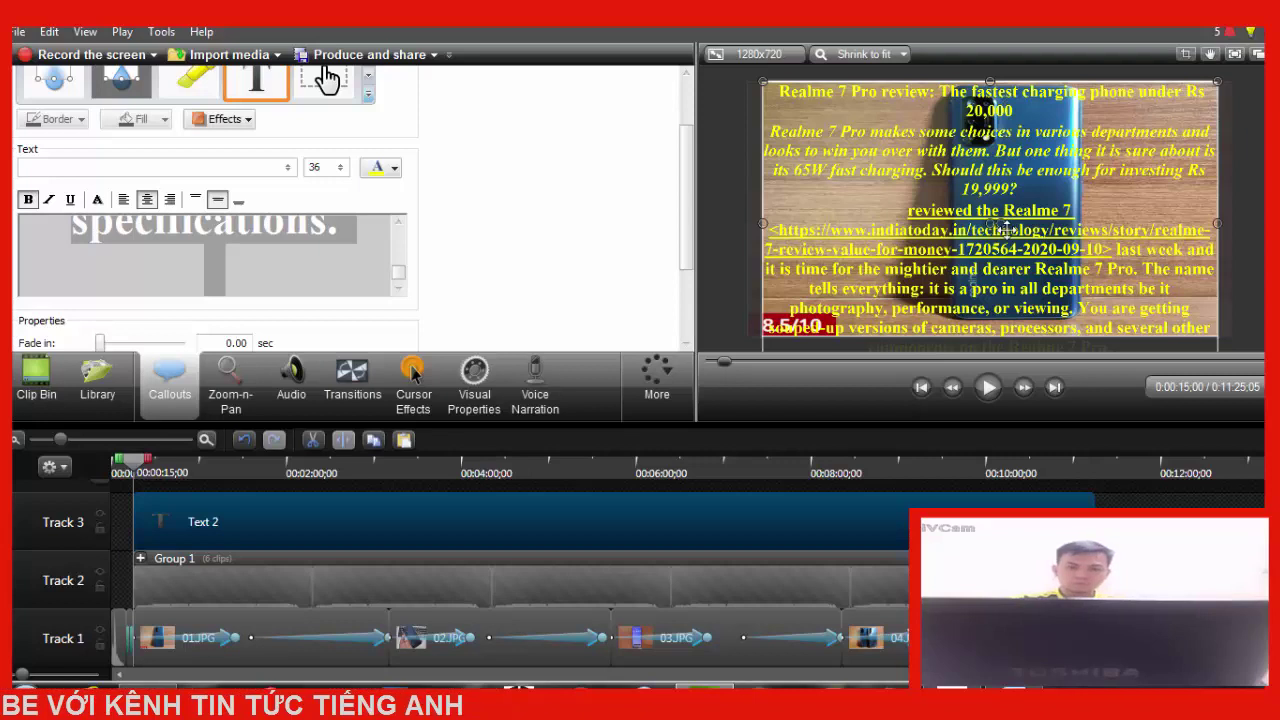
Repeatedly move the callout up and extend its lower edge until the text box holds the whole article, including the closing "All in all" paragraph
left_click_drag(1003, 248, 1020, 146)
mouse_move(994, 195)
left_mouse_down()
mouse_move(996, 234)
mouse_move(997, 208)
left_mouse_up()
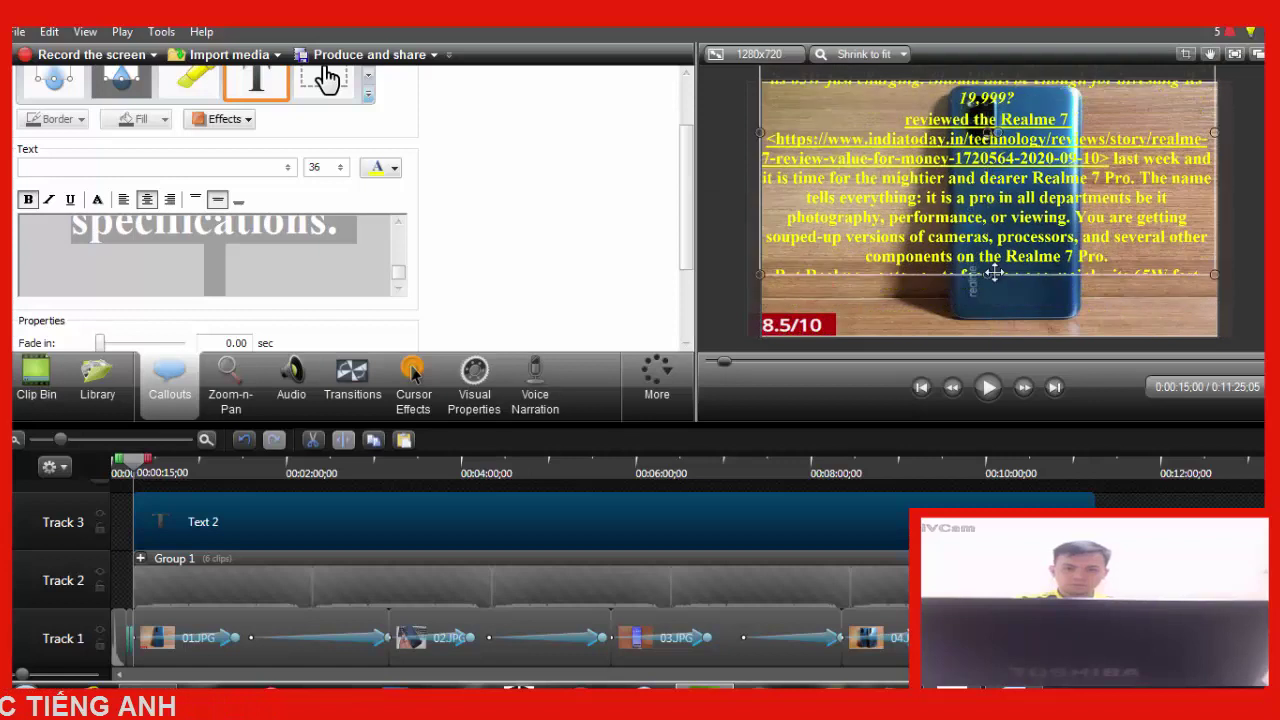
left_click_drag(990, 330, 1007, 255)
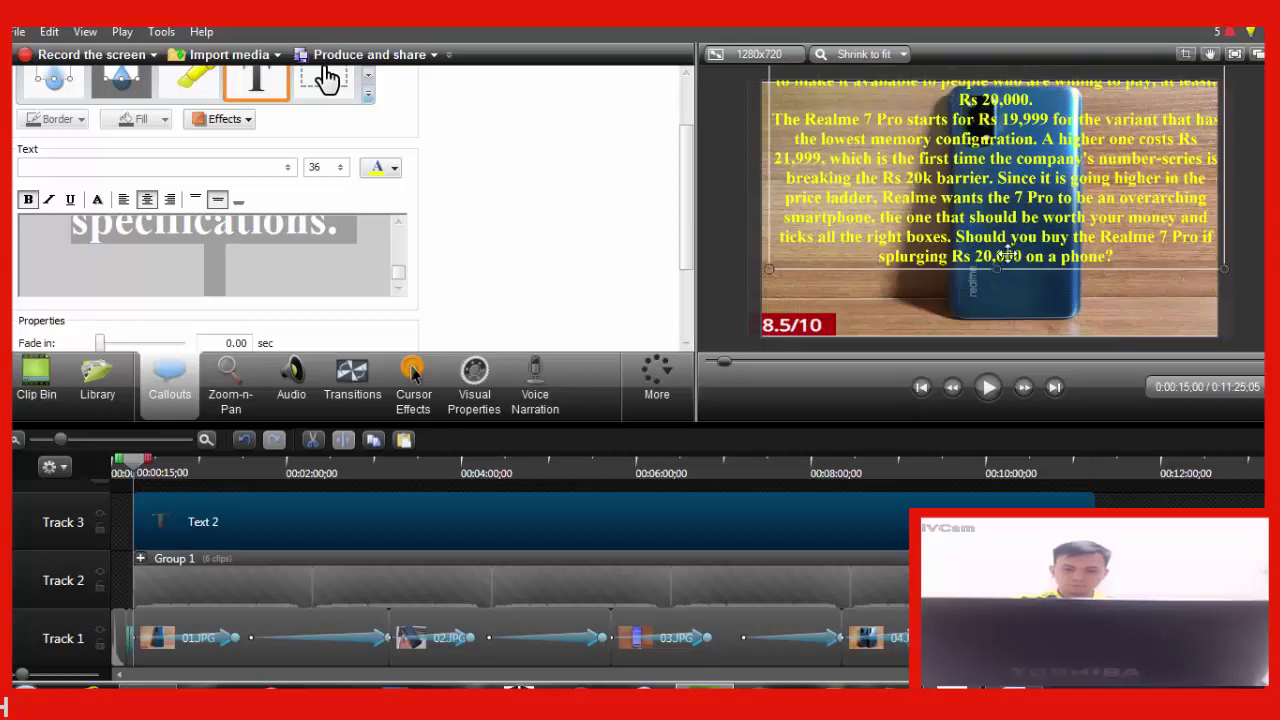
mouse_move(996, 325)
left_mouse_down()
mouse_move(1010, 250)
mouse_move(1005, 358)
mouse_move(1015, 335)
left_mouse_up()
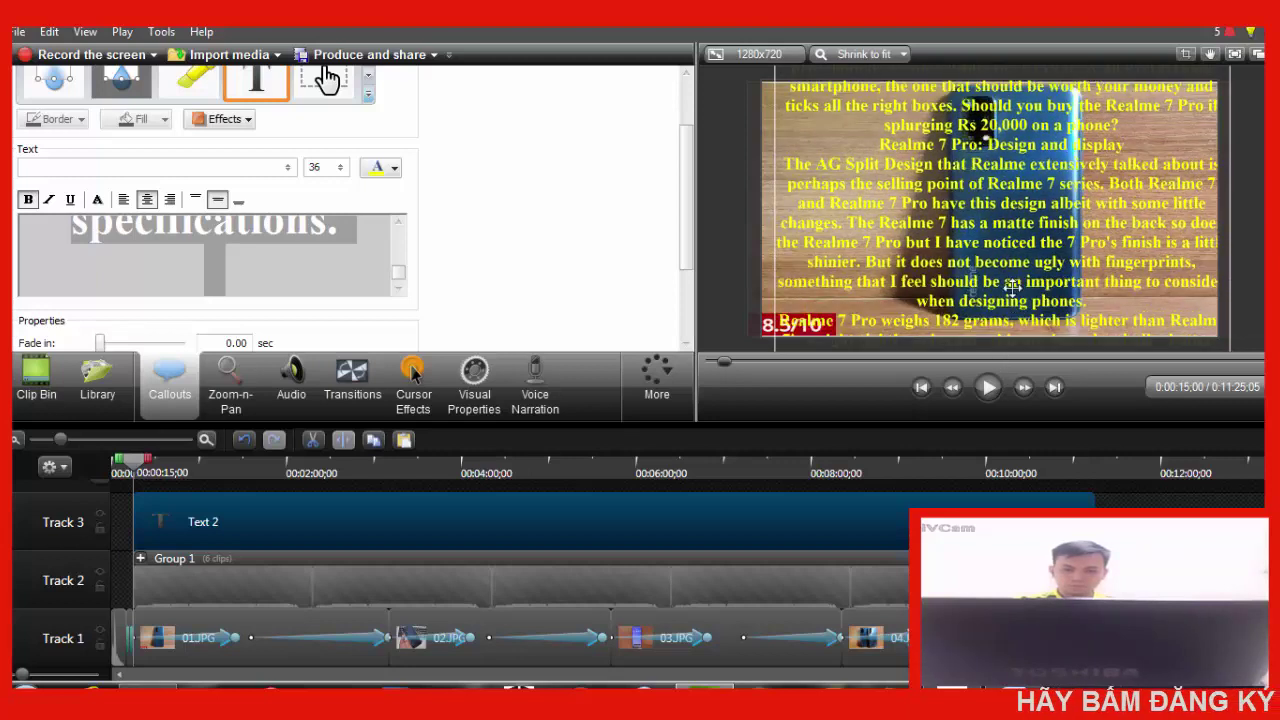
scroll(1012, 280, "up", 2)
scroll(1012, 280, "down", 3)
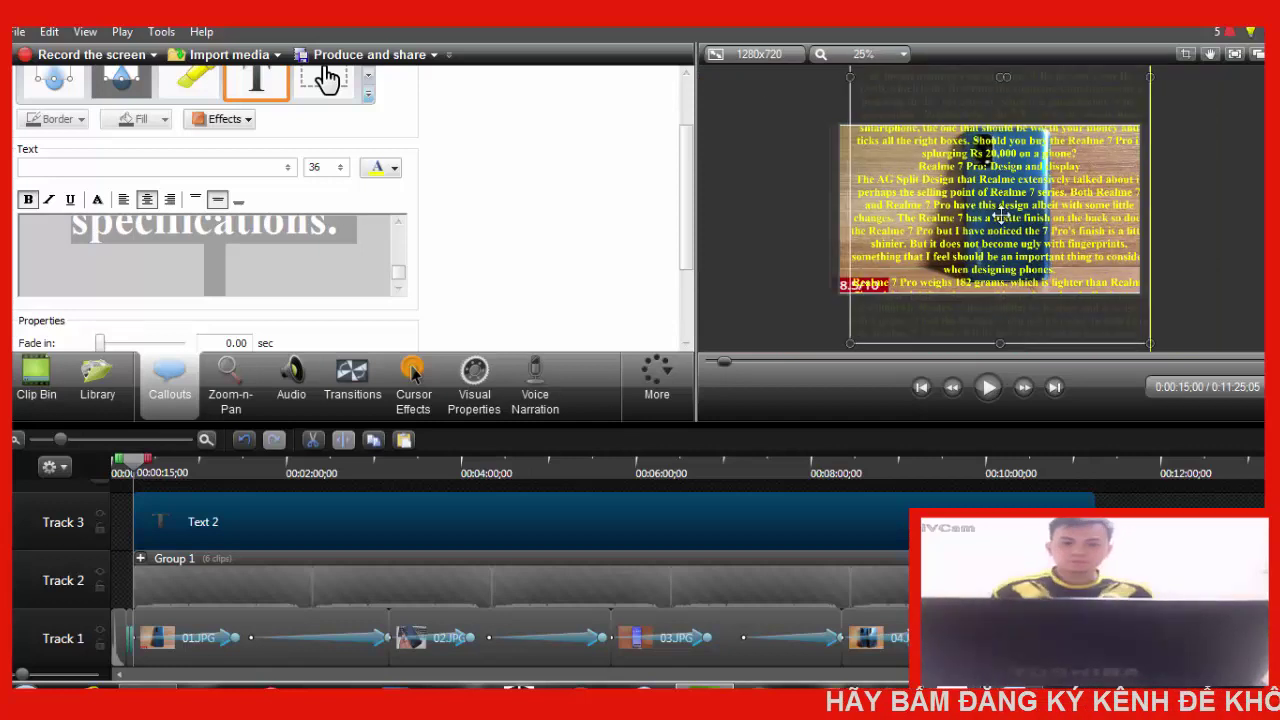
left_click_drag(997, 232, 997, 153)
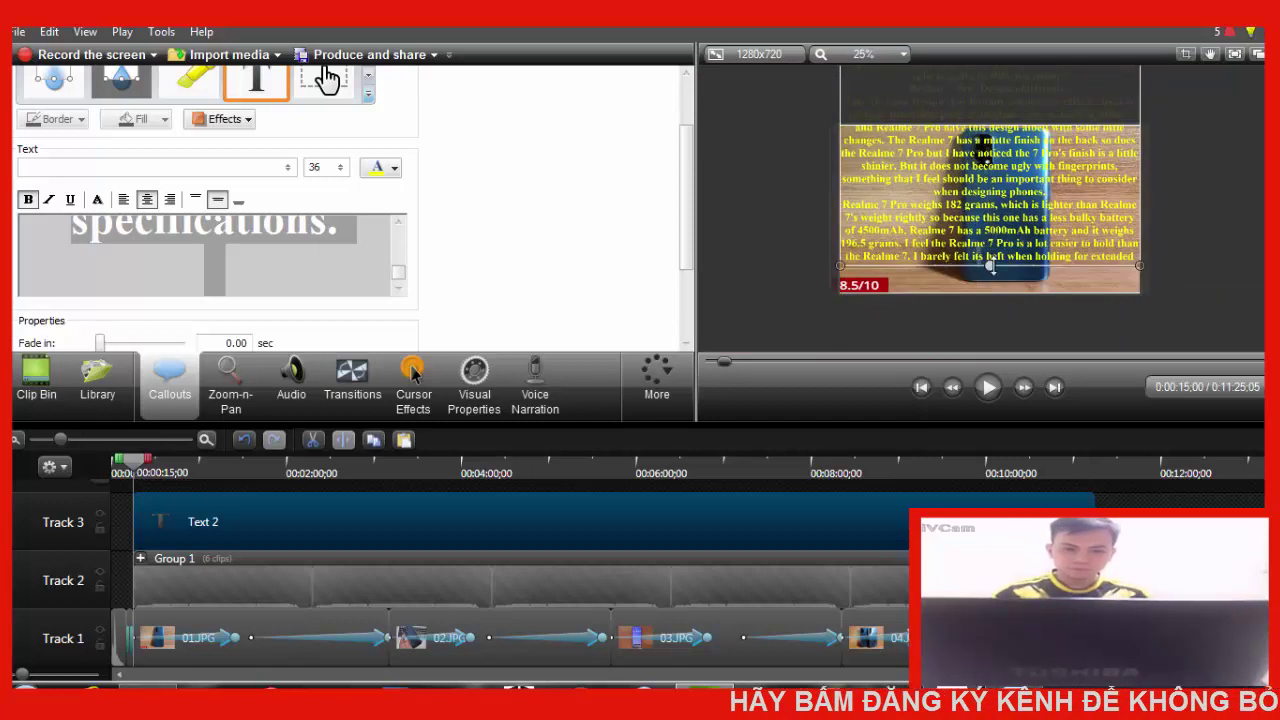
left_click_drag(990, 261, 992, 346)
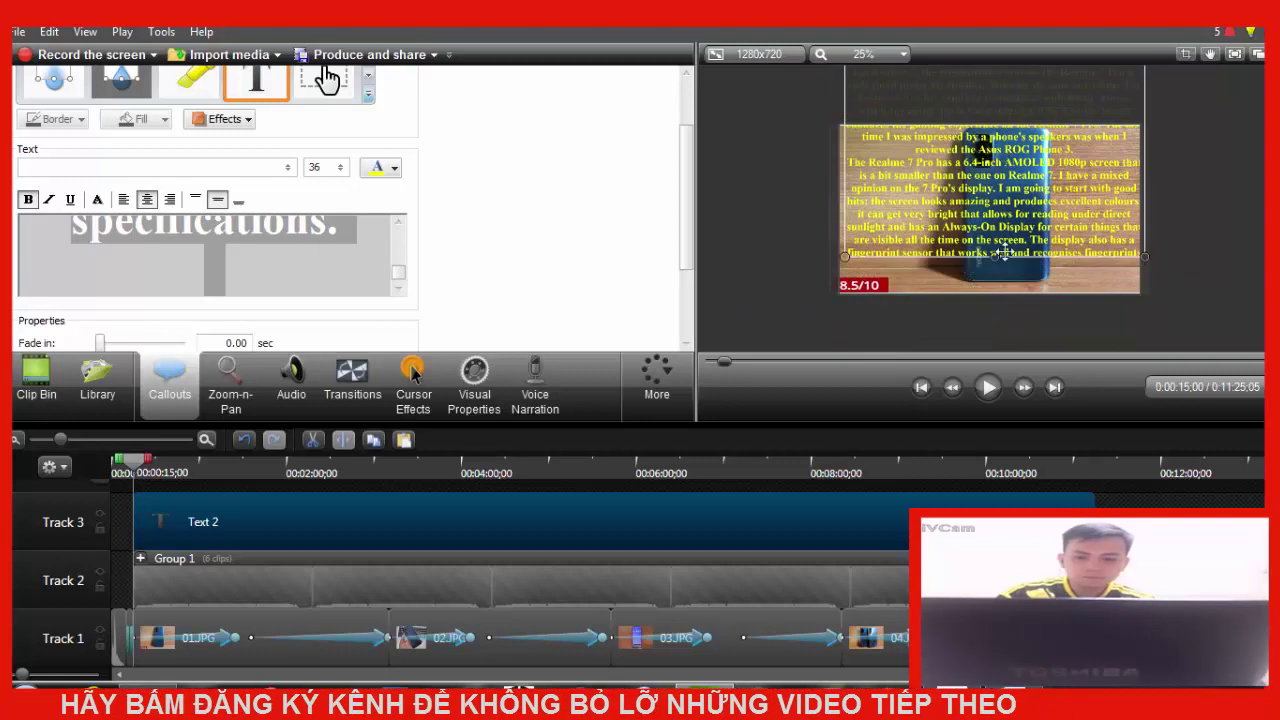
left_click_drag(995, 258, 1000, 302)
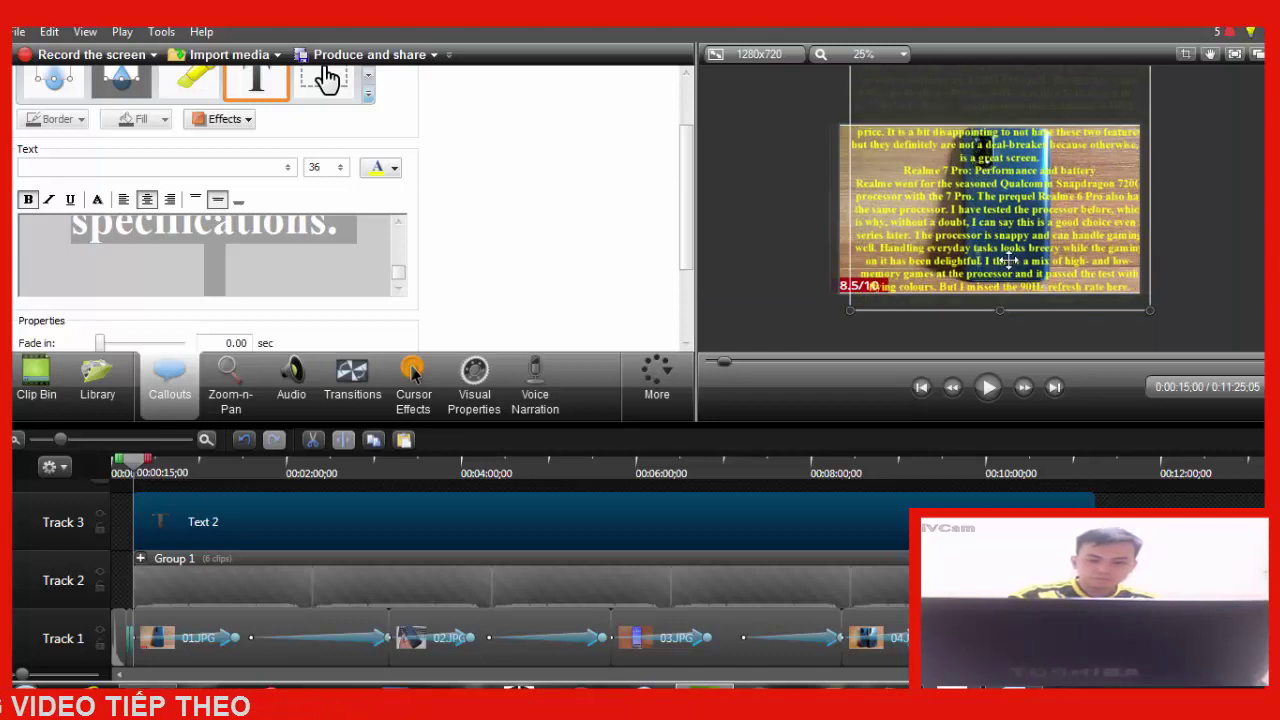
left_click_drag(1012, 237, 998, 183)
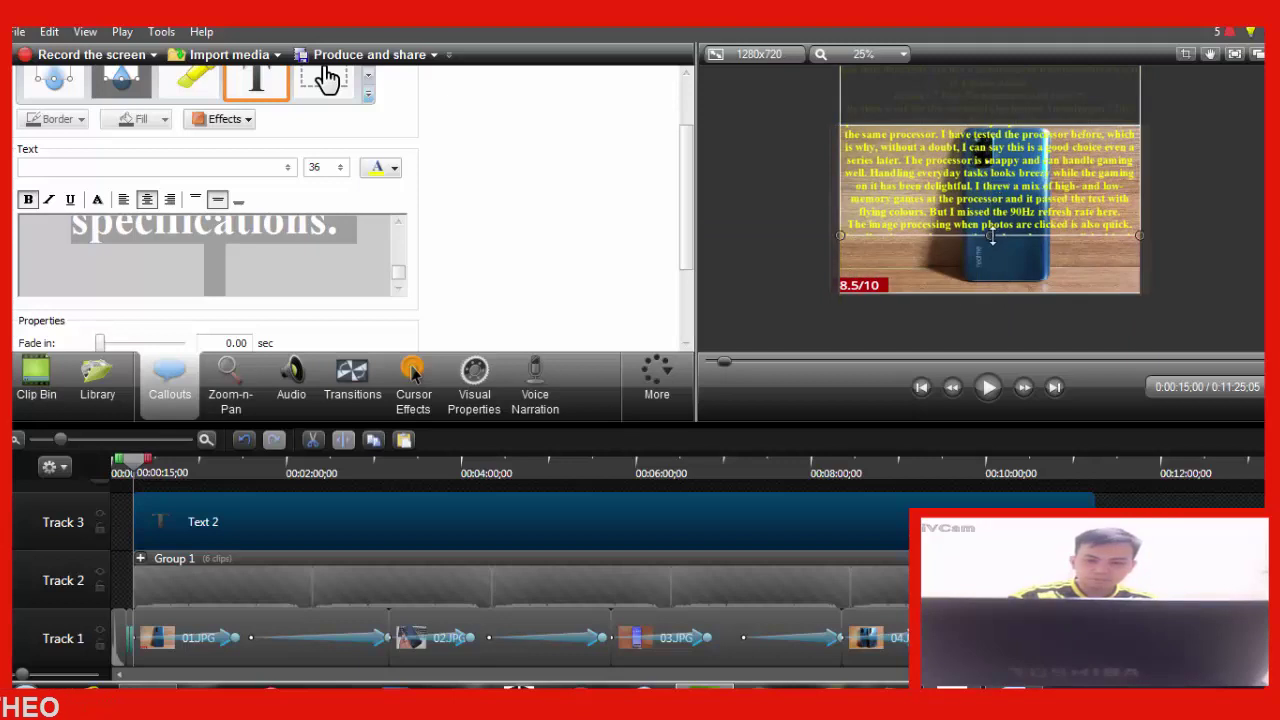
left_click_drag(992, 237, 995, 324)
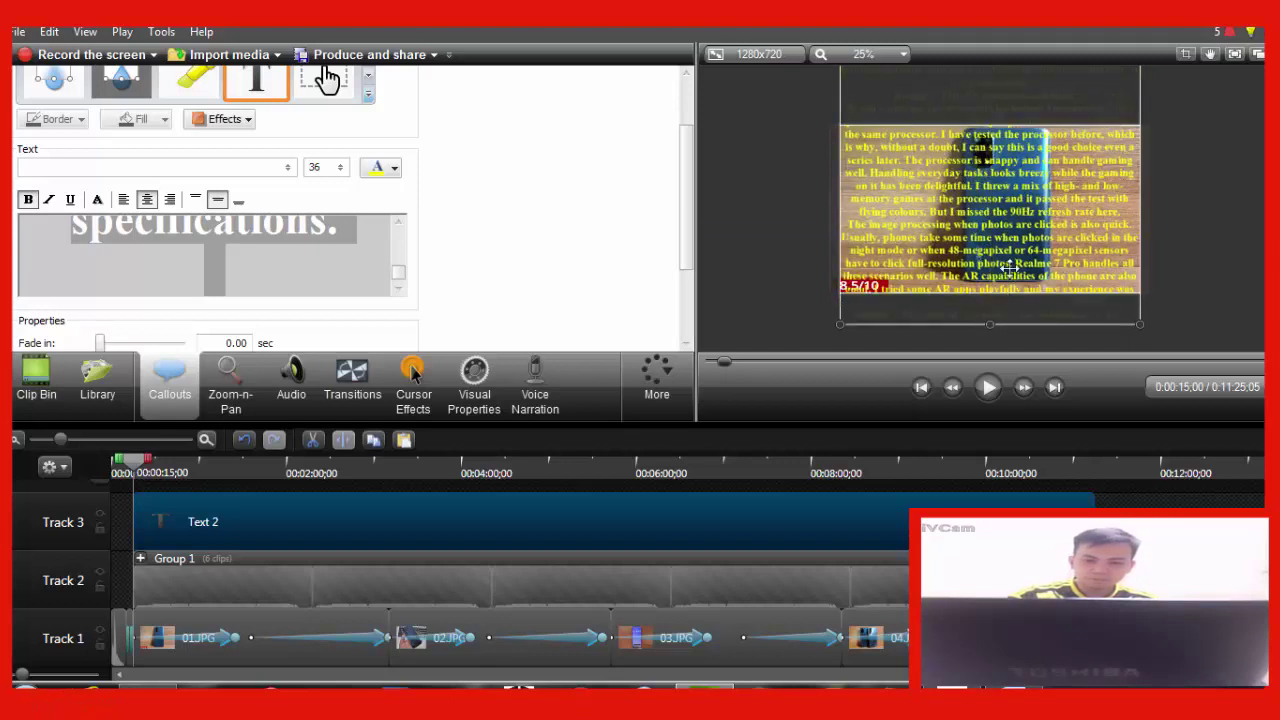
left_click_drag(1010, 268, 1016, 193)
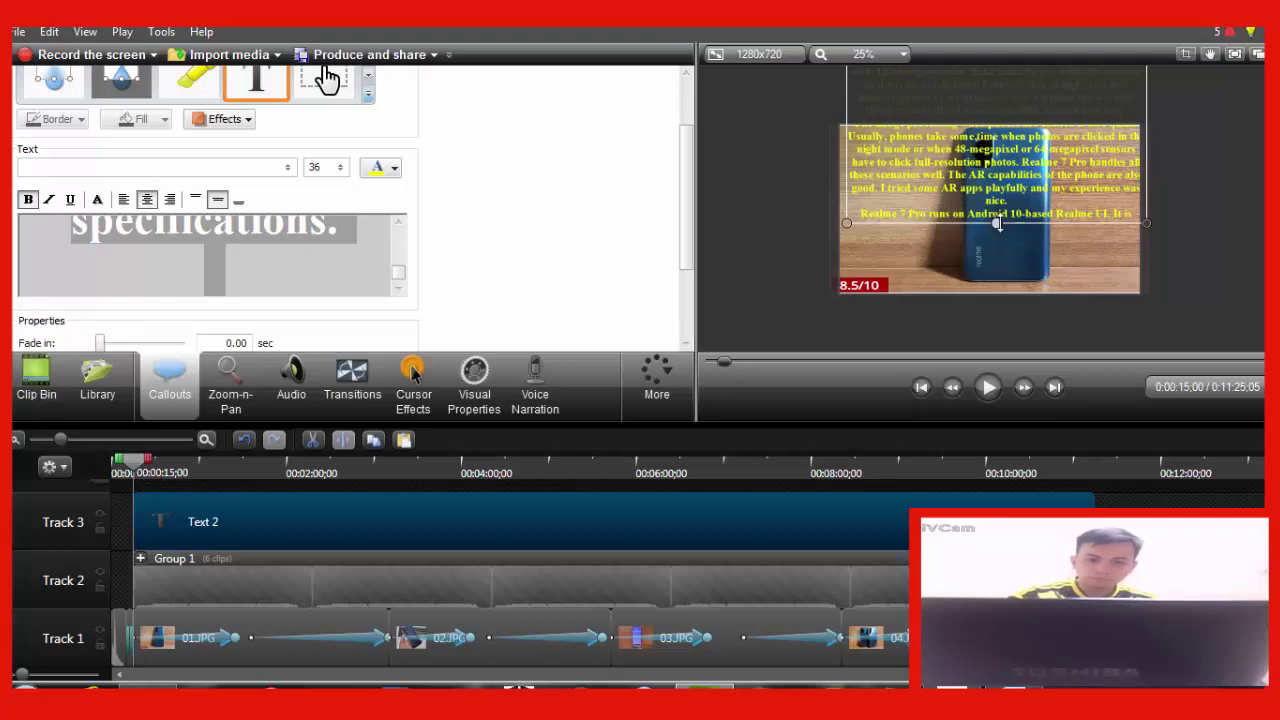
left_click_drag(998, 257, 1001, 319)
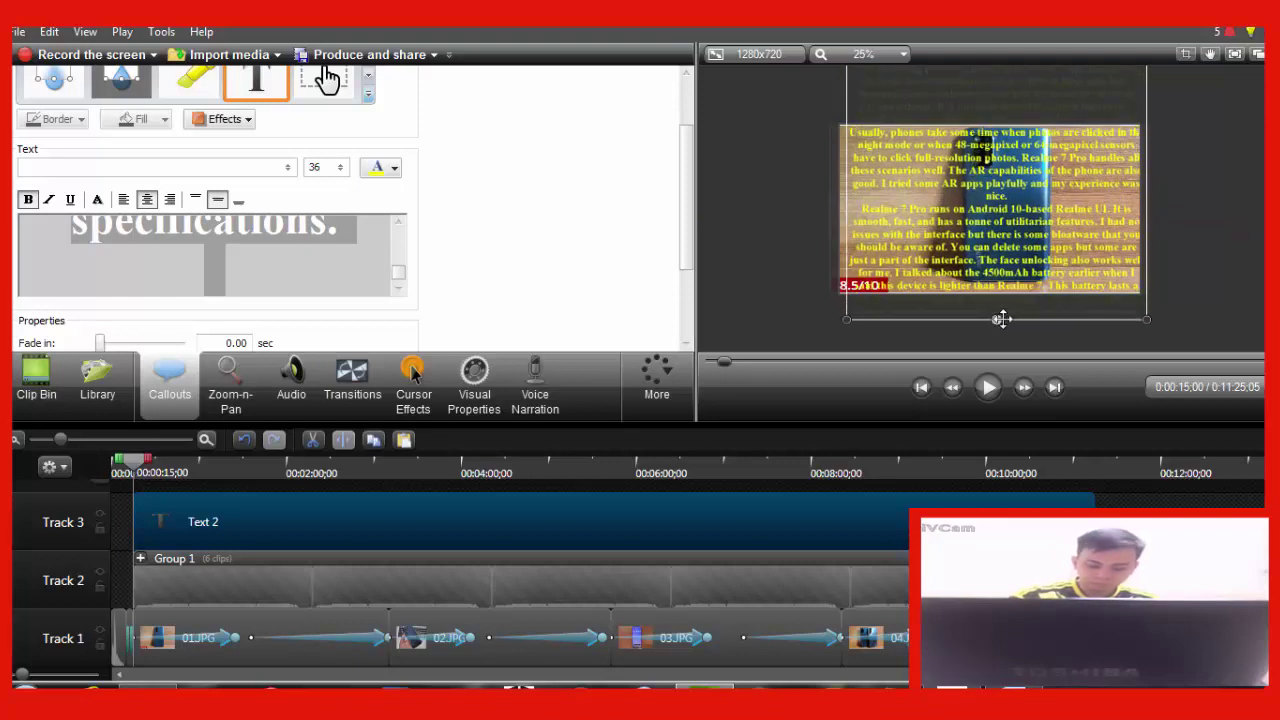
left_click_drag(1000, 260, 1006, 186)
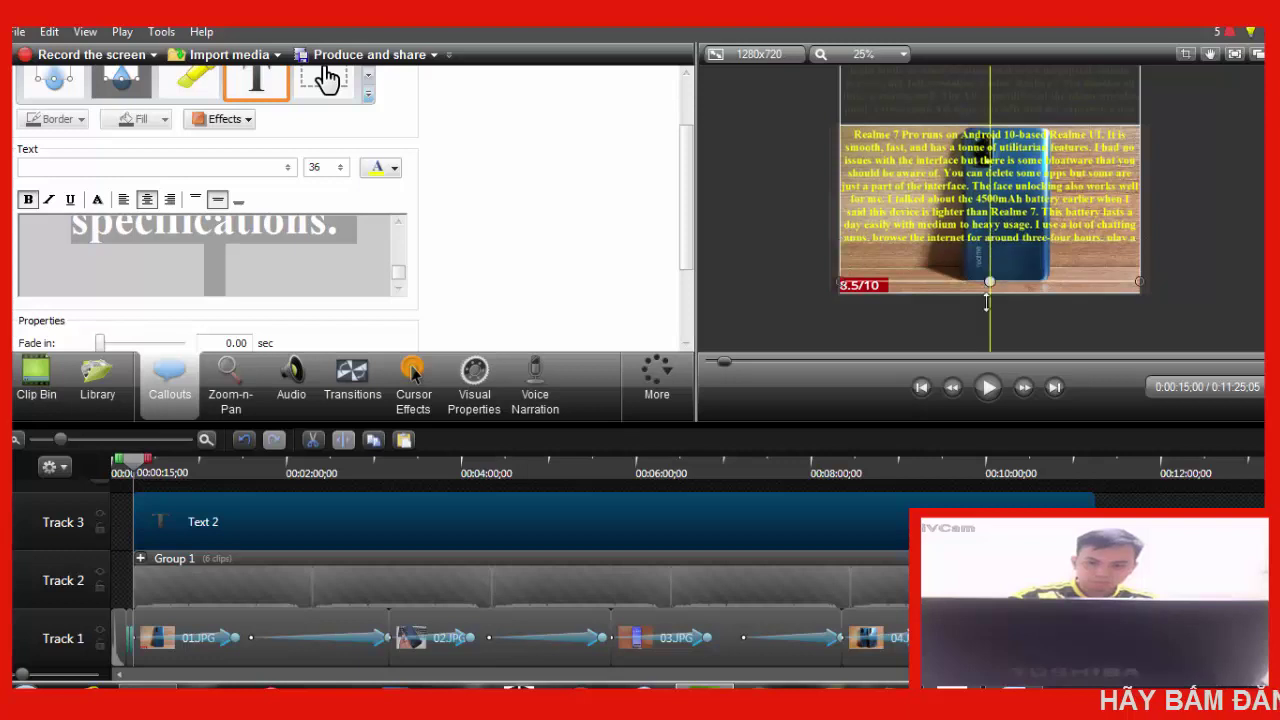
left_click_drag(987, 300, 990, 327)
left_click_drag(995, 272, 993, 329)
left_click_drag(996, 248, 1002, 180)
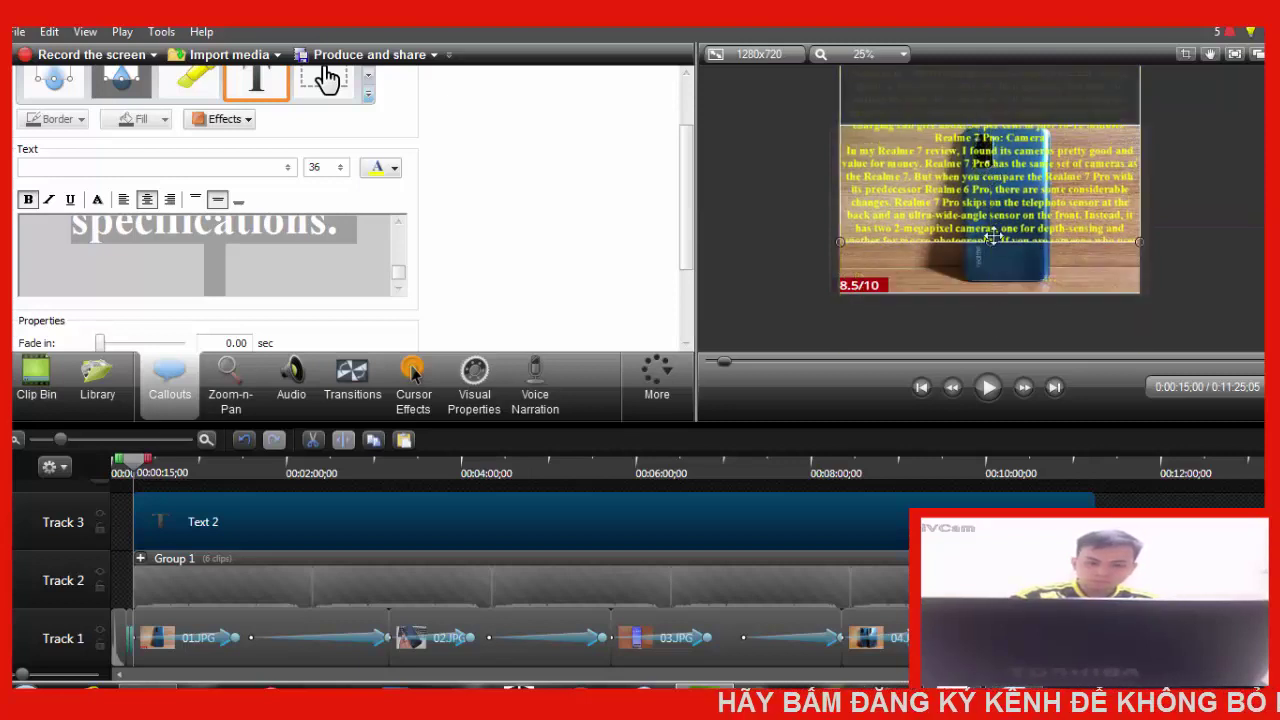
left_click_drag(990, 330, 990, 335)
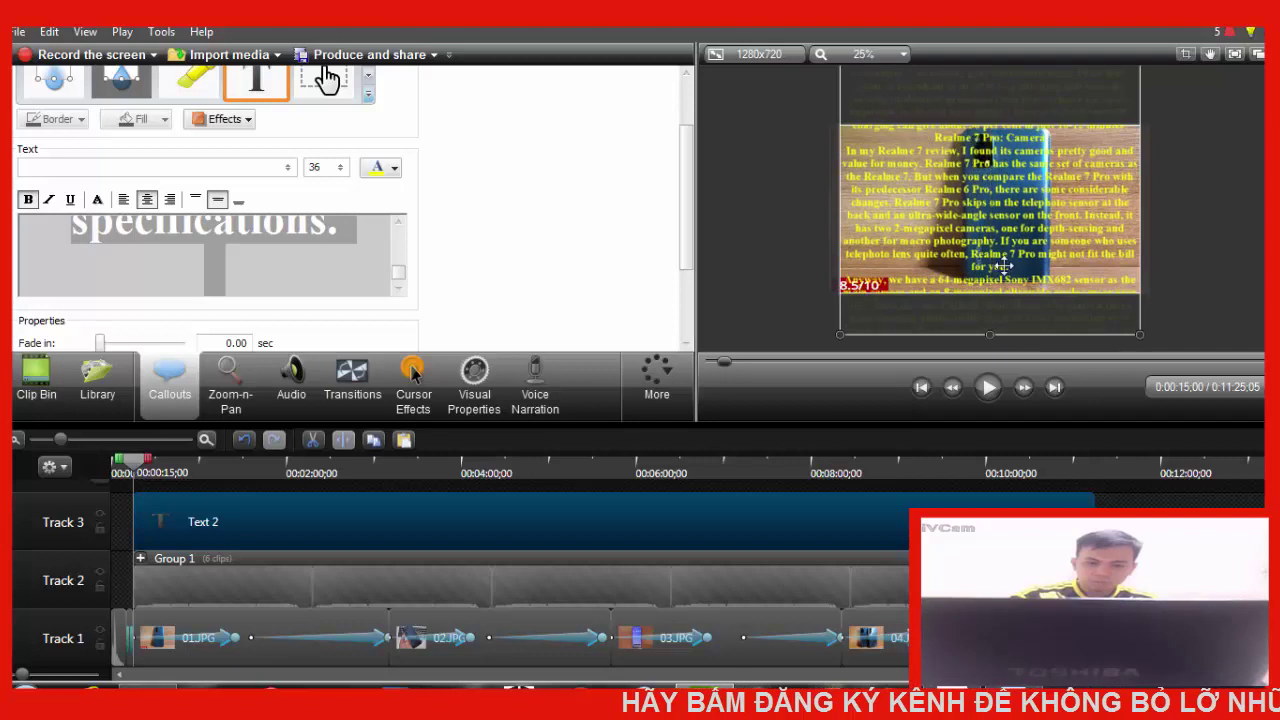
left_click_drag(1003, 265, 1003, 158)
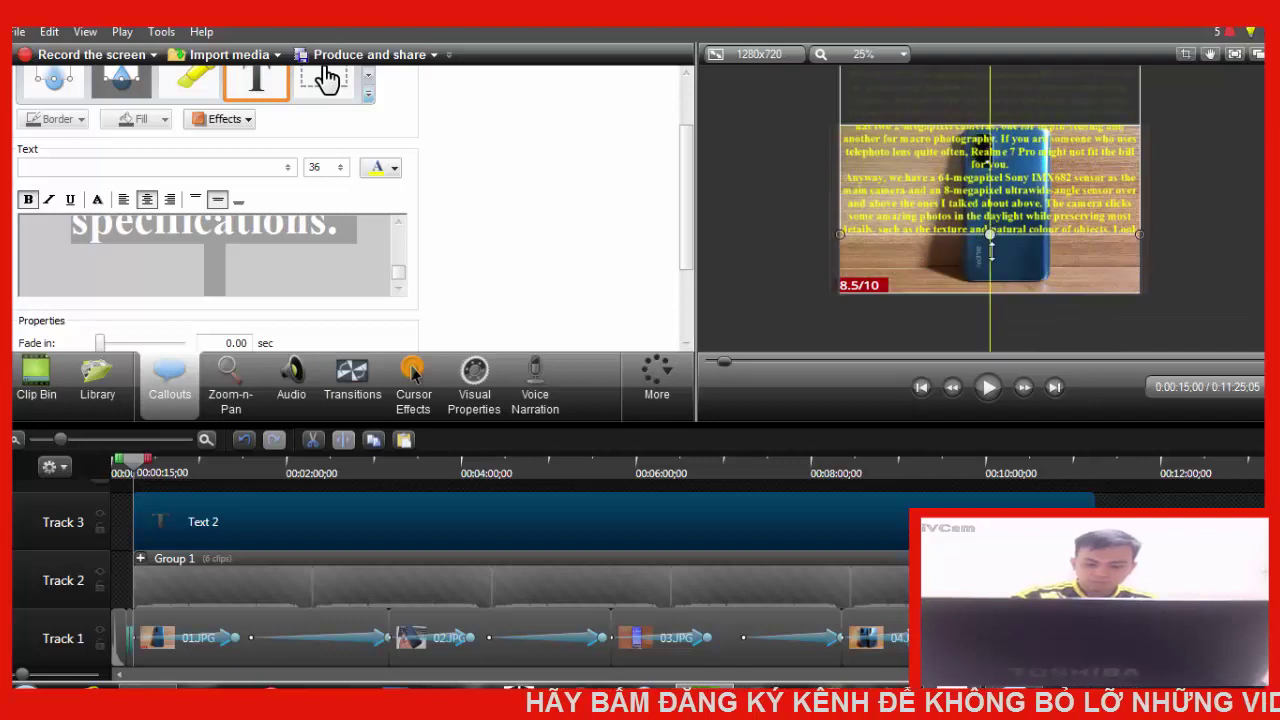
left_click_drag(990, 250, 989, 350)
left_click_drag(1004, 268, 1006, 125)
left_click_drag(993, 220, 1012, 124)
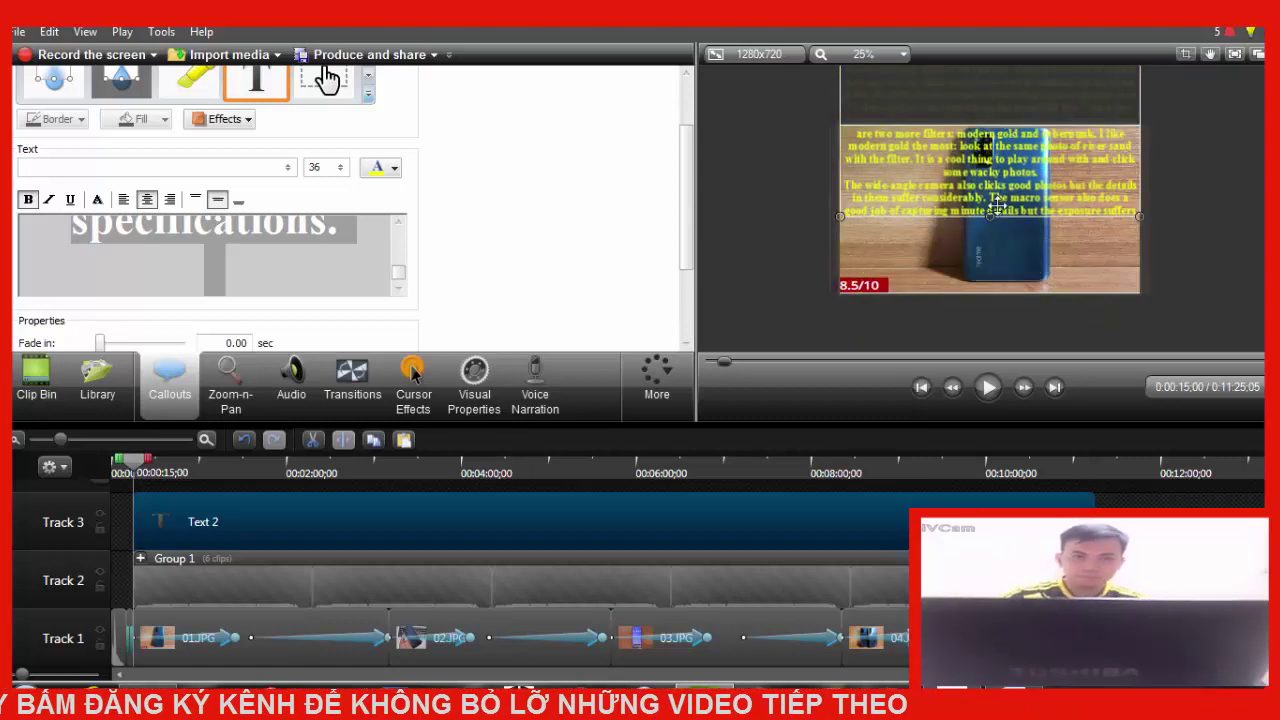
left_click_drag(990, 217, 992, 329)
mouse_move(1012, 197)
left_mouse_down()
mouse_move(1006, 150)
mouse_move(1004, 203)
left_mouse_up()
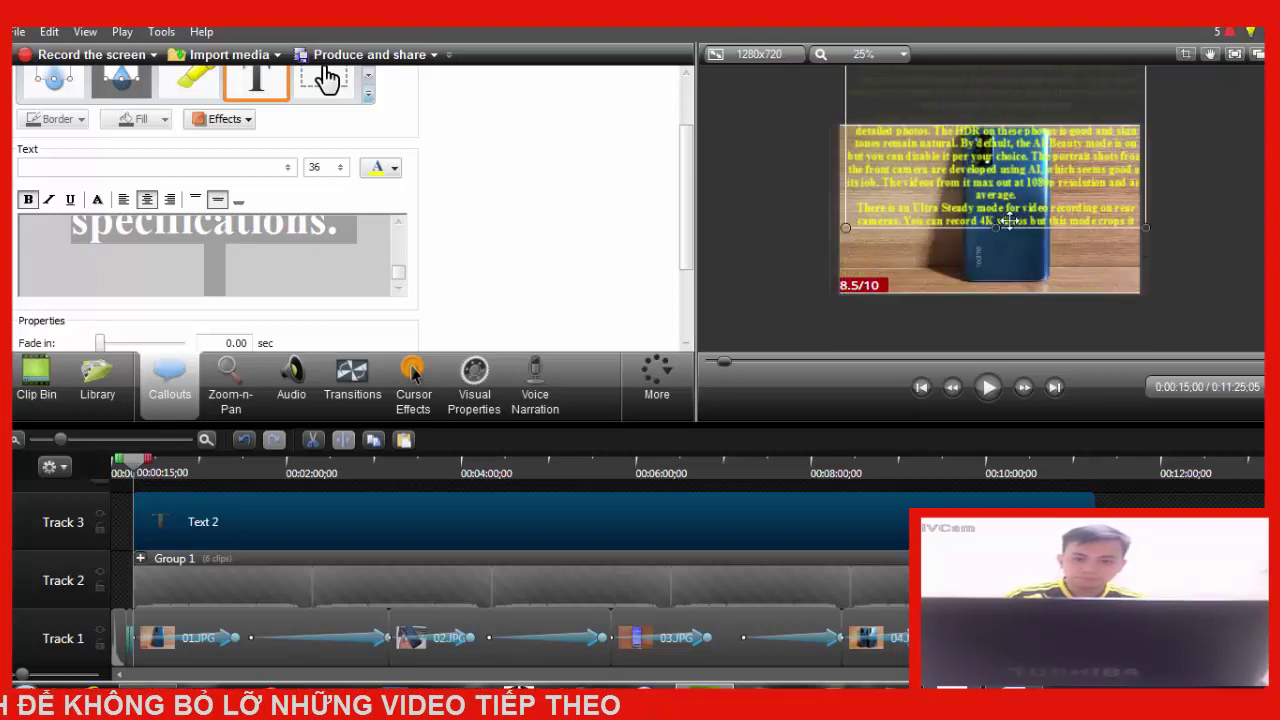
left_click_drag(985, 281, 994, 66)
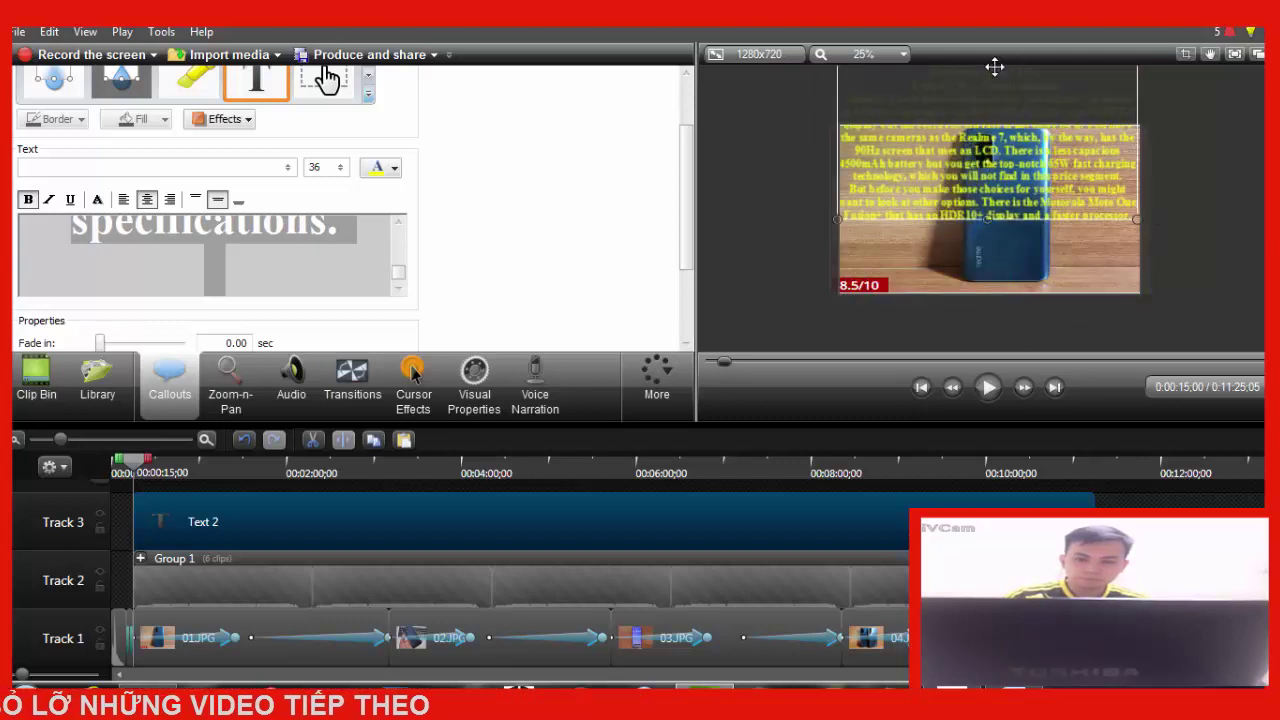
left_click_drag(988, 220, 1000, 106)
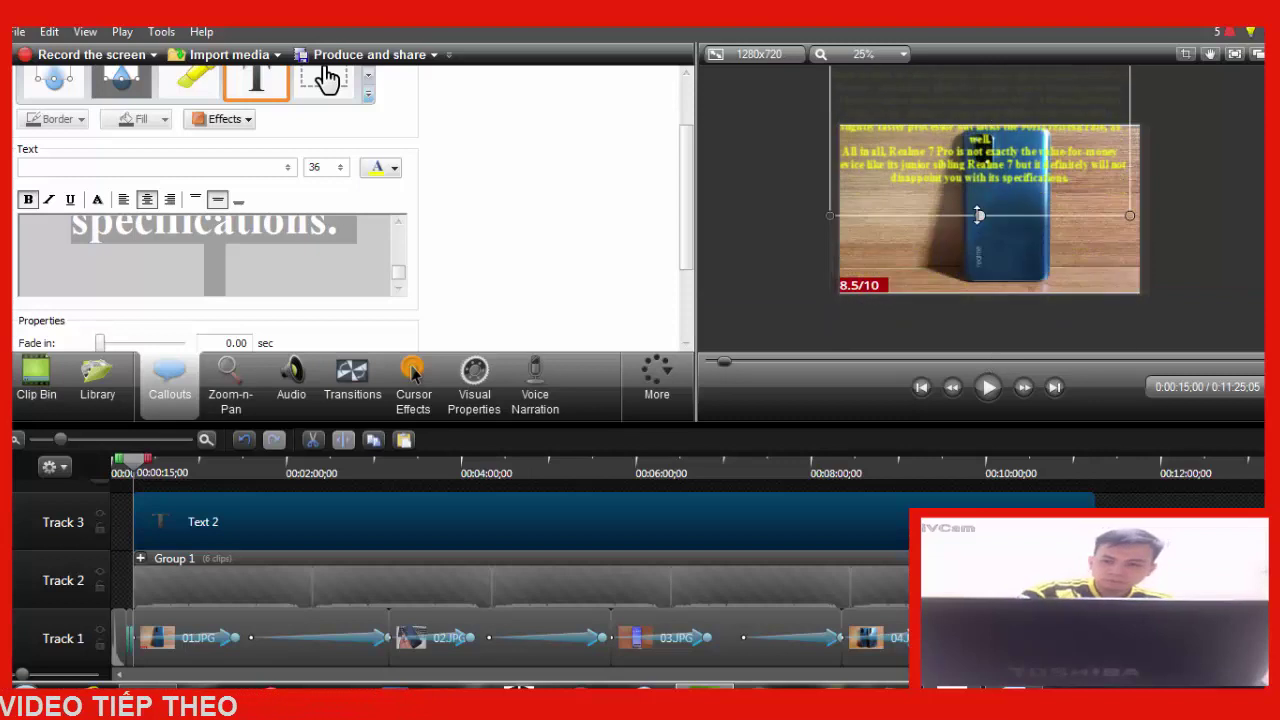
left_click_drag(981, 255, 1018, 270)
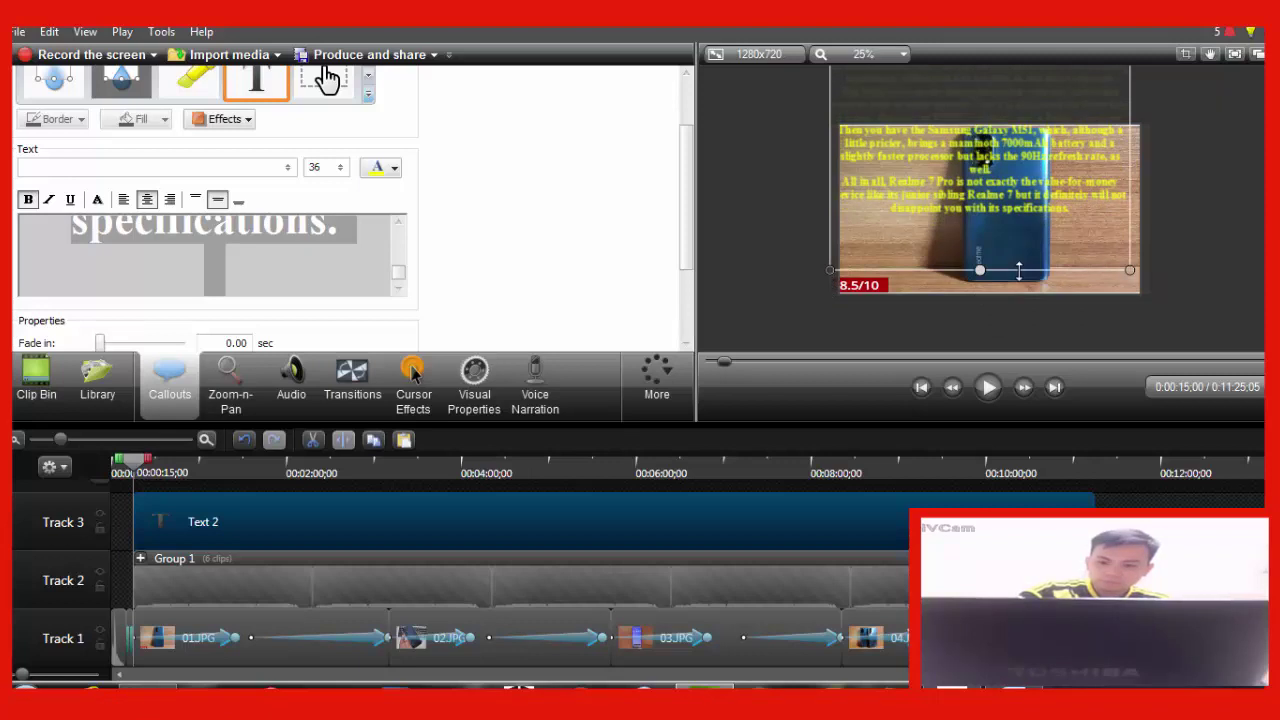
Trim the callout's lower edge slightly, then move the callout down until the article's title sits just below the video frame, at about X 16, Y -5419
left_click_drag(1020, 266, 1020, 261)
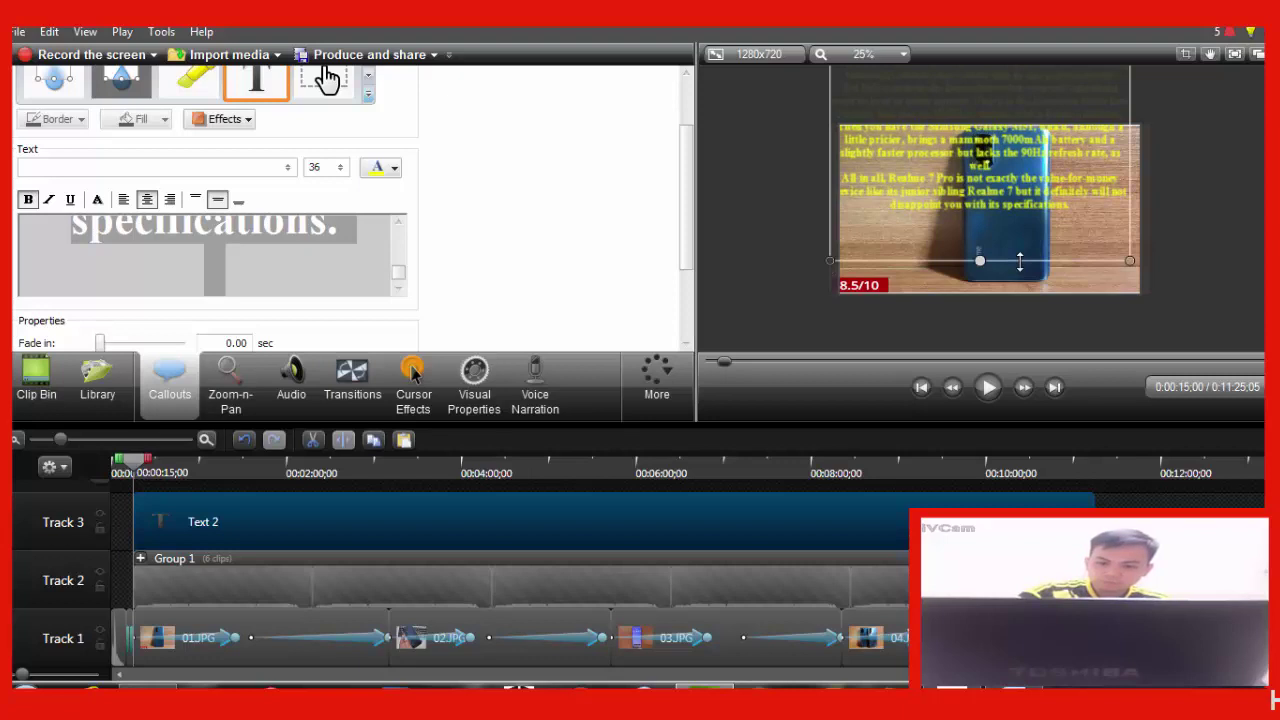
left_click_drag(1021, 255, 1046, 218)
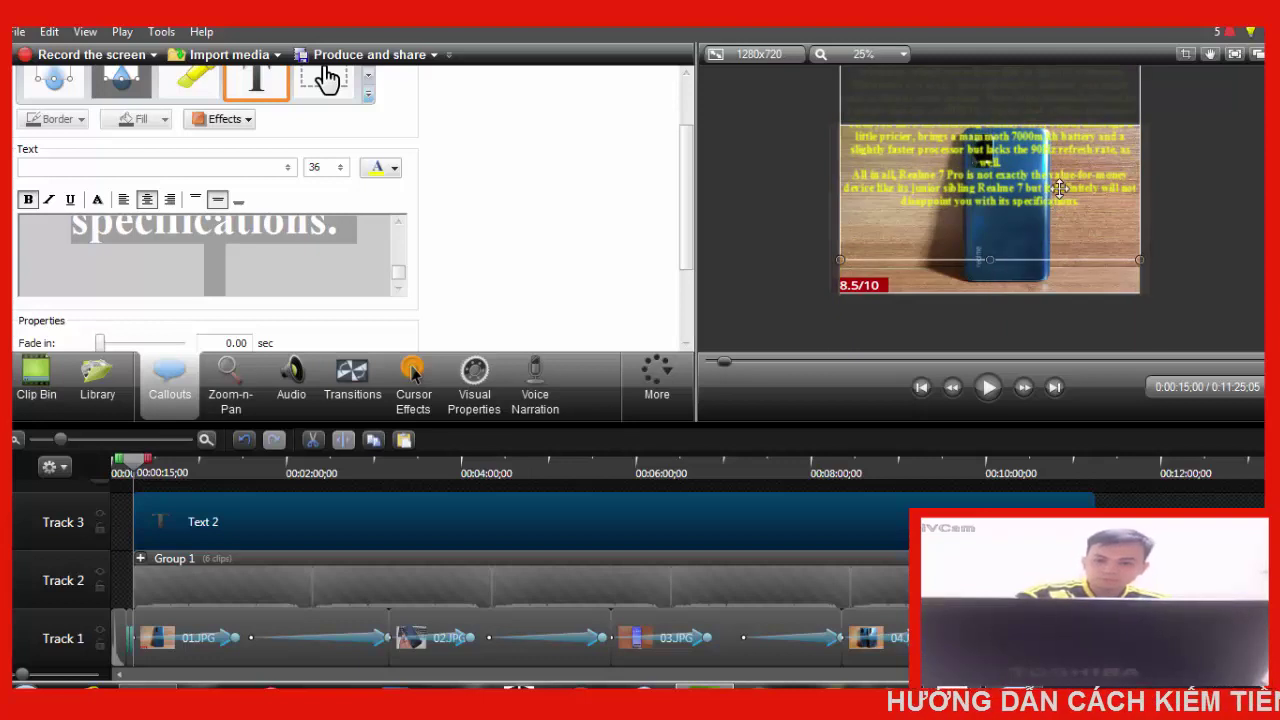
left_click_drag(1055, 174, 1074, 494)
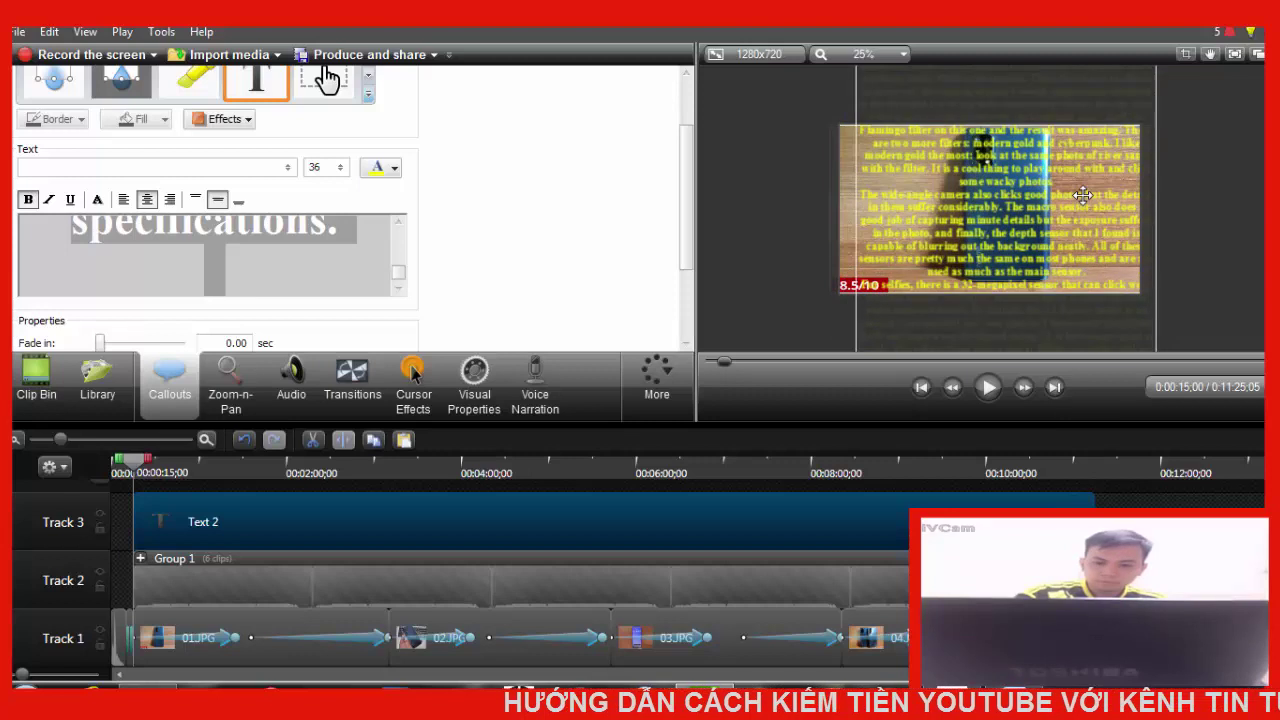
left_click_drag(1083, 195, 1083, 386)
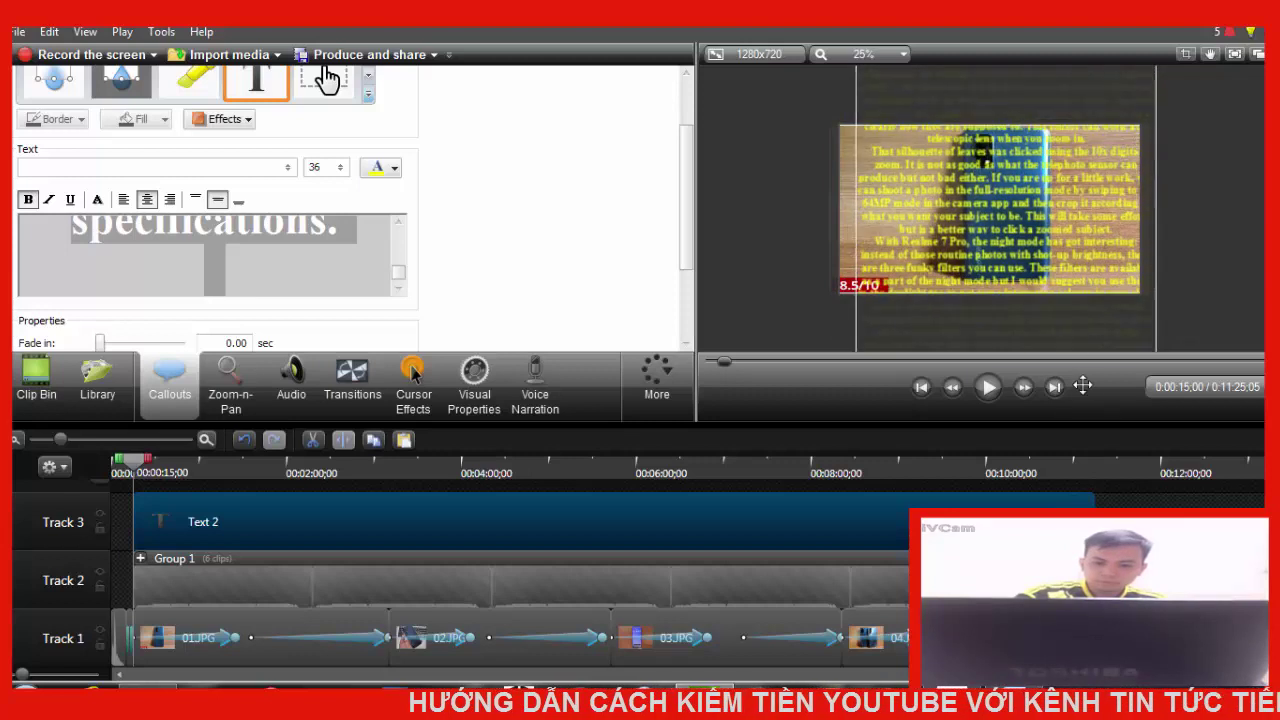
left_click_drag(1082, 180, 1078, 324)
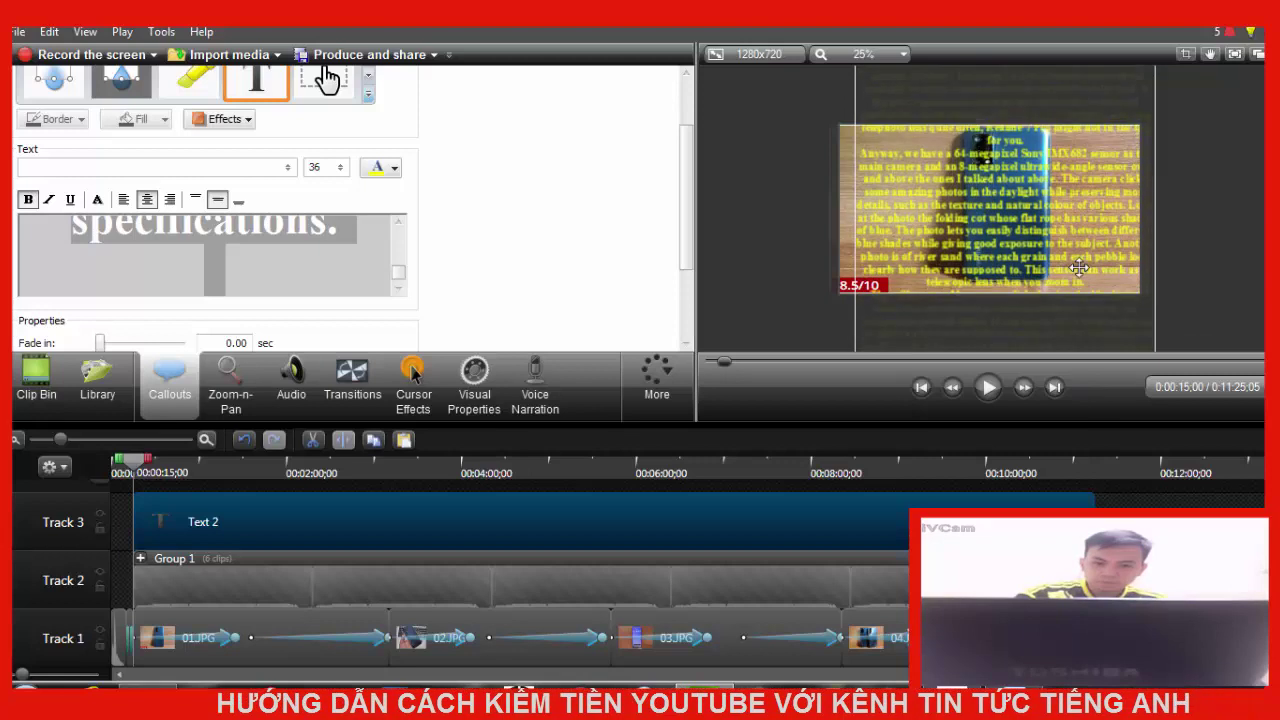
left_click_drag(1071, 178, 1070, 332)
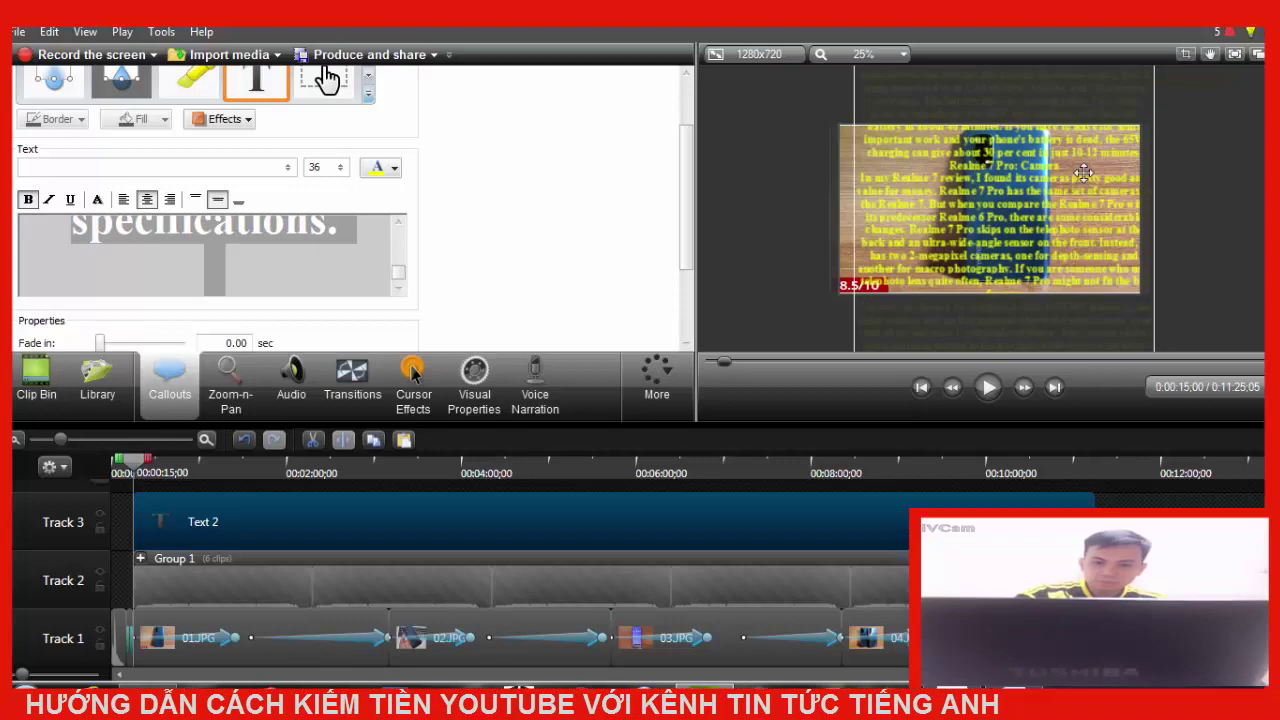
left_click_drag(1083, 172, 1063, 361)
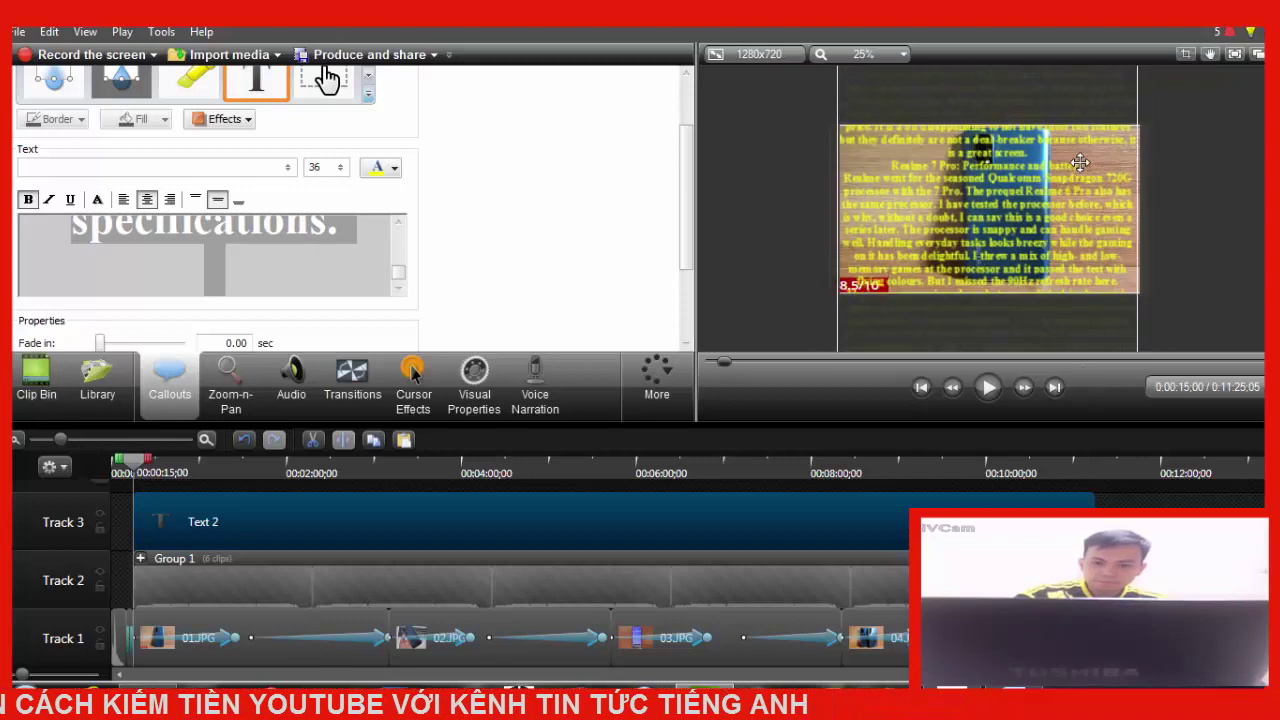
left_click_drag(1080, 162, 1087, 230)
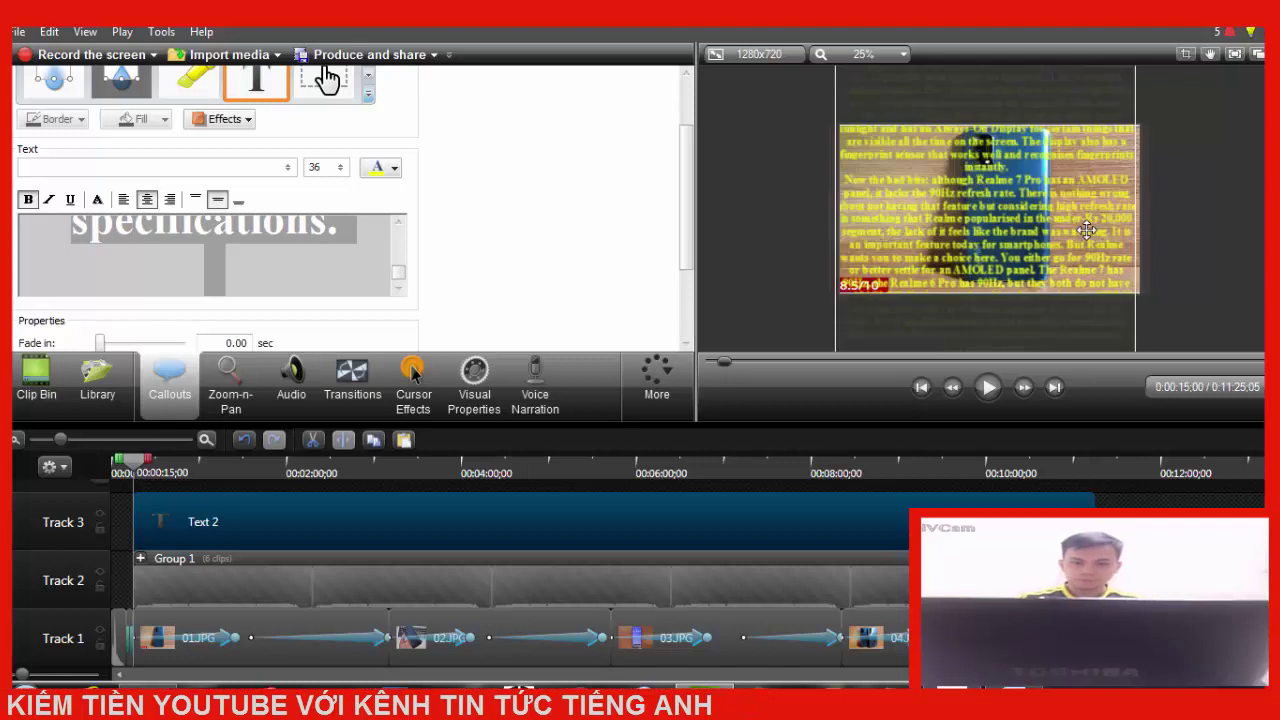
scroll(1087, 230, "up", 5)
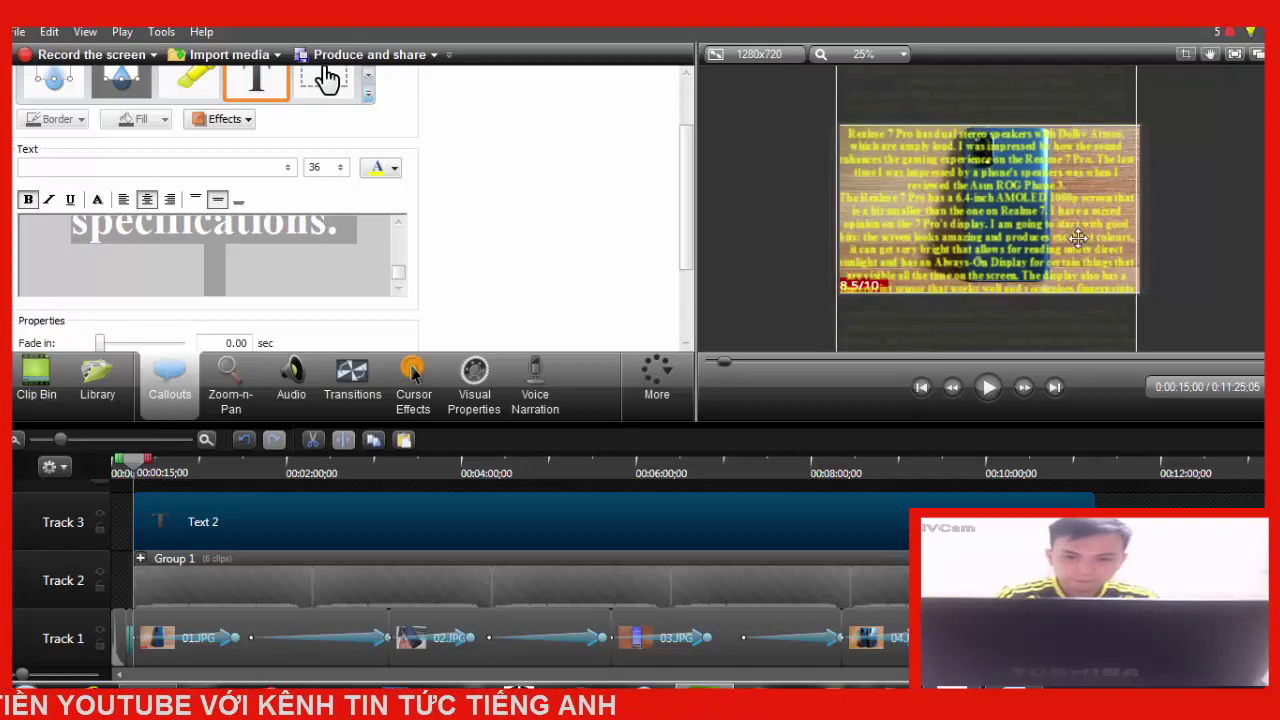
scroll(1080, 237, "up", 5)
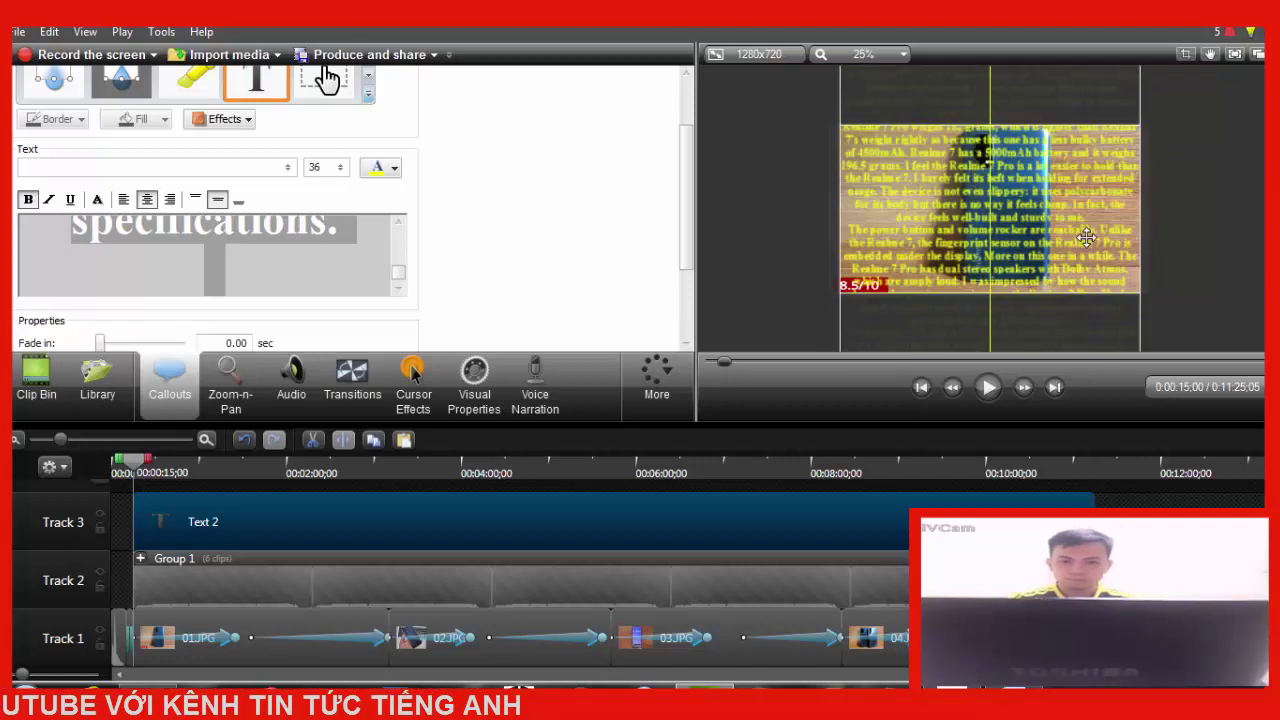
scroll(1087, 237, "up", 5)
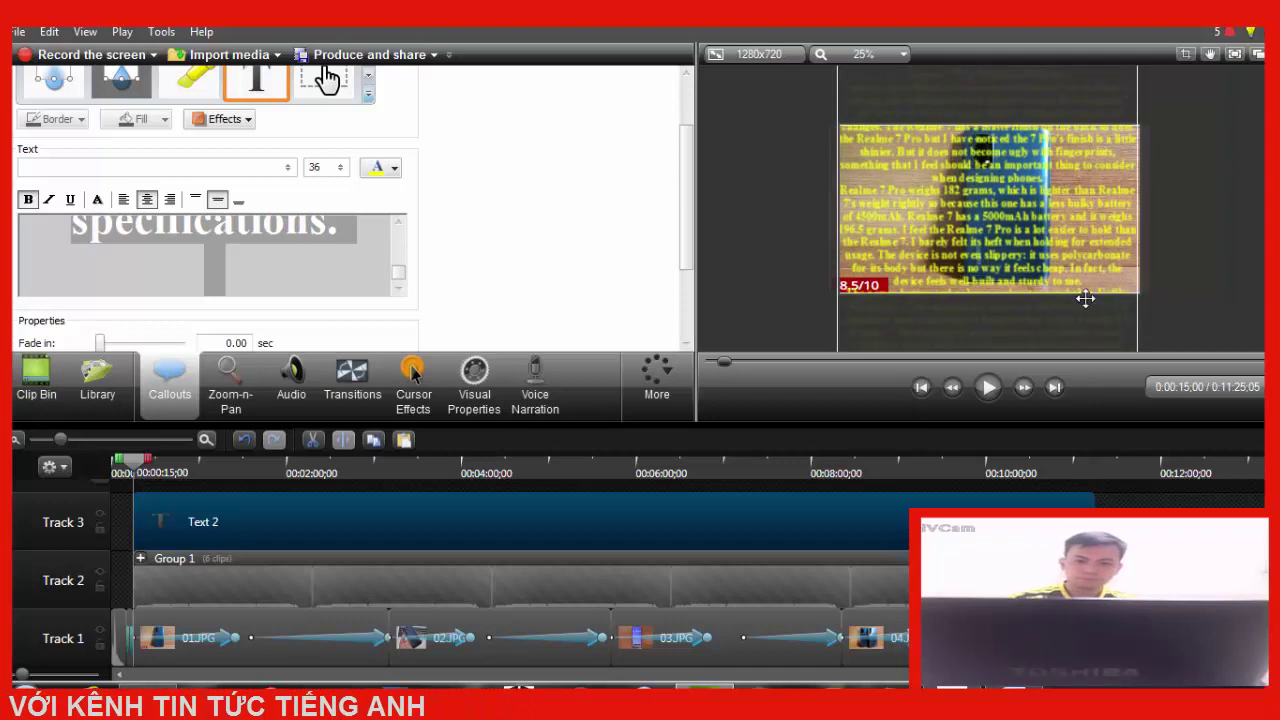
scroll(1085, 298, "up", 3)
scroll(1097, 178, "up", 6)
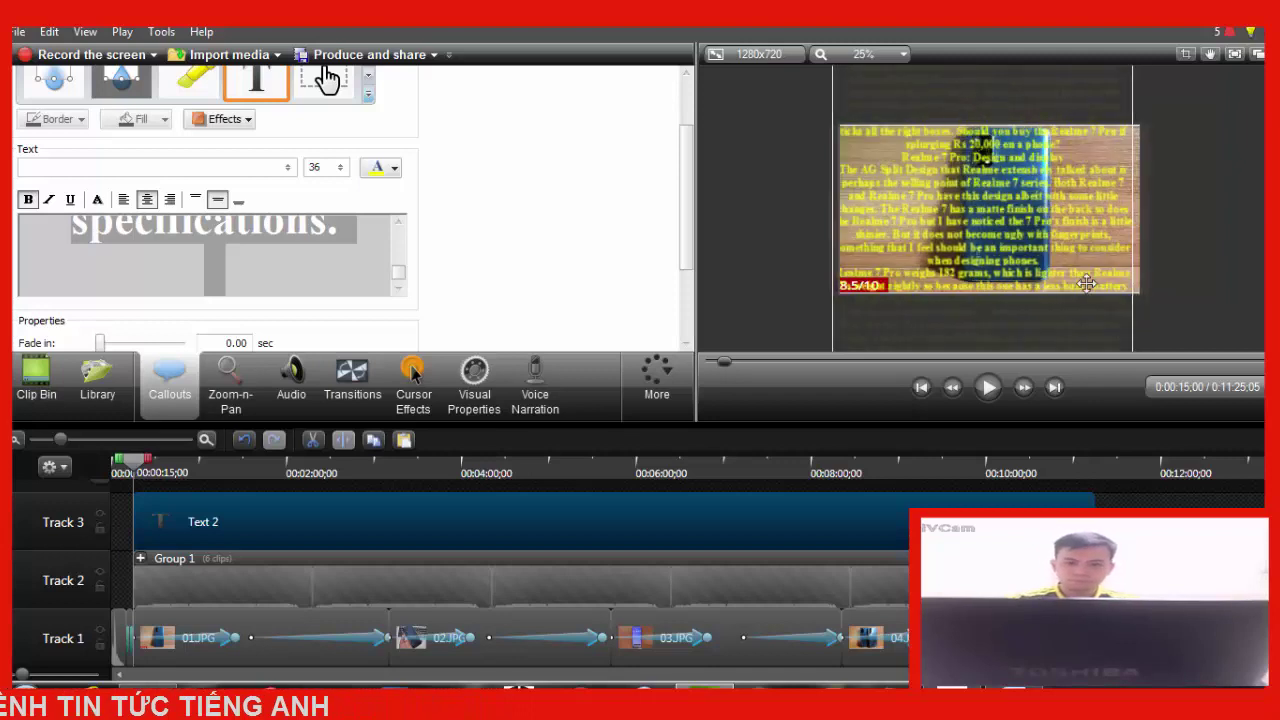
scroll(1088, 163, "up", 6)
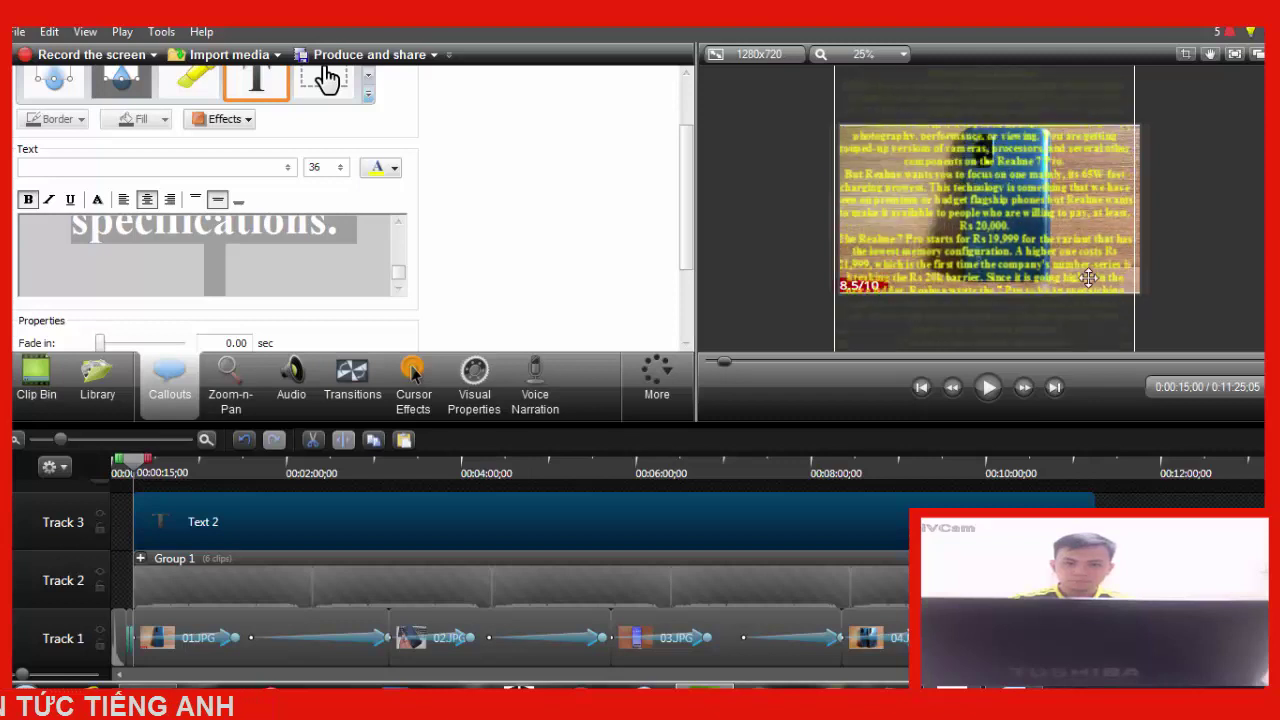
left_click_drag(1085, 155, 1094, 354)
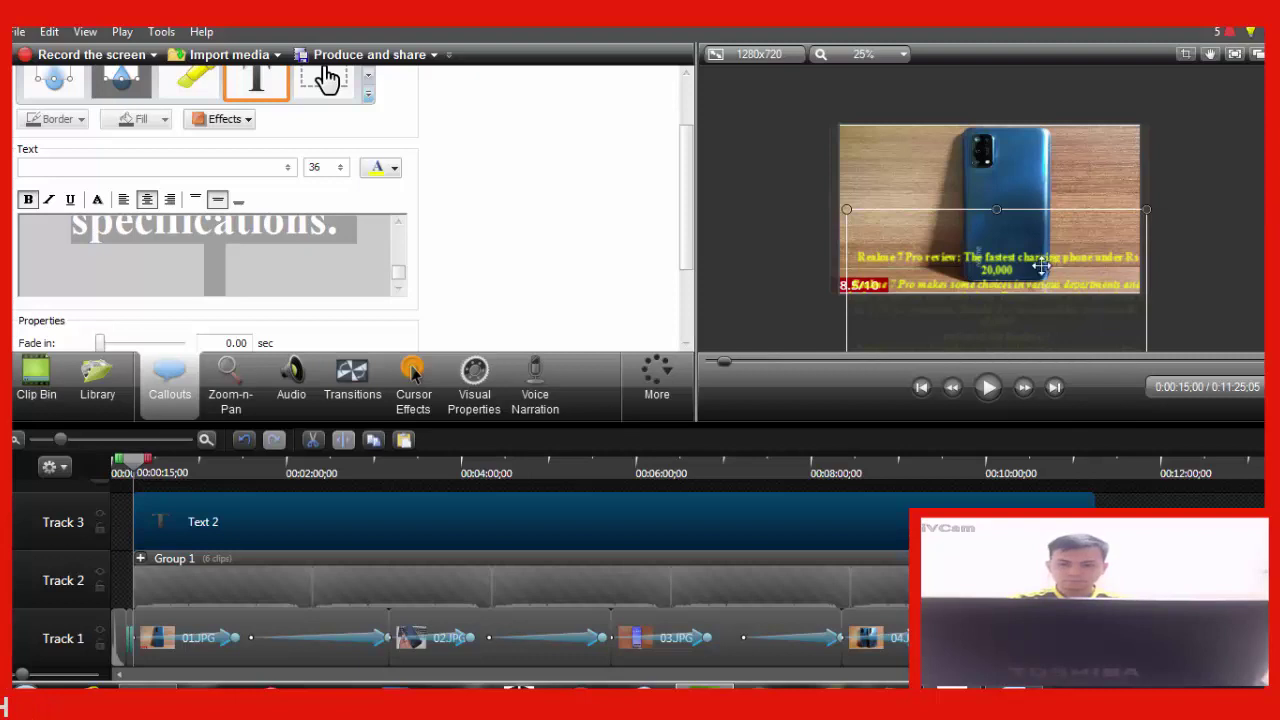
left_click_drag(1091, 262, 1089, 295)
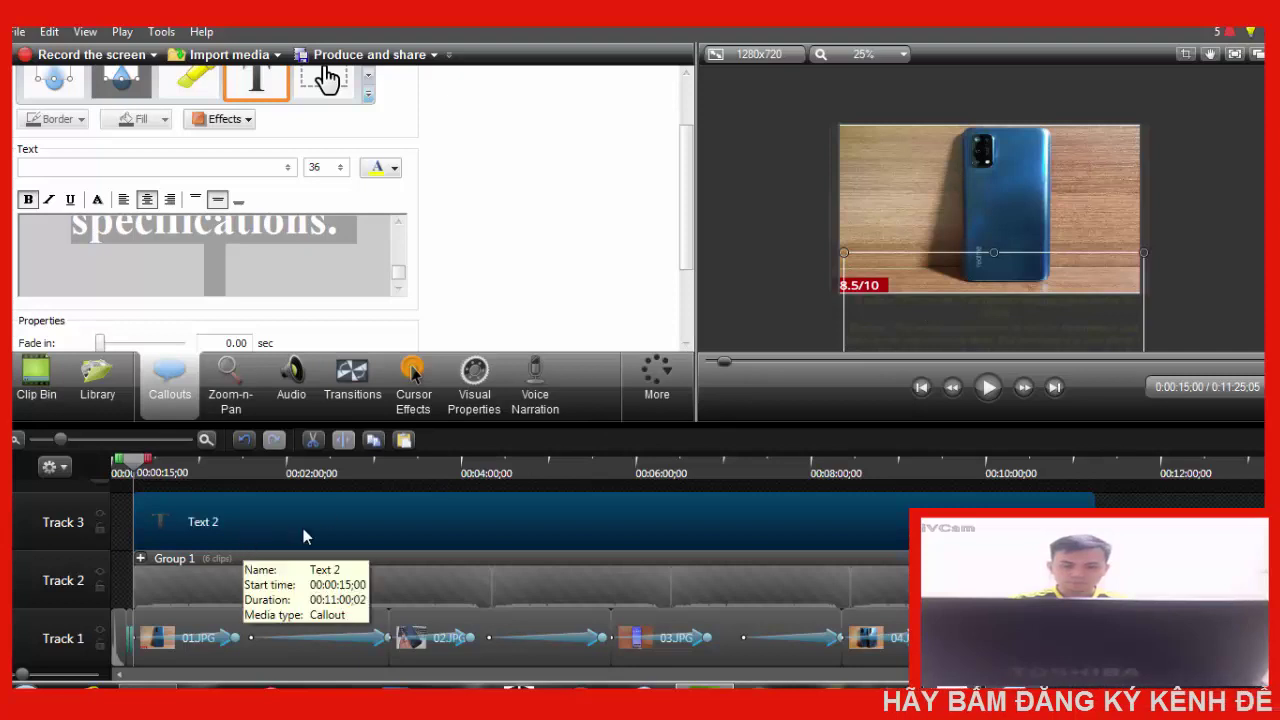
Add a visual animation at the start of the Text 2 callout and move its end position up past the frame to about X 0, Y 5365
left_click(485, 405)
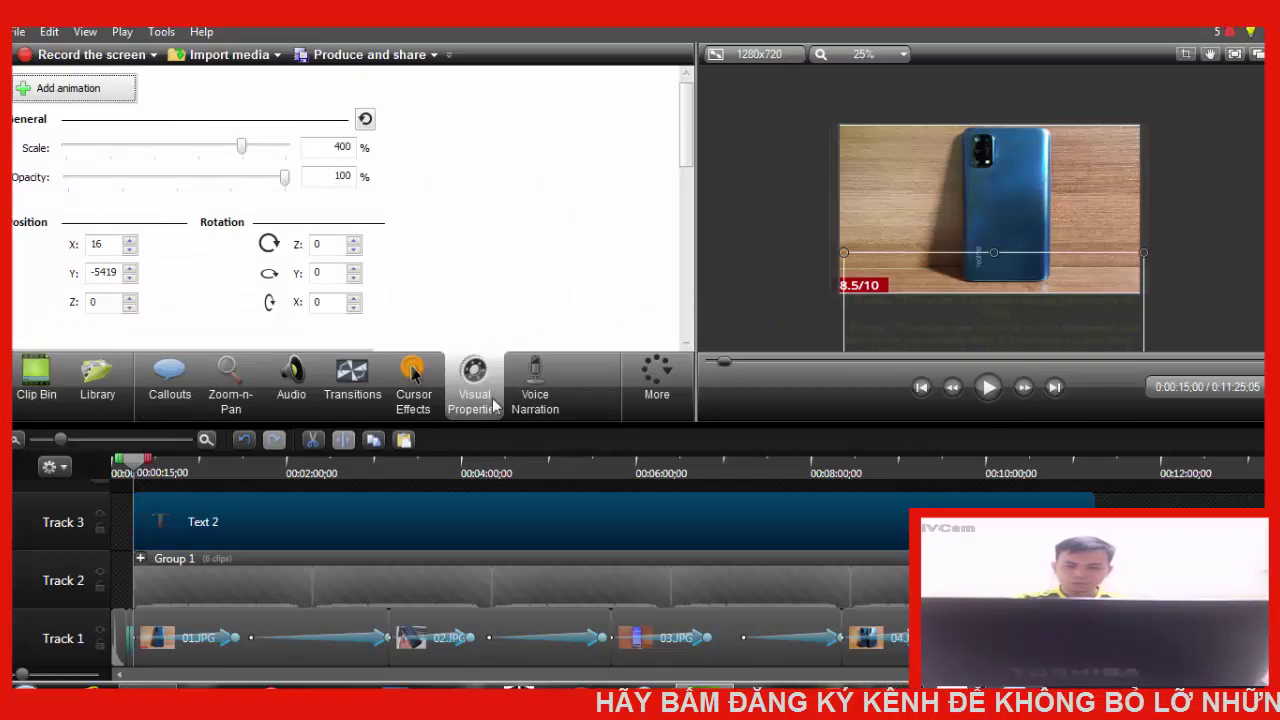
left_click(71, 90)
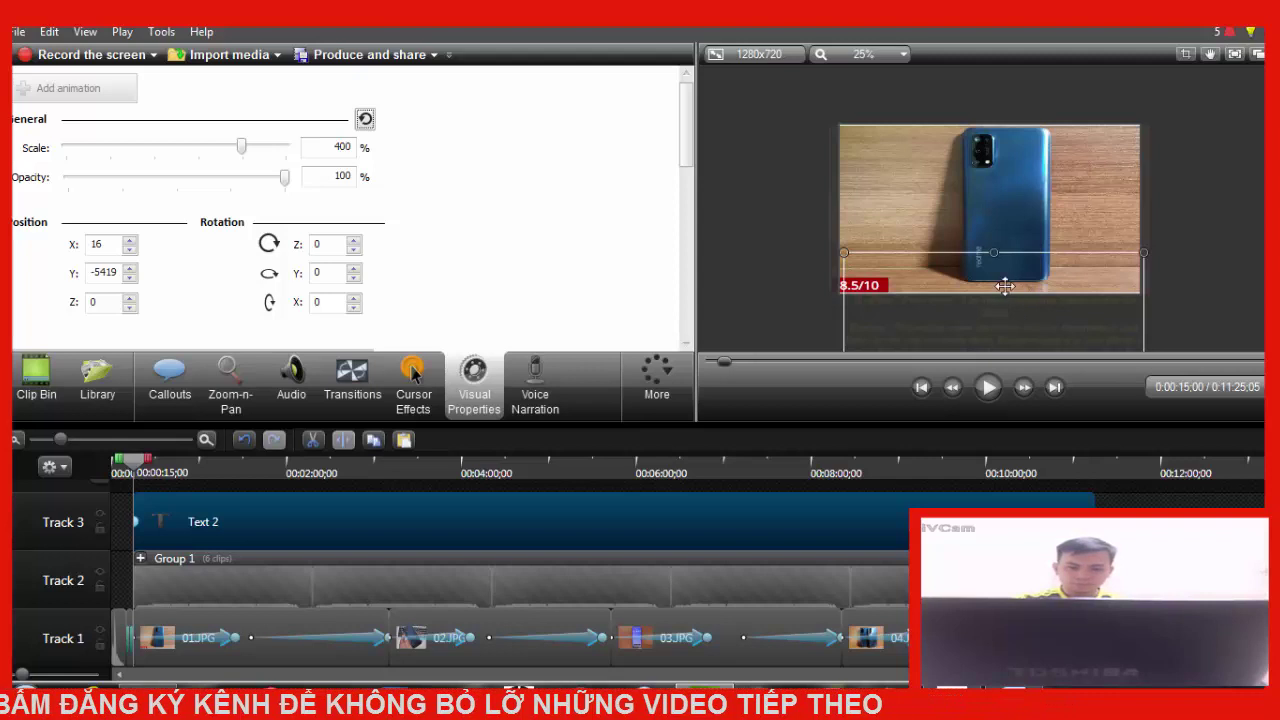
left_click_drag(1025, 333, 1023, 325)
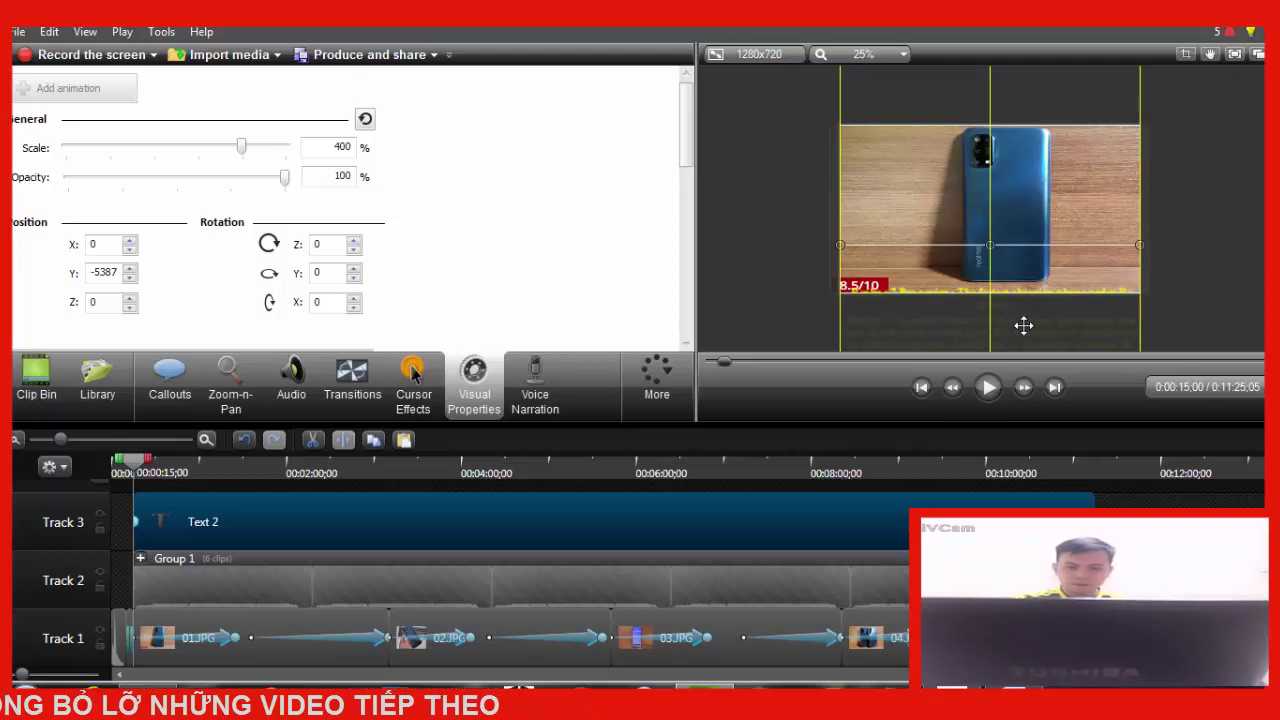
left_click_drag(1025, 324, 1022, 150)
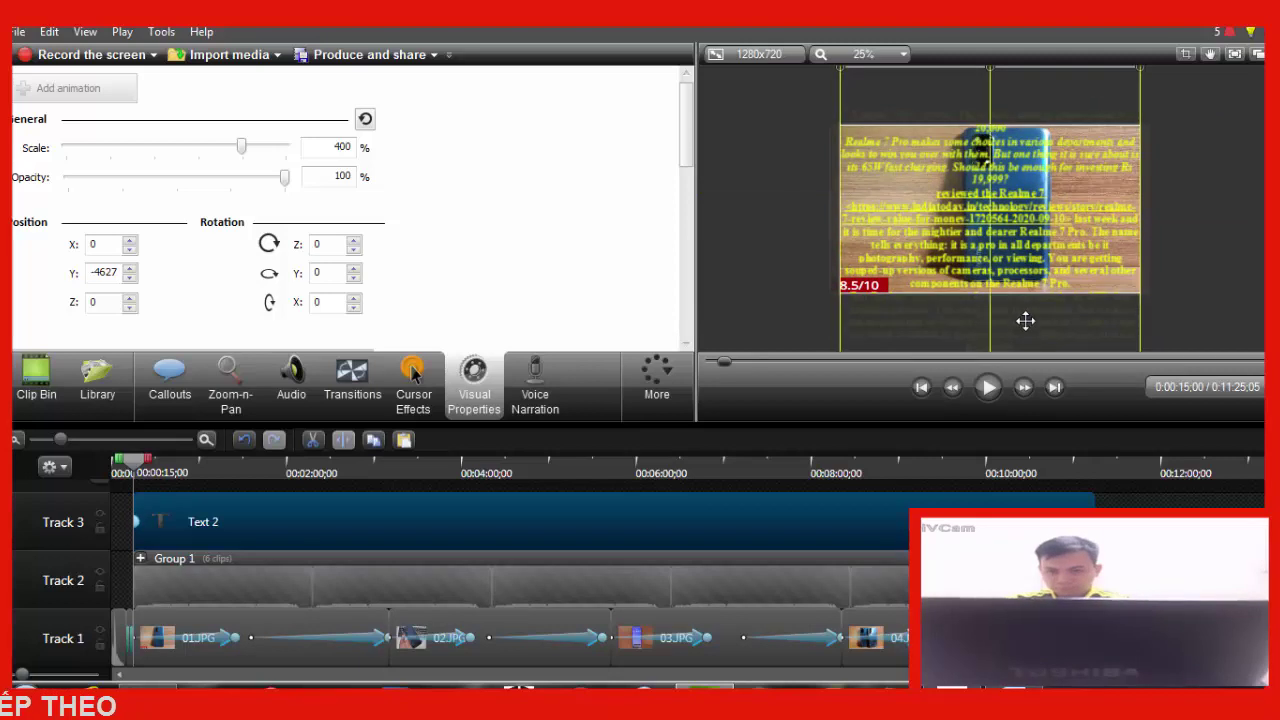
left_click_drag(1026, 320, 1020, 289)
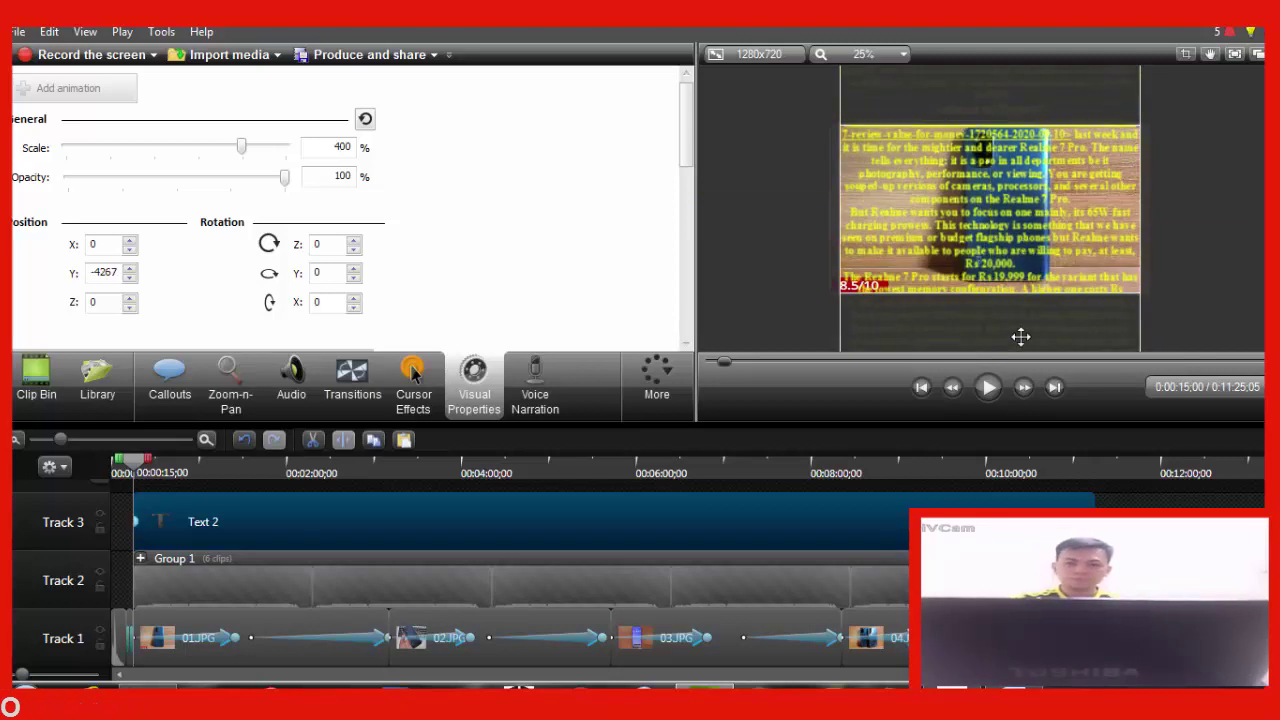
left_click_drag(1020, 337, 1021, 258)
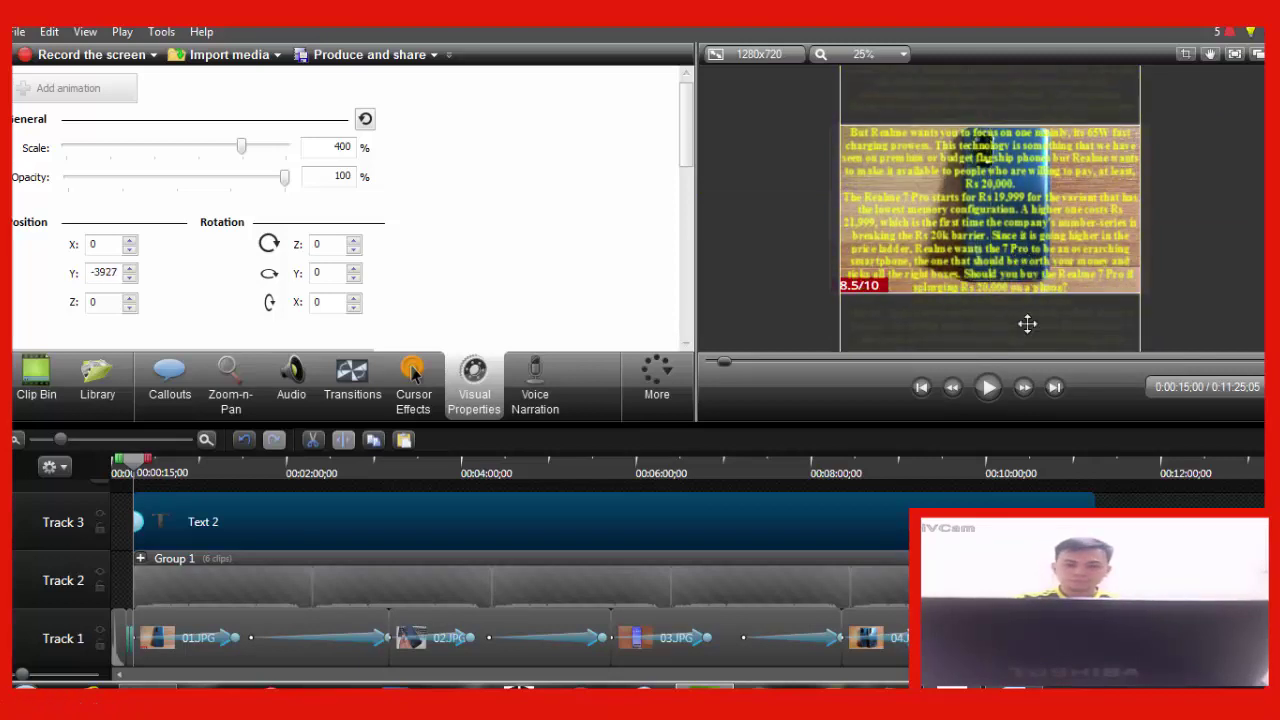
left_click_drag(1029, 326, 1029, 275)
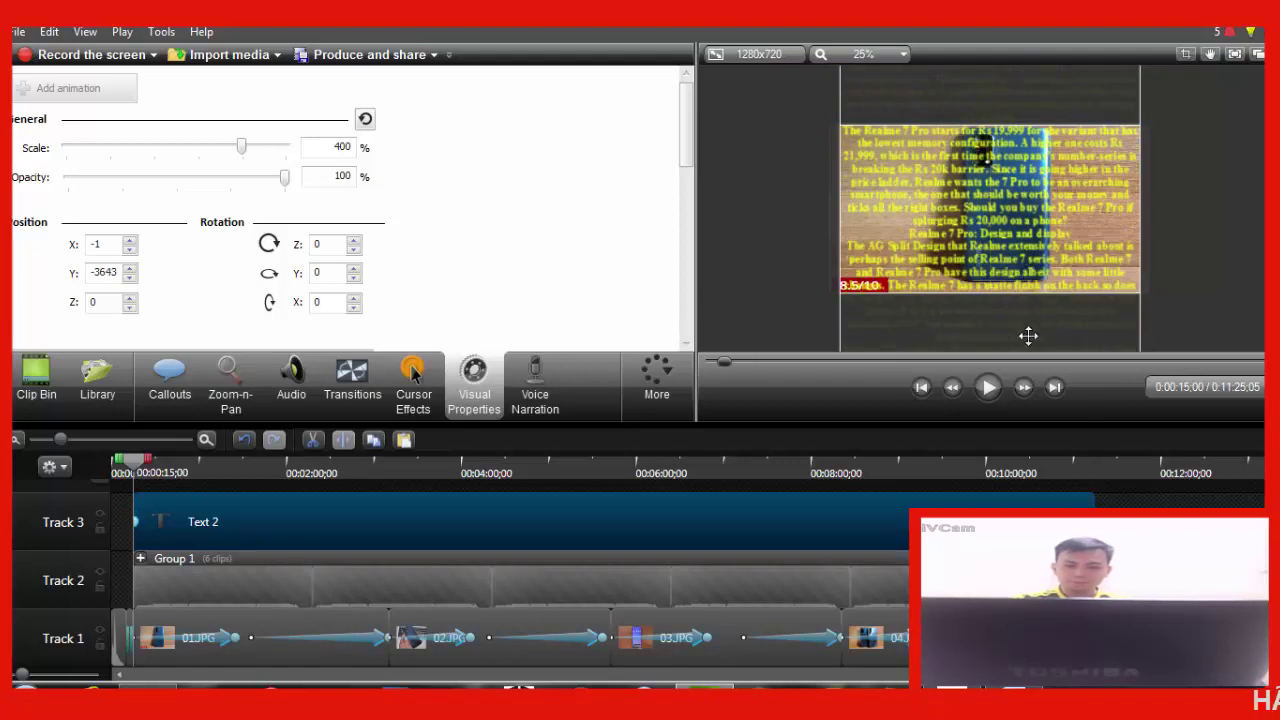
left_click_drag(1029, 334, 1029, 244)
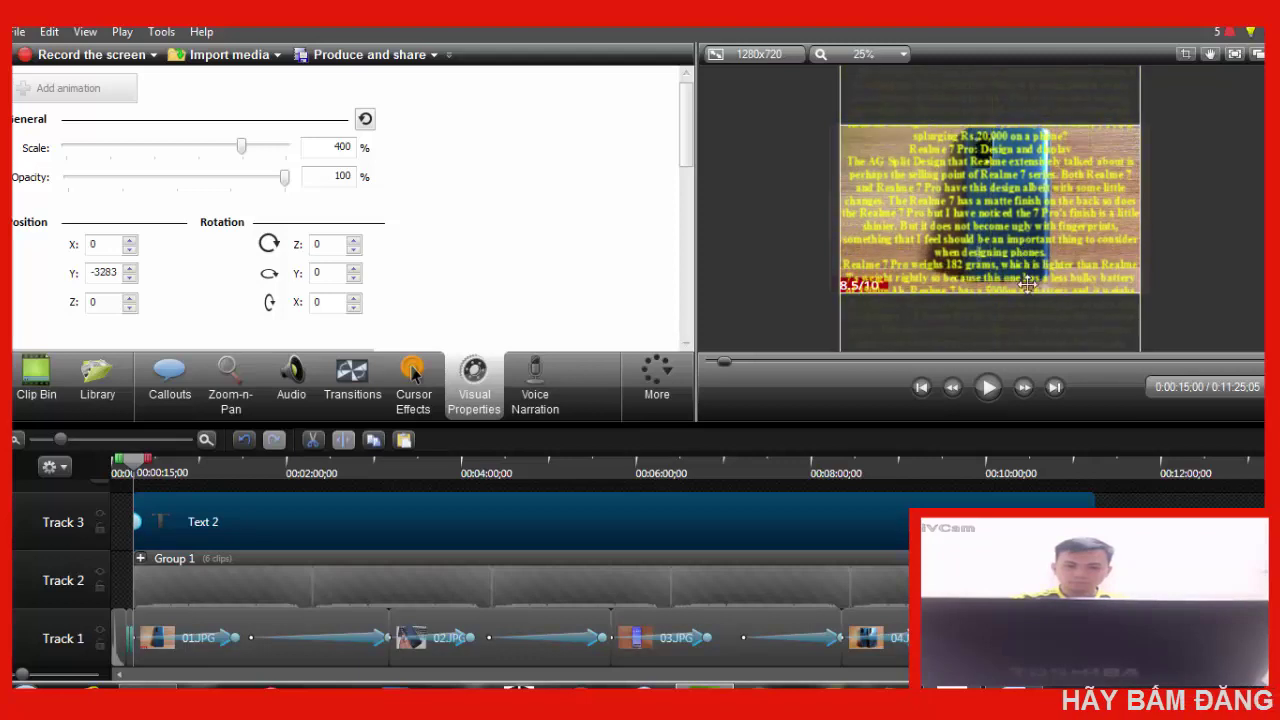
left_click_drag(1026, 337, 1028, 250)
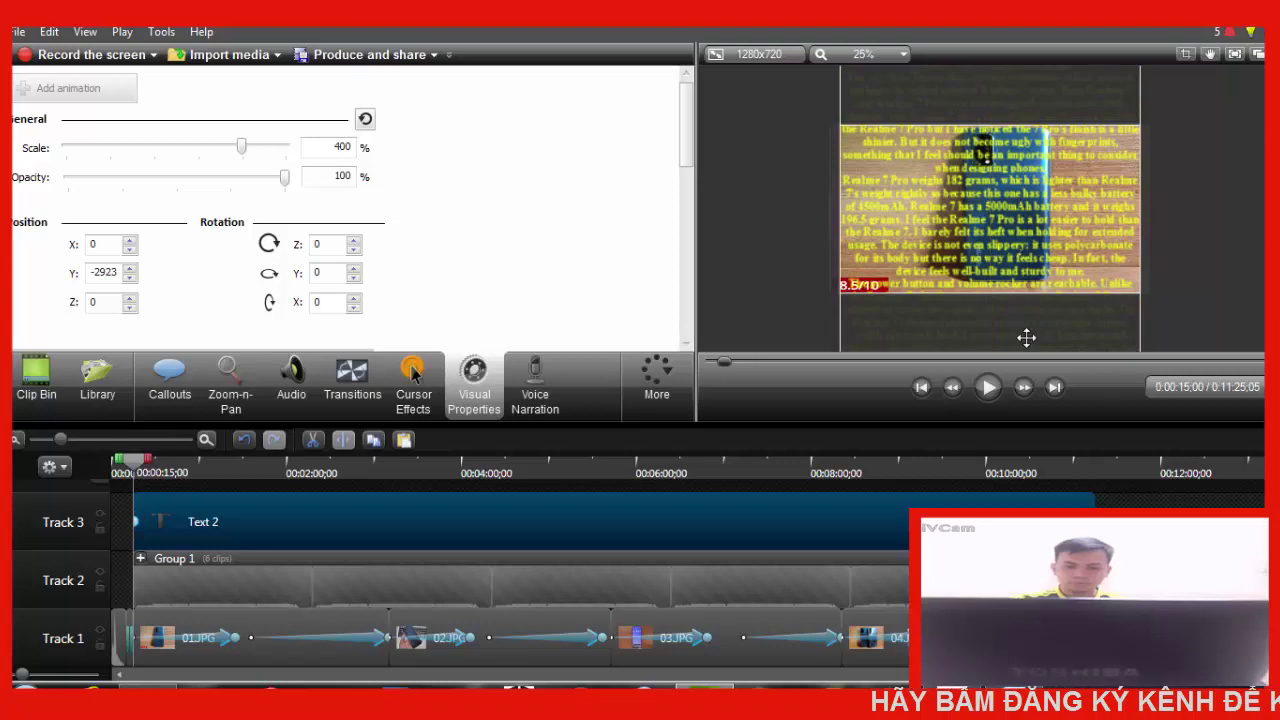
left_click_drag(1027, 337, 1028, 323)
left_click_drag(1027, 290, 1027, 268)
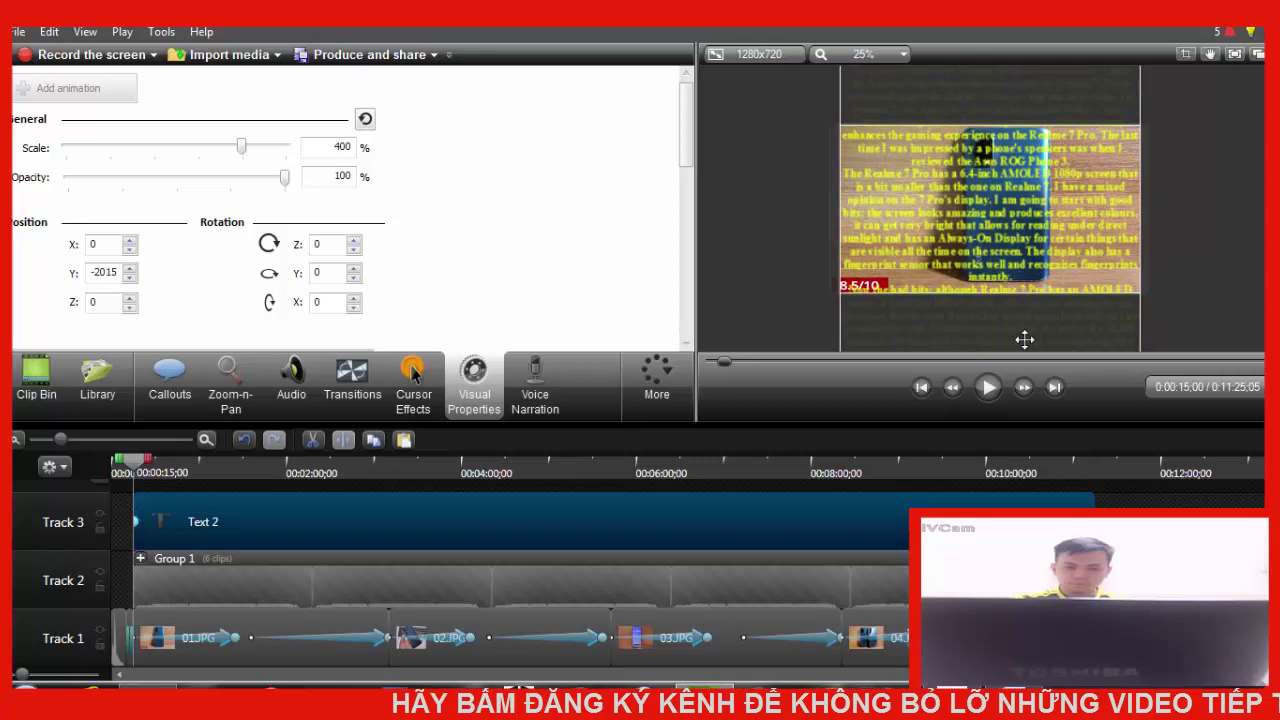
left_click_drag(1027, 347, 1027, 288)
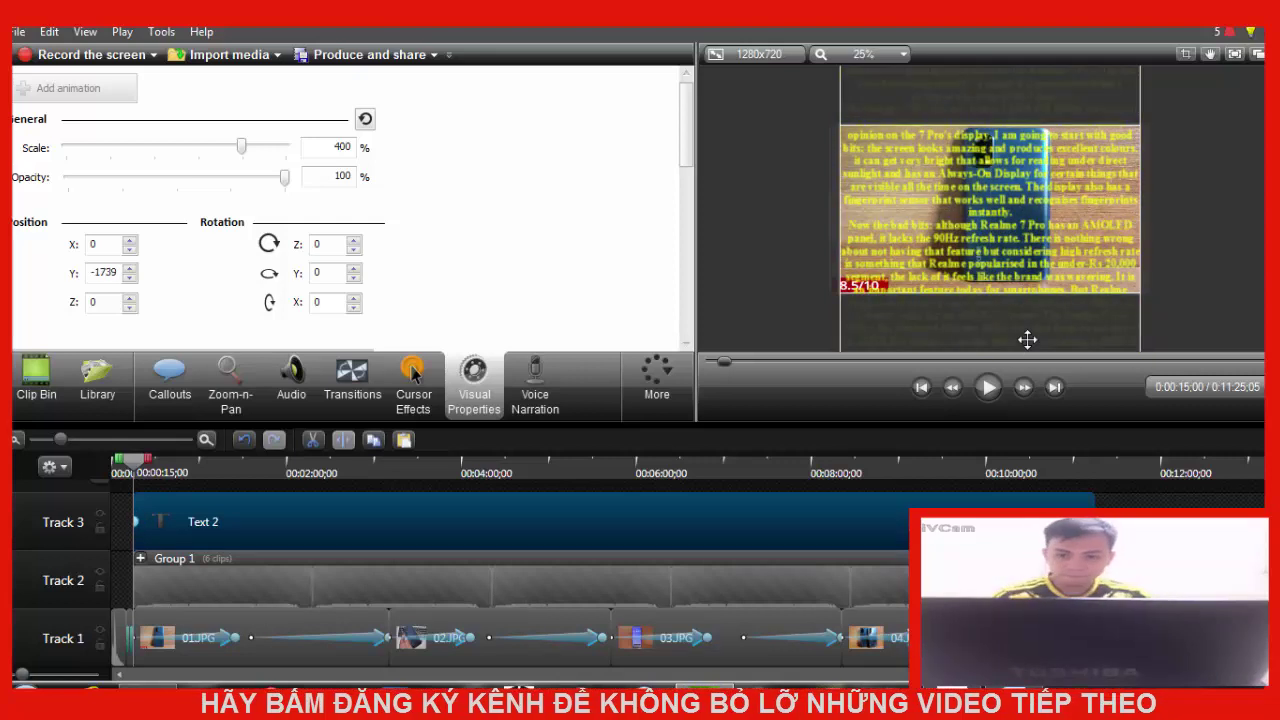
mouse_move(1024, 345)
left_mouse_down()
mouse_move(1027, 305)
mouse_move(1023, 332)
left_mouse_up()
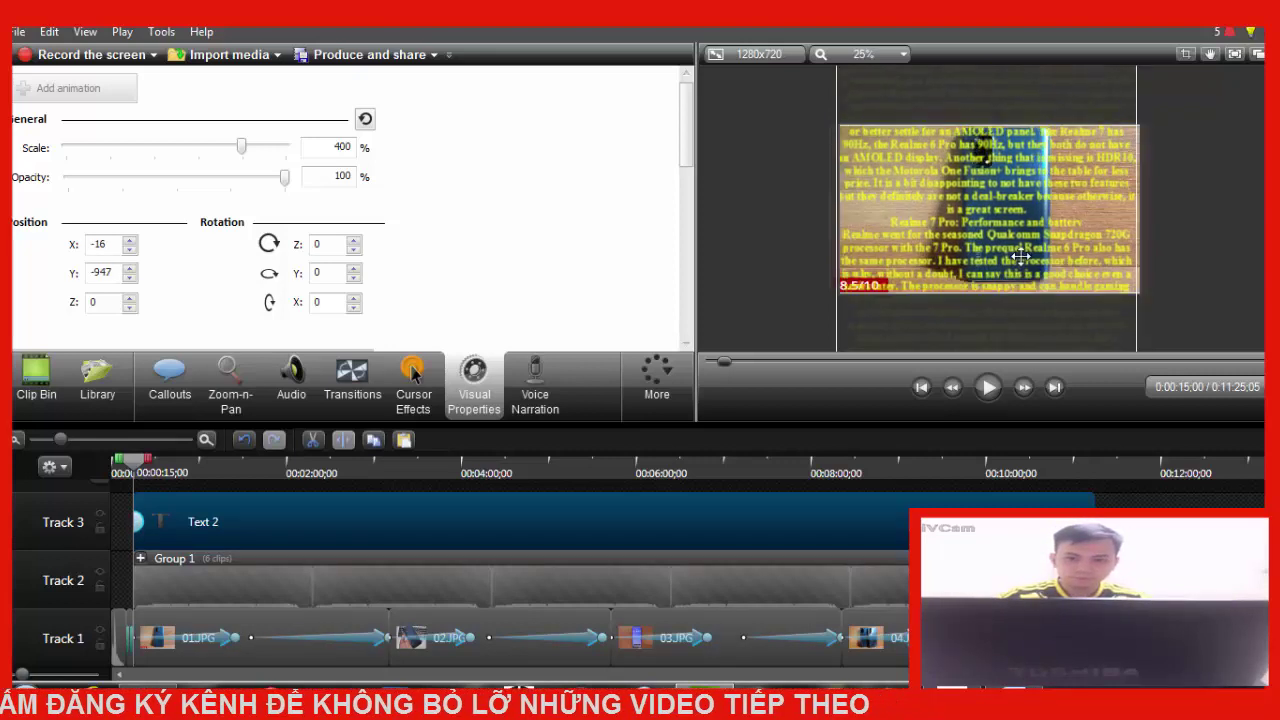
left_click_drag(1030, 350, 1036, 314)
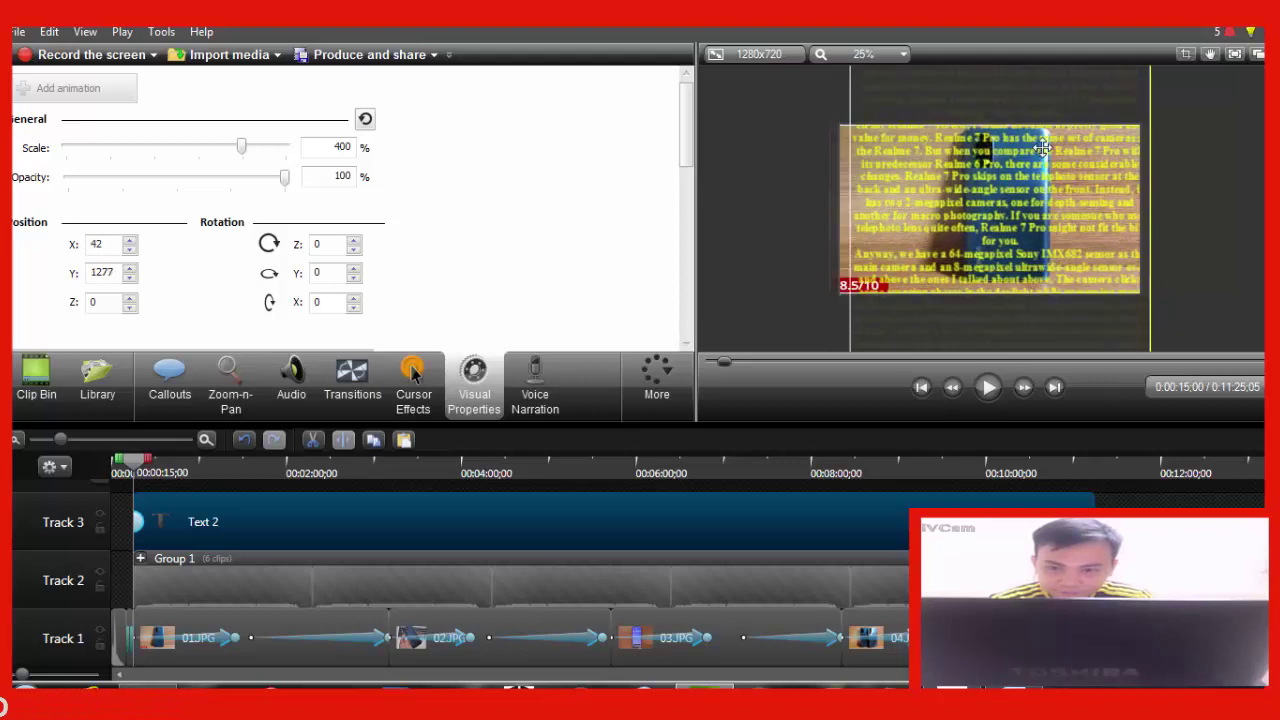
left_click_drag(1039, 137, 1042, 307)
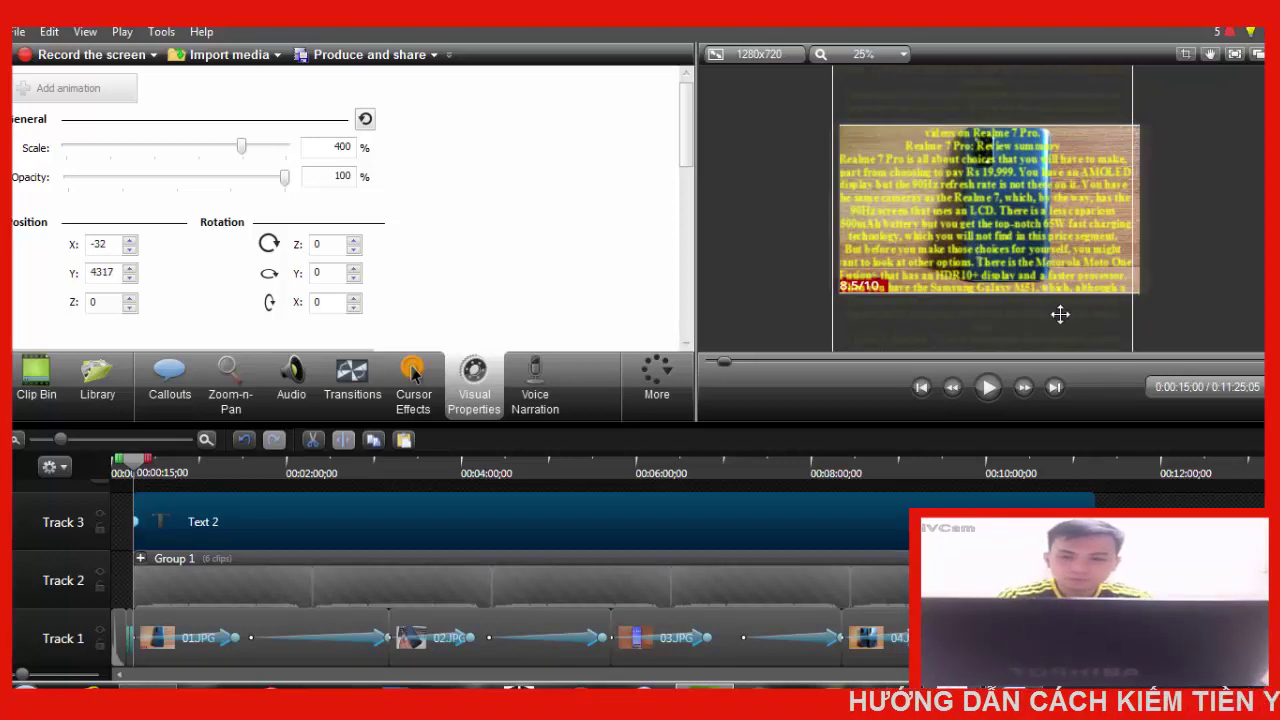
left_click_drag(1060, 314, 1063, 214)
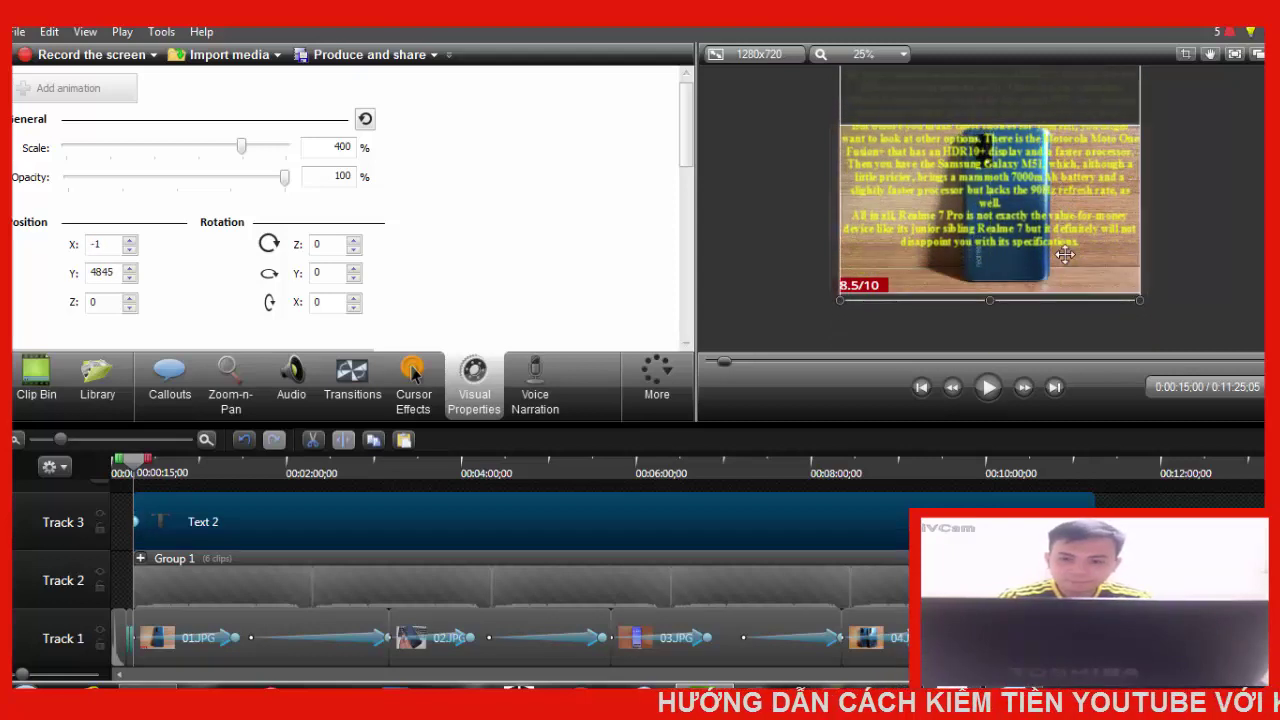
left_click_drag(1040, 256, 1046, 142)
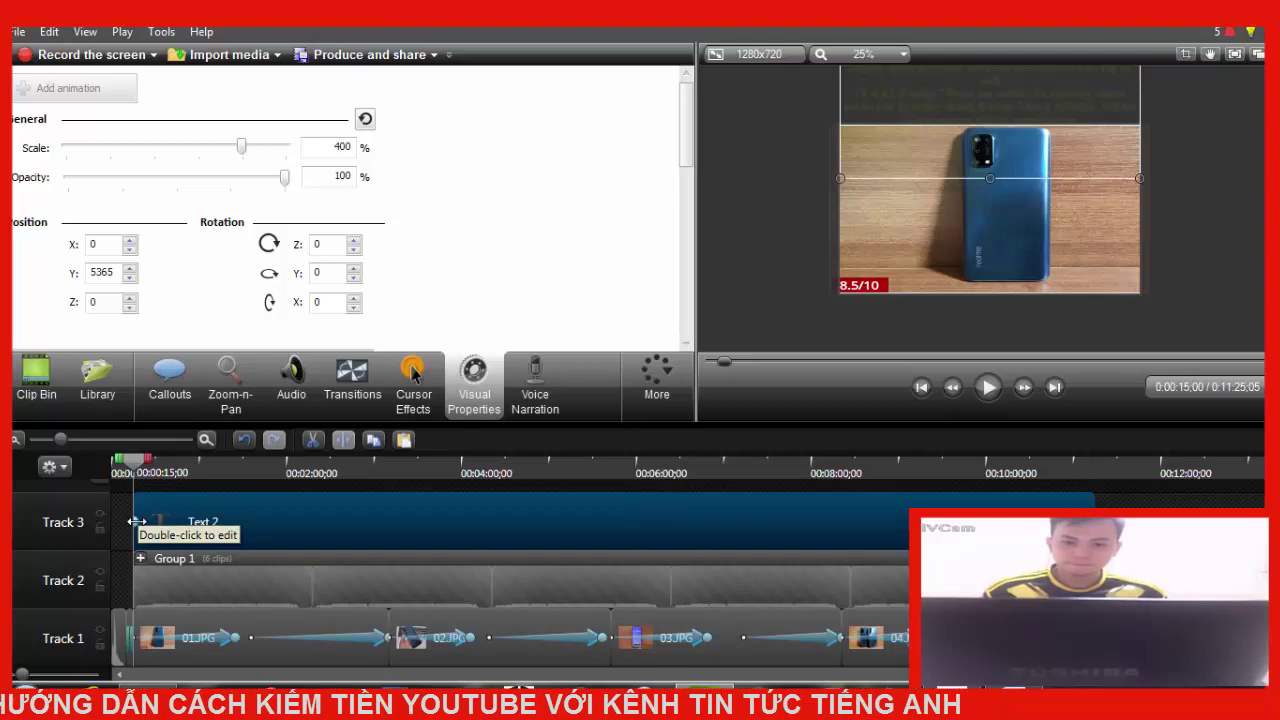
Stretch the animation across the Text 2 clip and preview the scrolling article from 0:00:15;00
left_click_drag(136, 521, 930, 521)
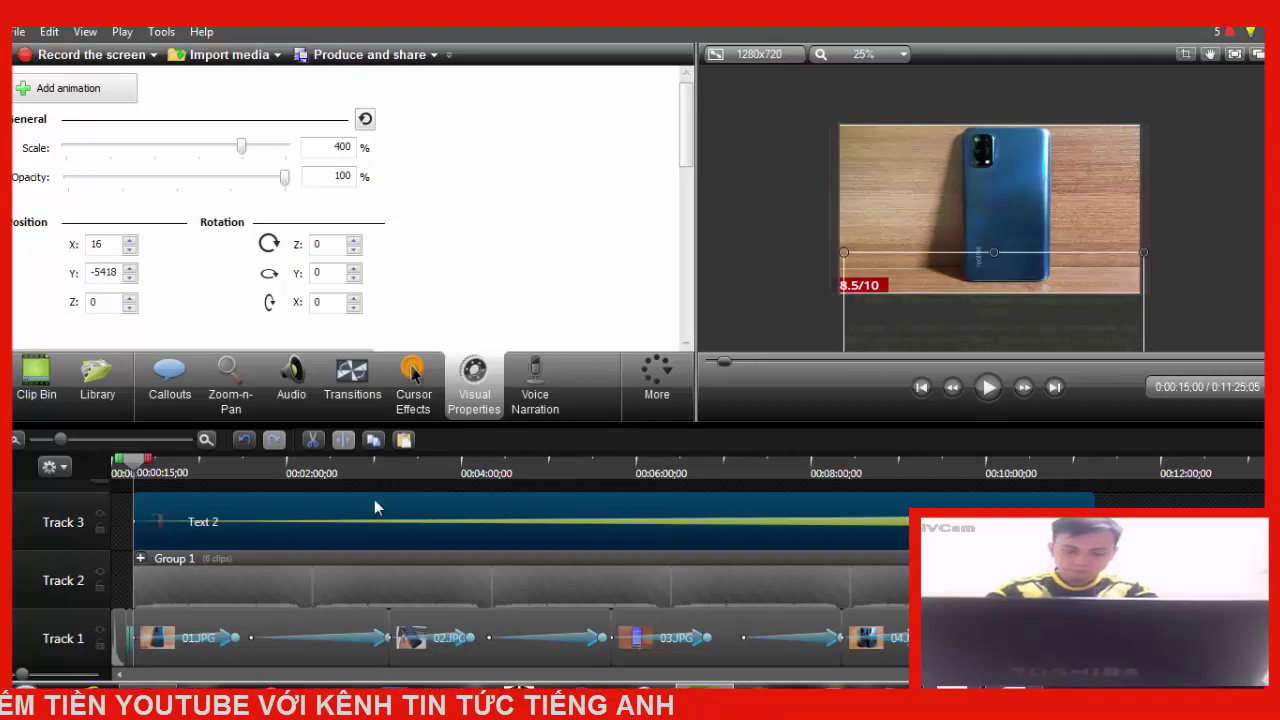
mouse_move(140, 466)
left_mouse_down()
mouse_move(195, 466)
mouse_move(137, 466)
left_mouse_up()
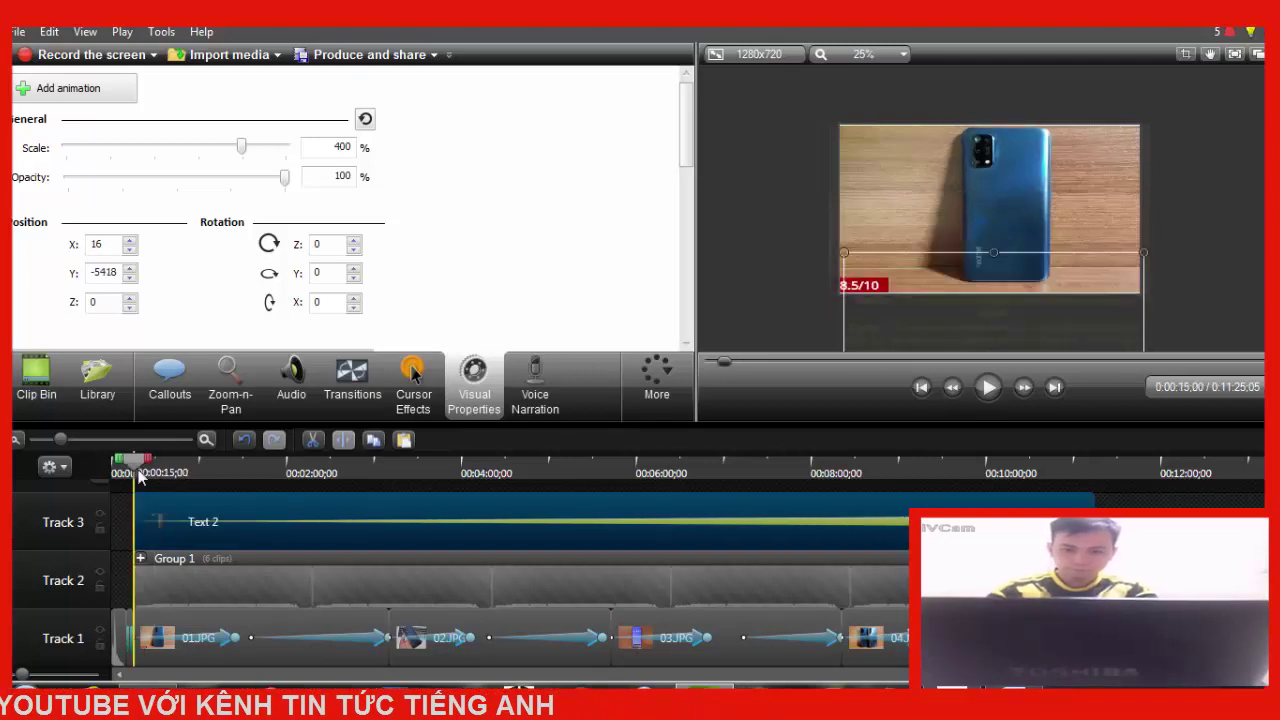
left_click(993, 397)
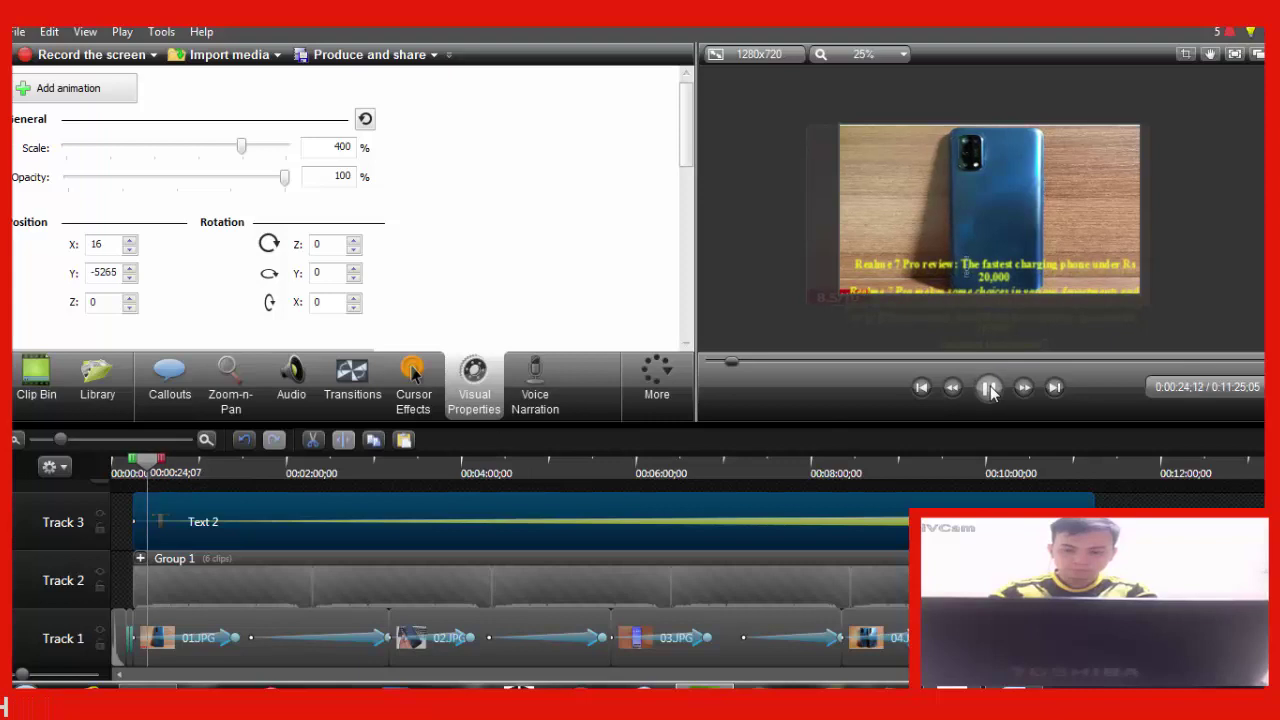
left_click(989, 388)
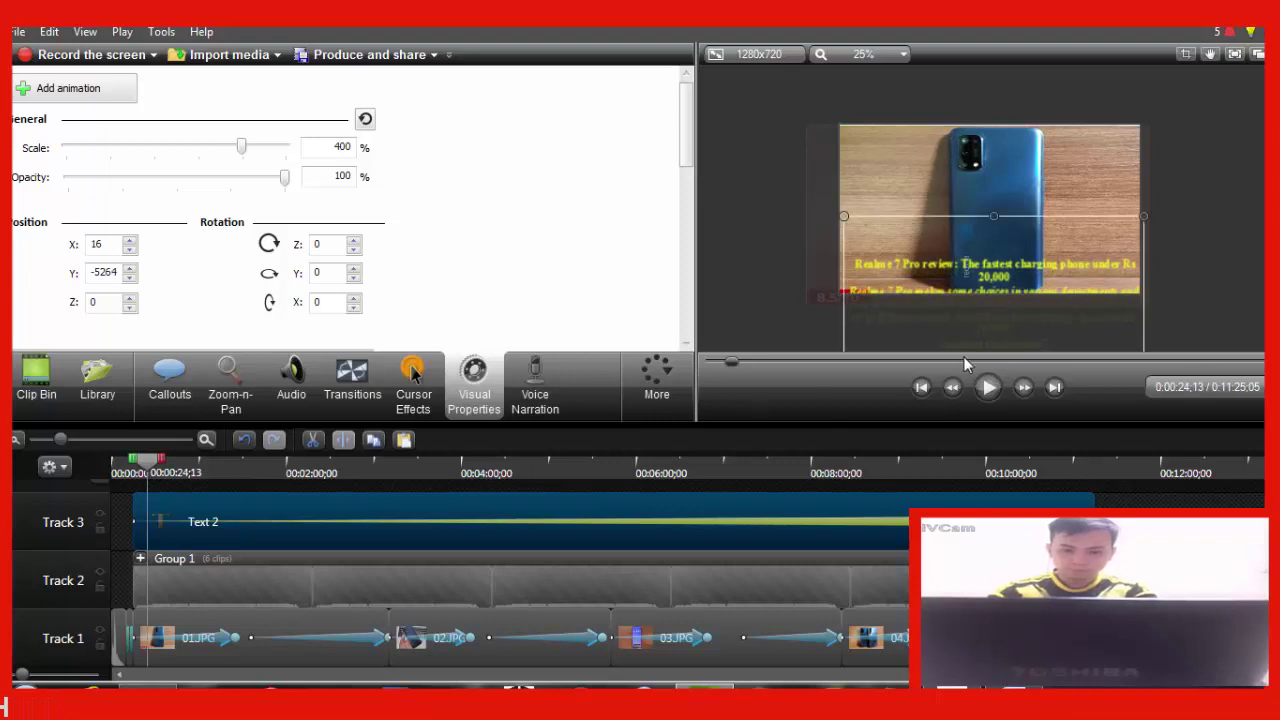
Play the scrolling article, enlarge the preview area, and set its zoom to Shrink to fit
left_click(987, 388)
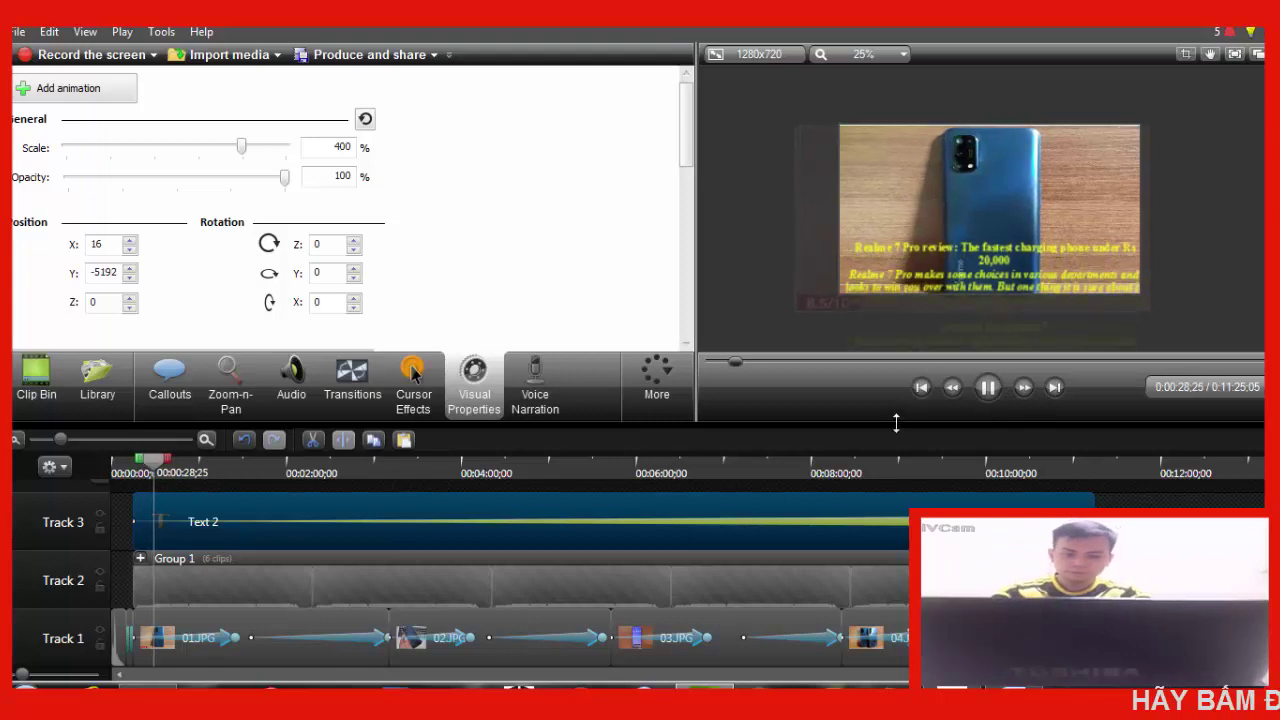
left_click_drag(896, 423, 893, 576)
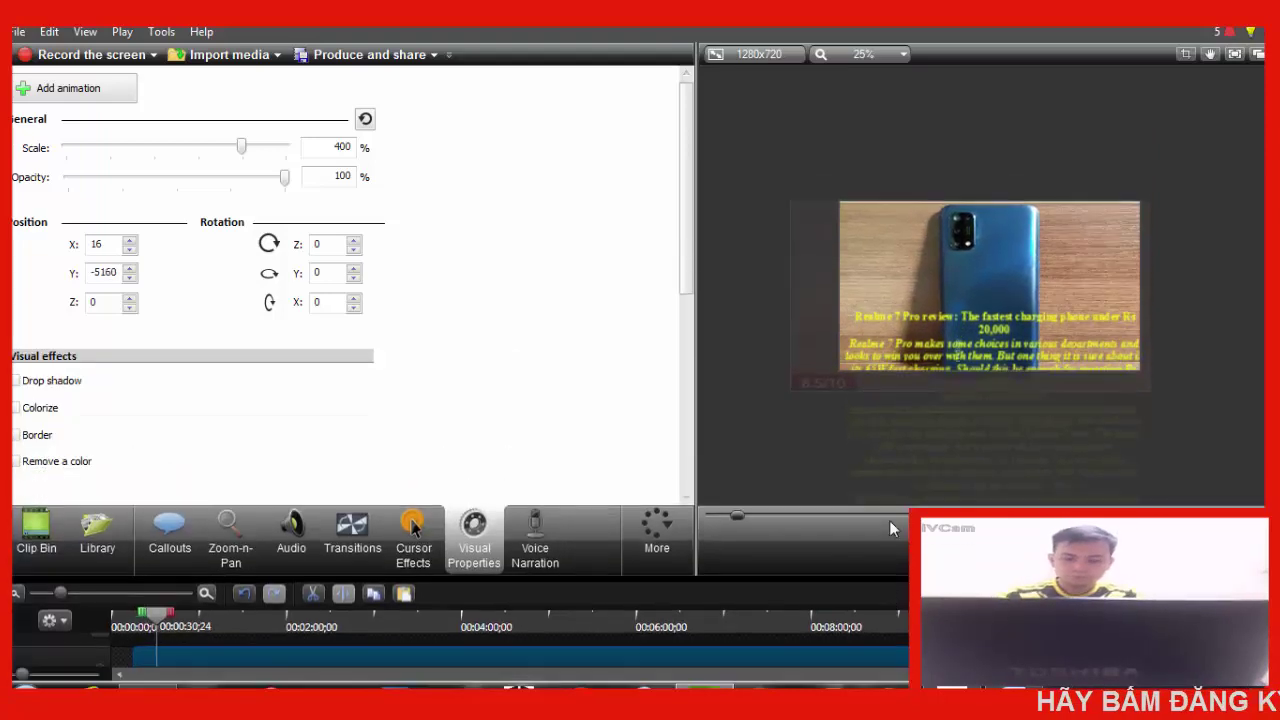
left_click_drag(694, 394, 752, 376)
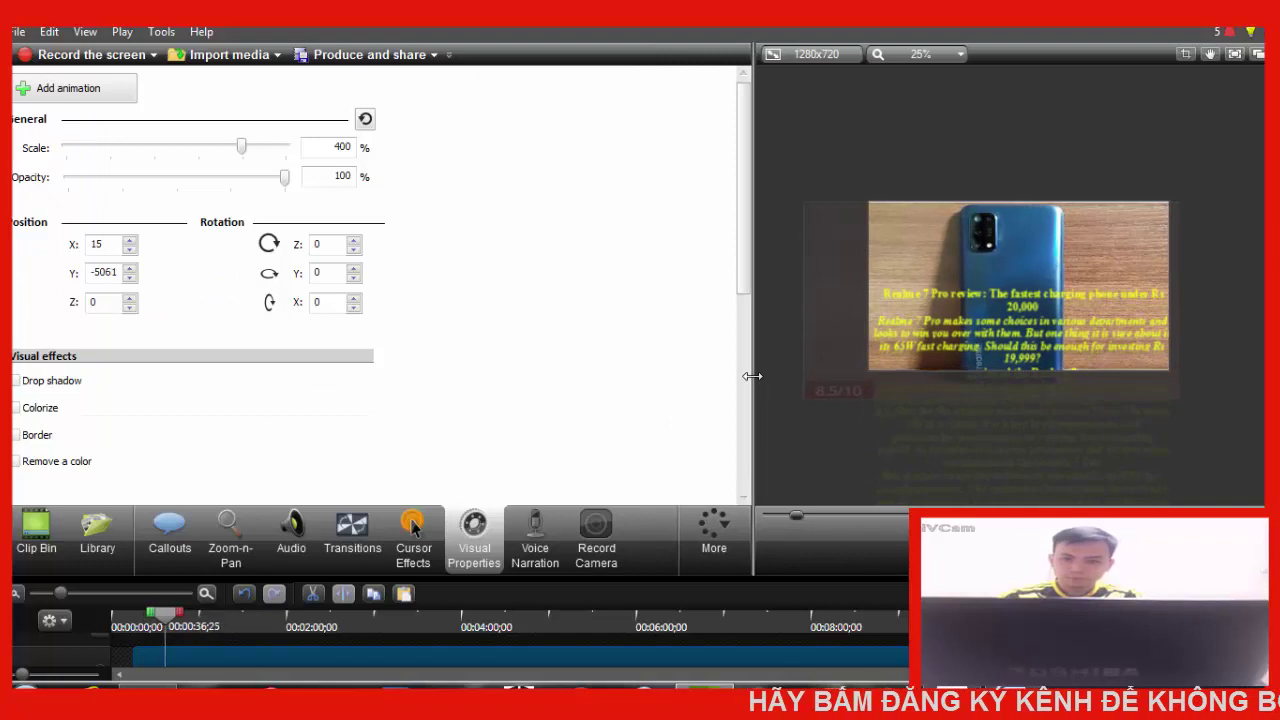
left_click(943, 56)
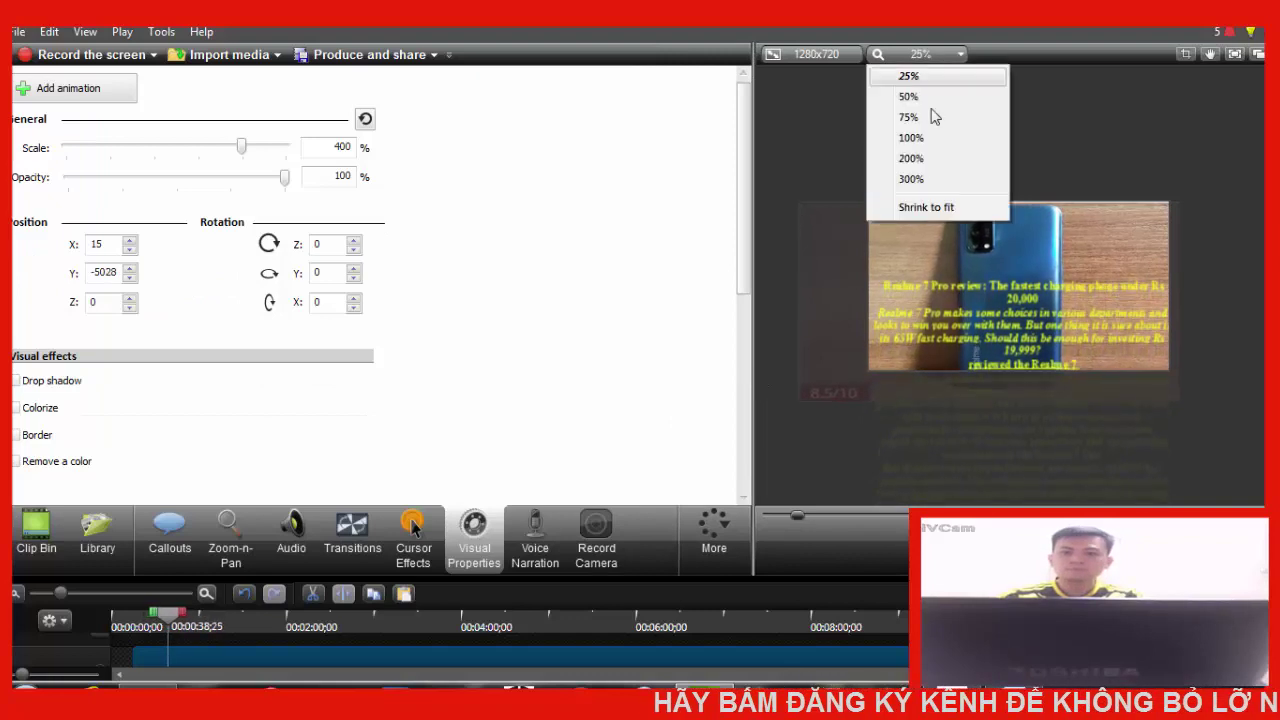
left_click(925, 138)
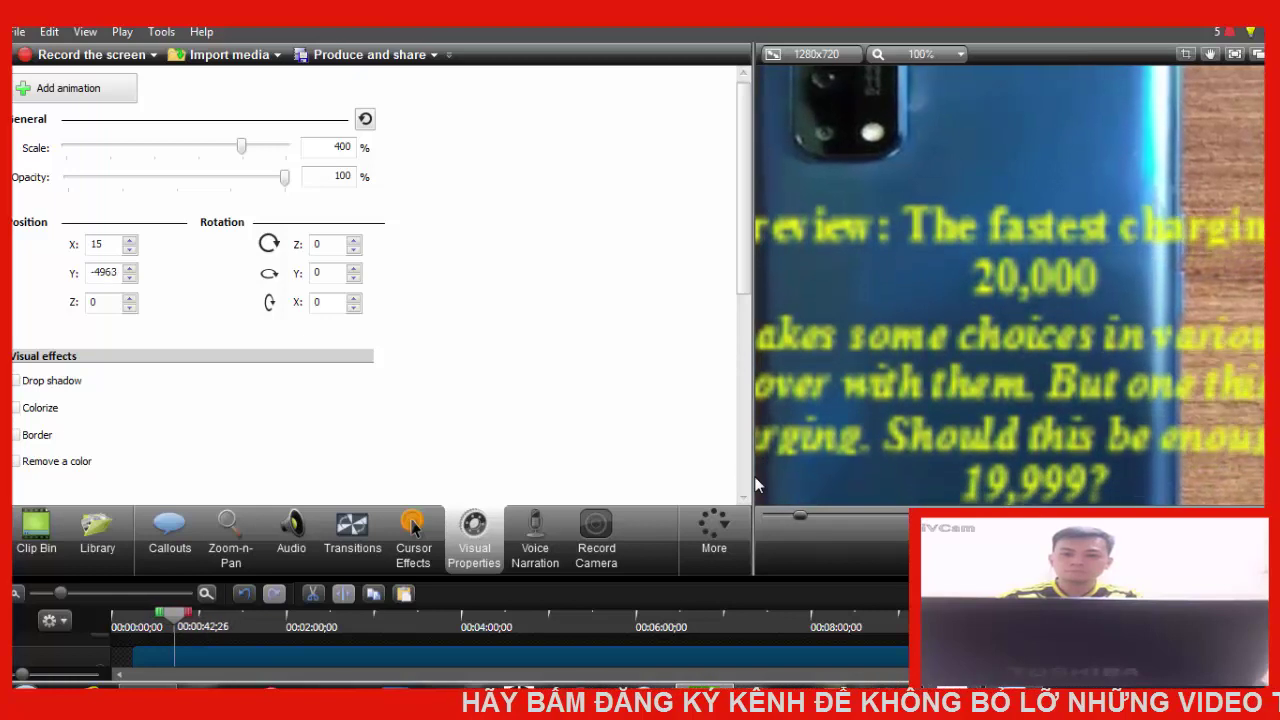
left_click(930, 55)
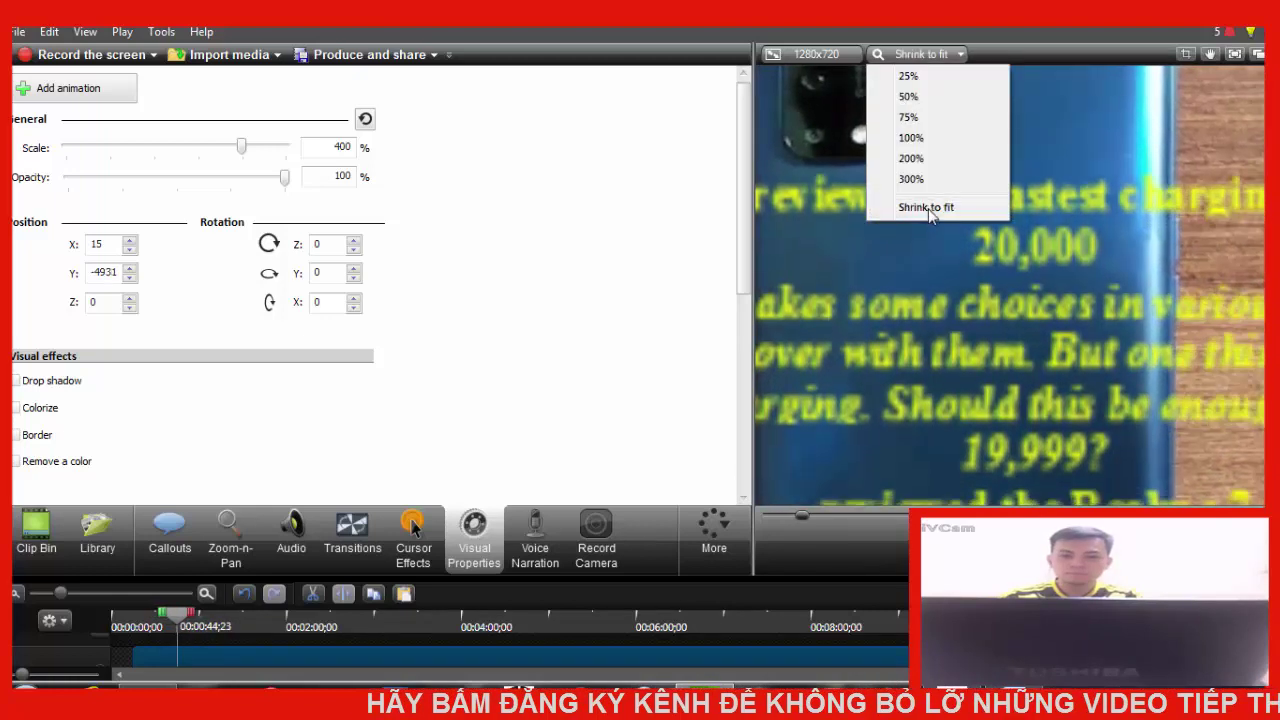
left_click(928, 208)
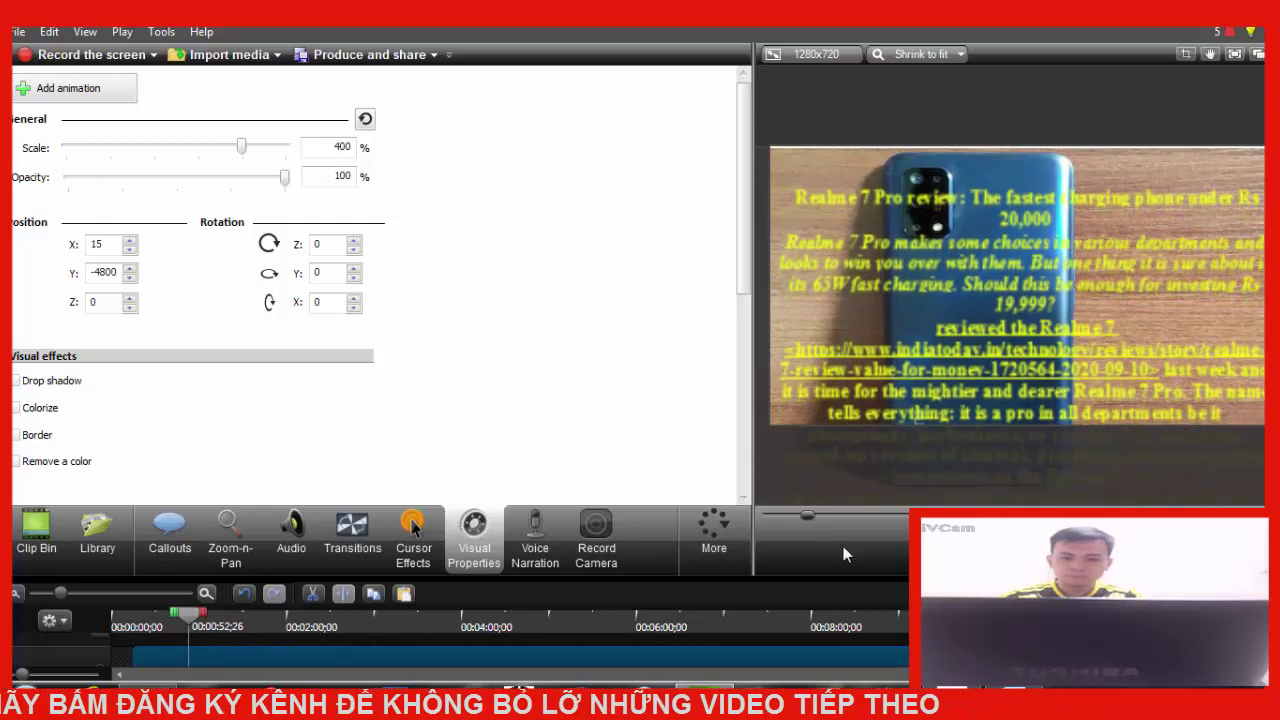
Reopen the Text 2 callout, color the whole article white, and check it over the photo around 0:00:27;07
left_click(228, 665)
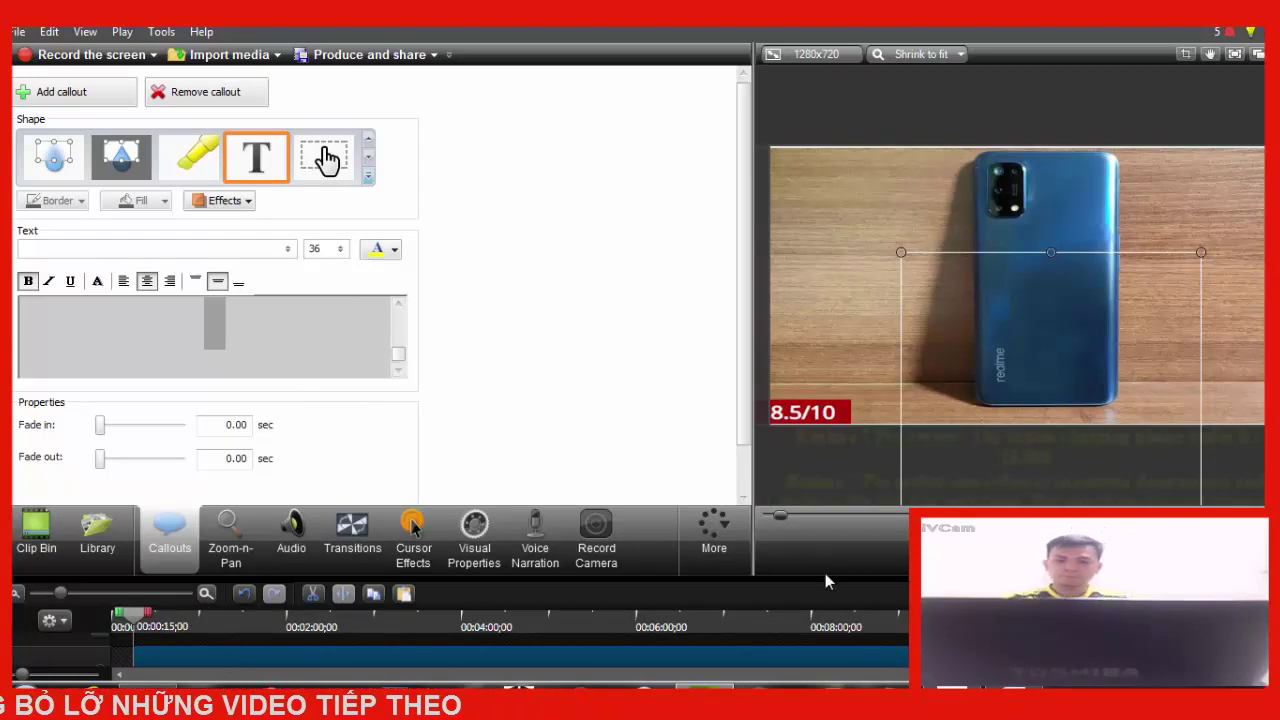
left_click_drag(825, 573, 833, 435)
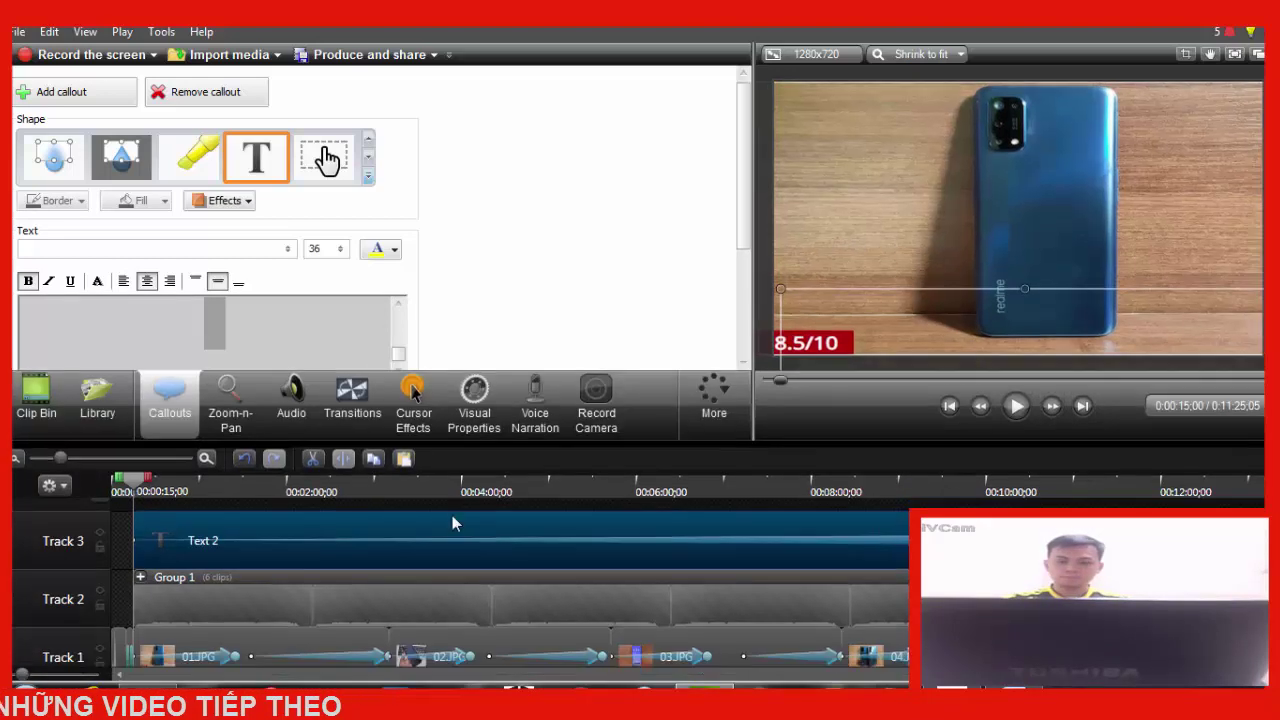
left_click(370, 250)
left_click(378, 250)
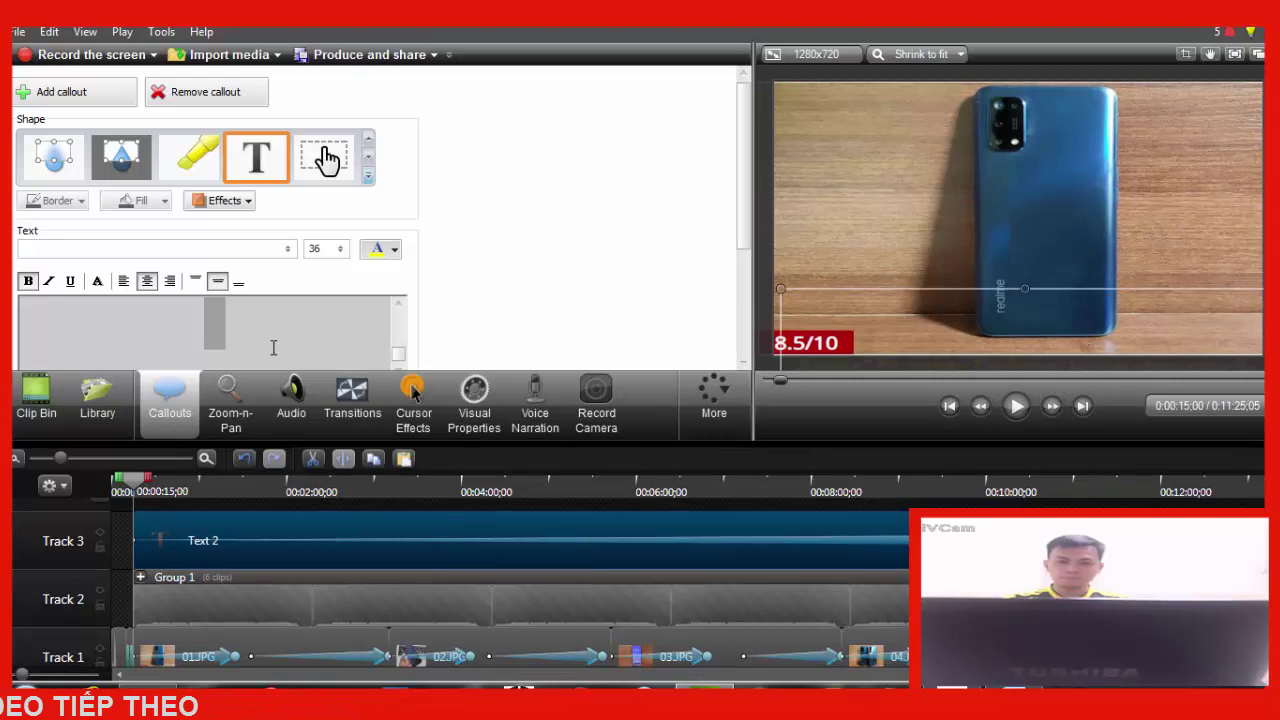
left_click(278, 533)
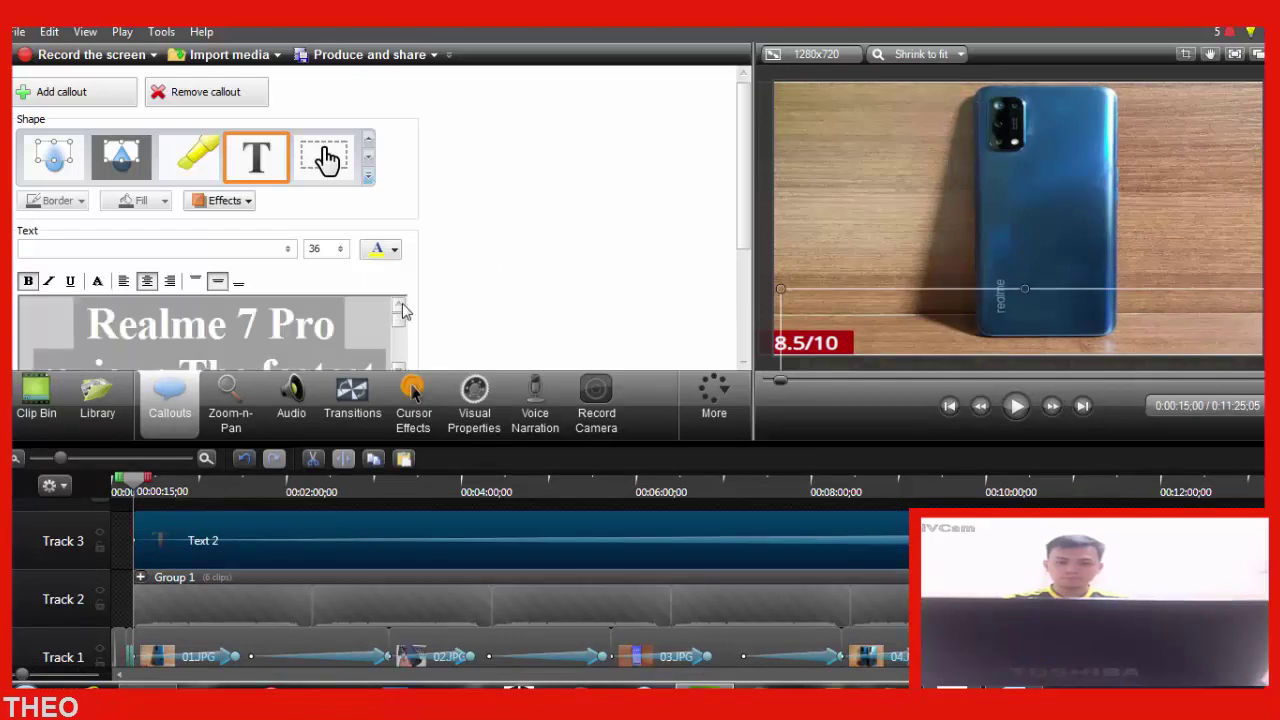
left_click(372, 252)
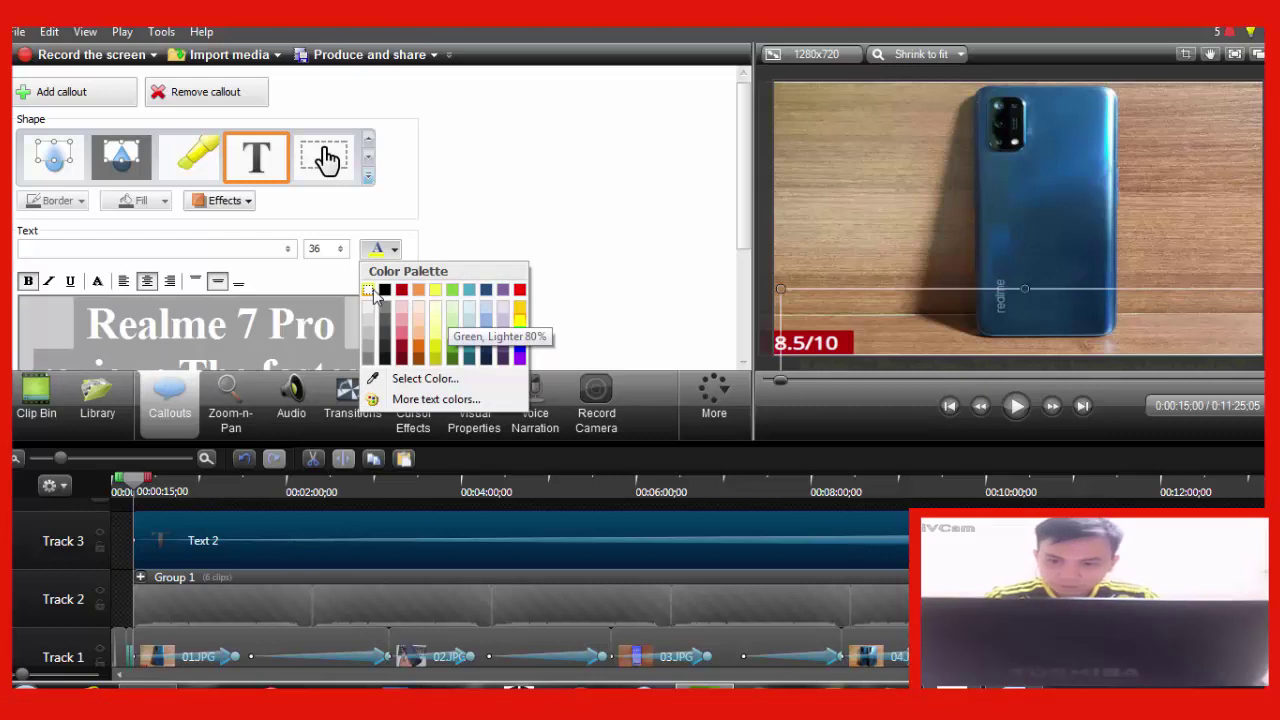
left_click(382, 304)
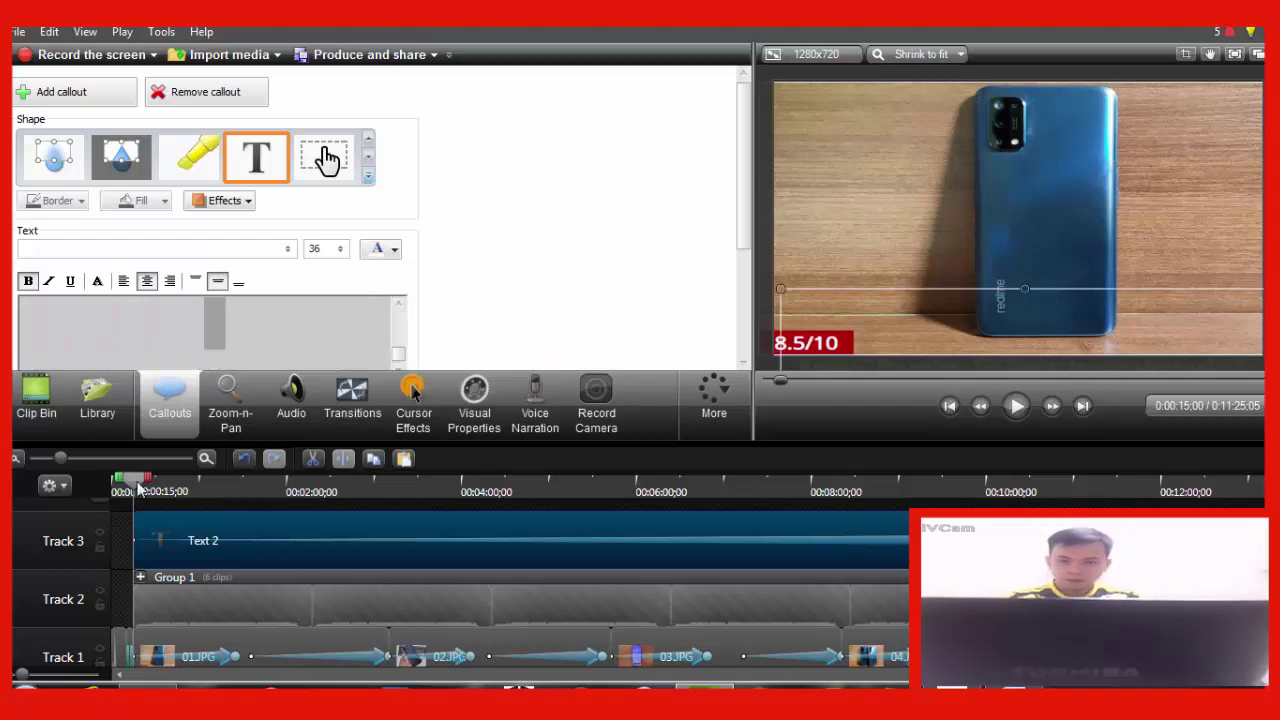
mouse_move(139, 485)
left_mouse_down()
mouse_move(196, 485)
mouse_move(154, 487)
left_mouse_up()
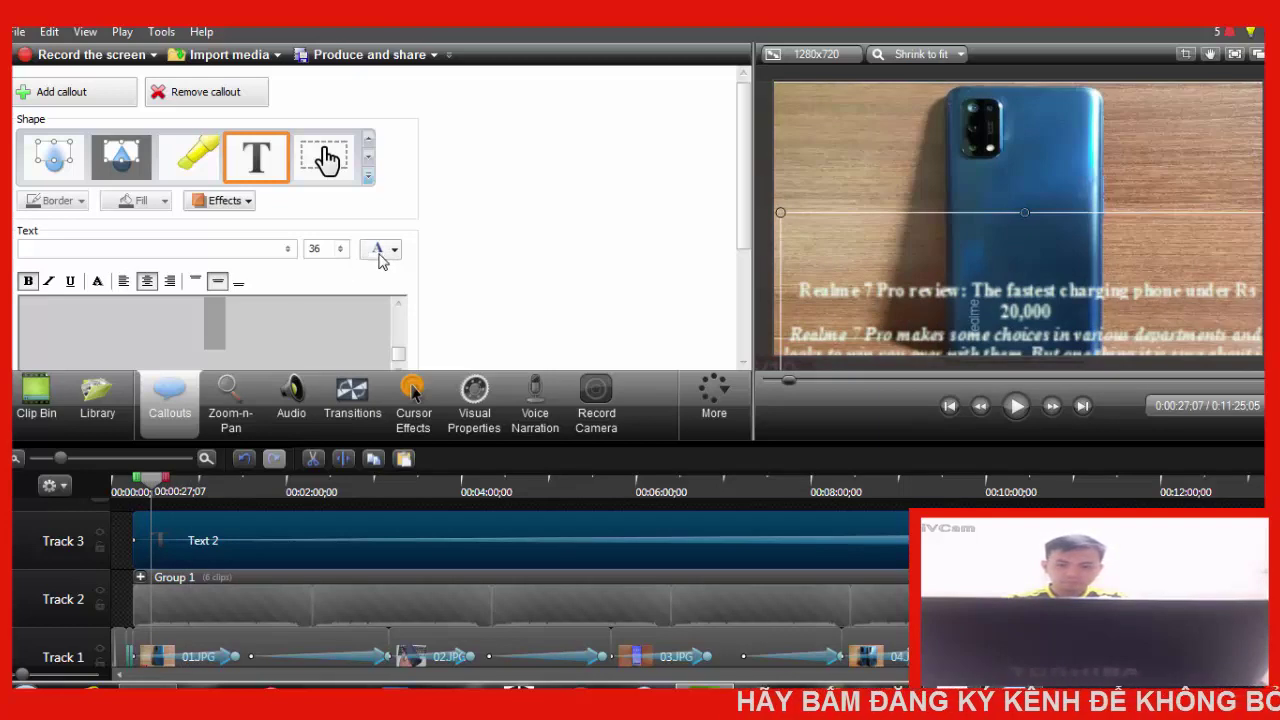
Try to change the font of the Text 2 callout's article to Arial
left_click(187, 533)
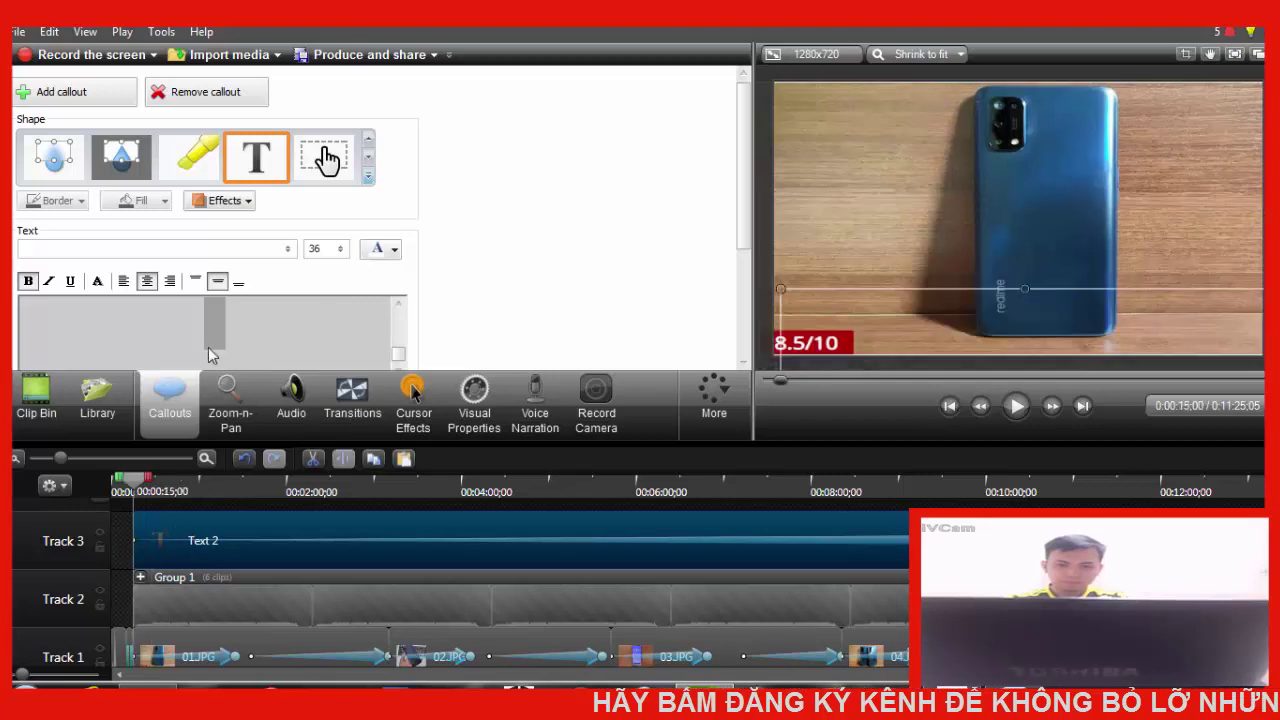
left_click(288, 249)
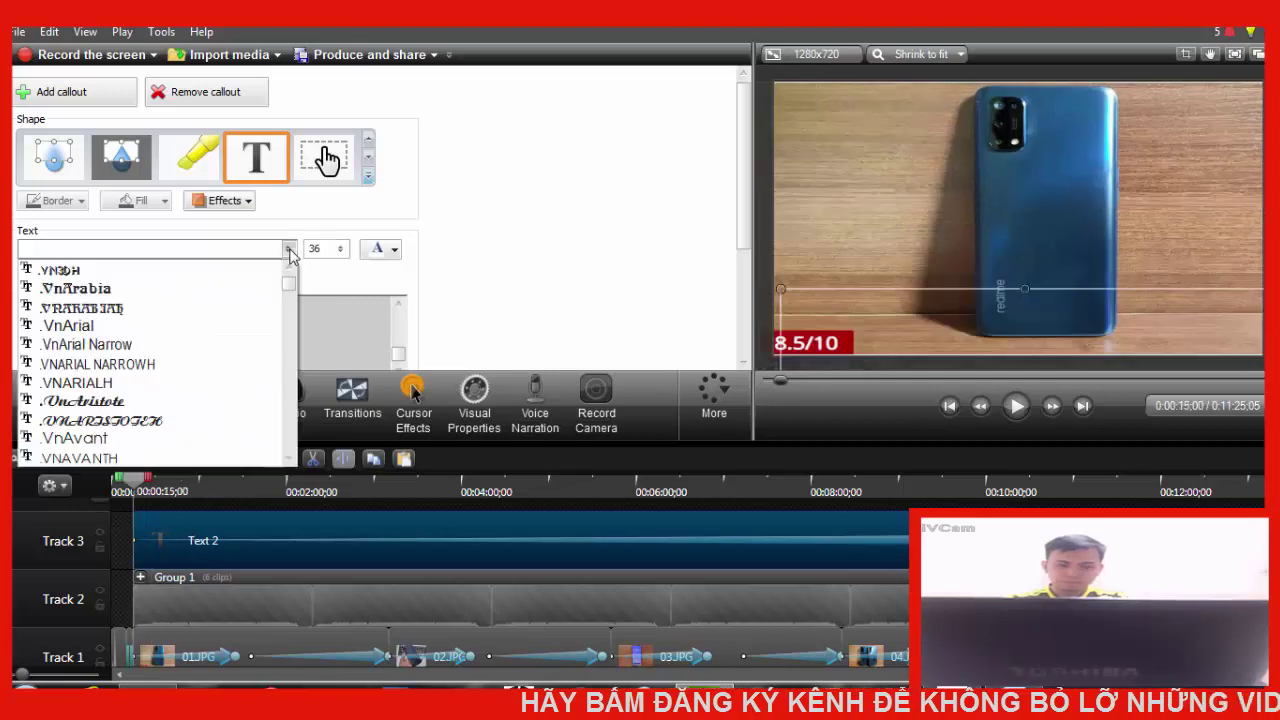
left_click(131, 249)
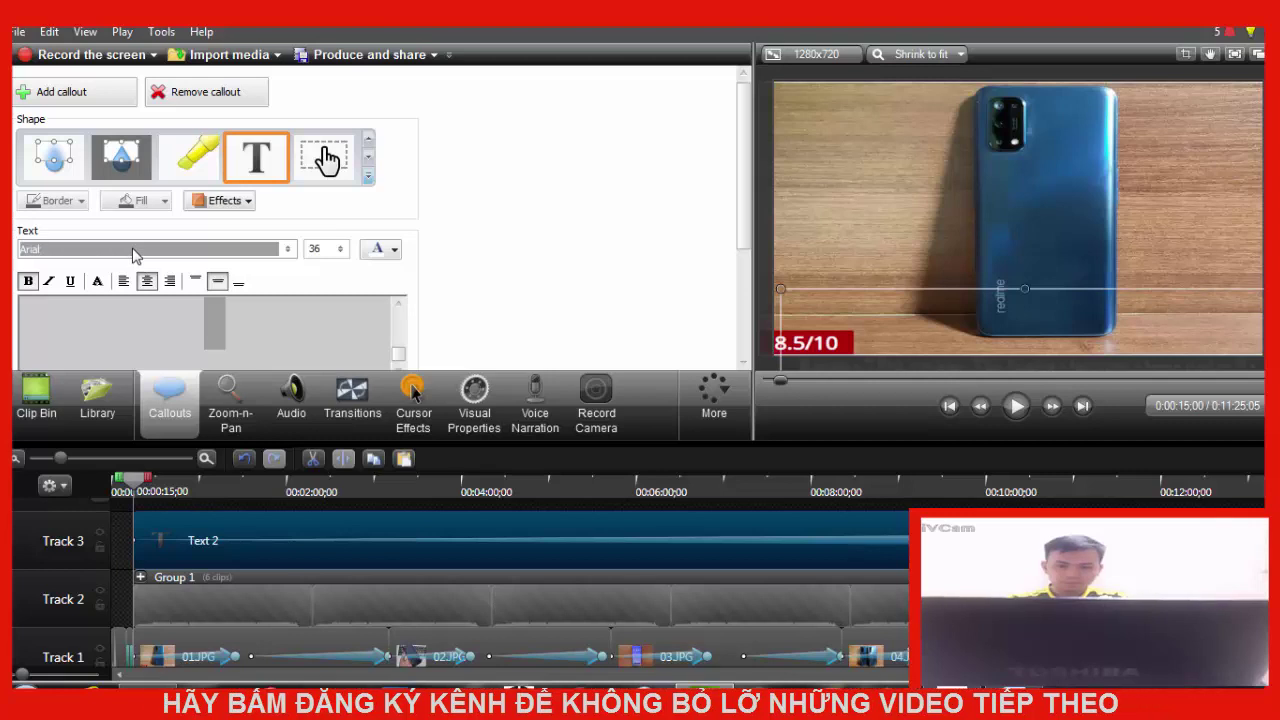
left_click(291, 343)
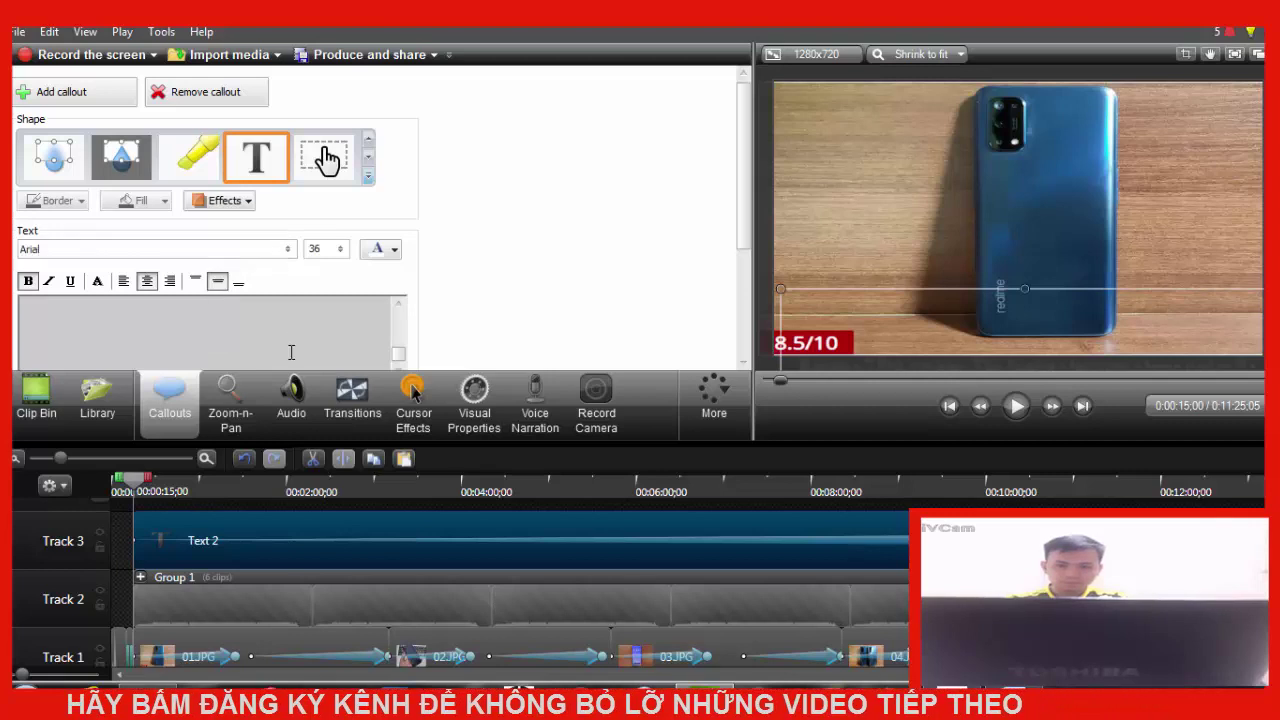
mouse_move(141, 484)
left_mouse_down()
mouse_move(165, 489)
mouse_move(147, 491)
left_mouse_up()
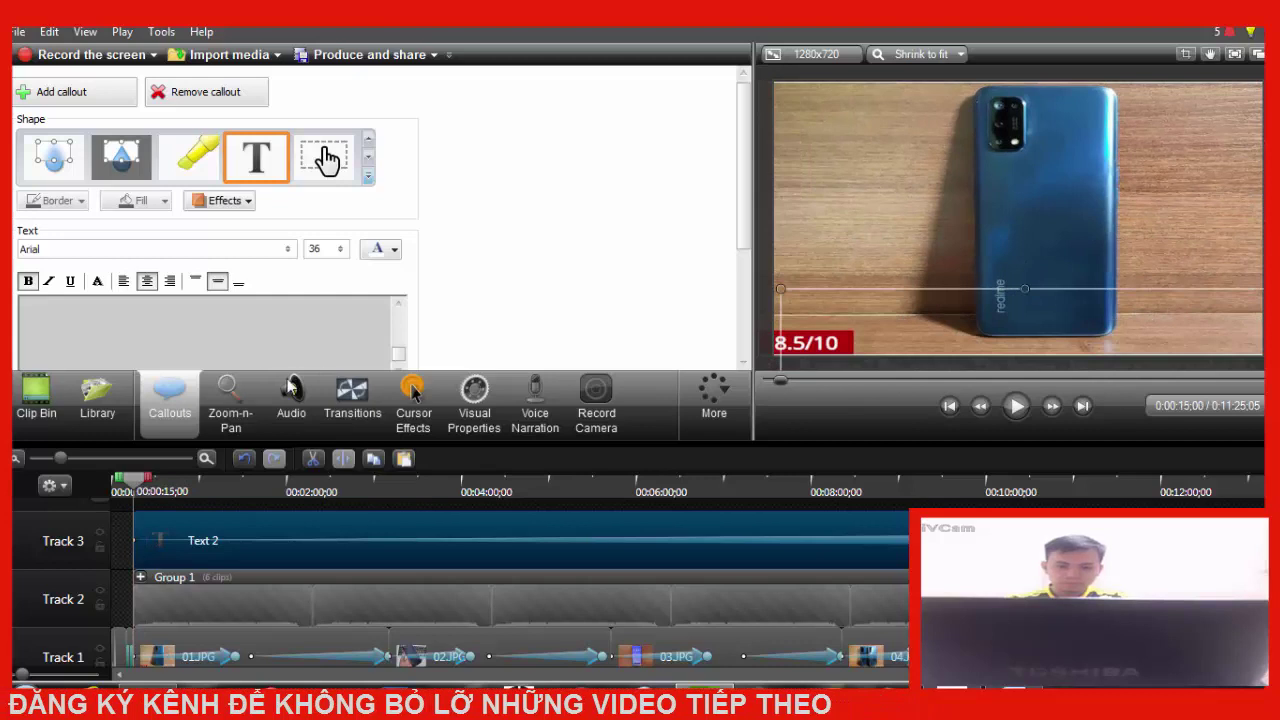
Color the whole Text 2 article black and check its legibility over the photo around 0:00:43;29
left_click(296, 544)
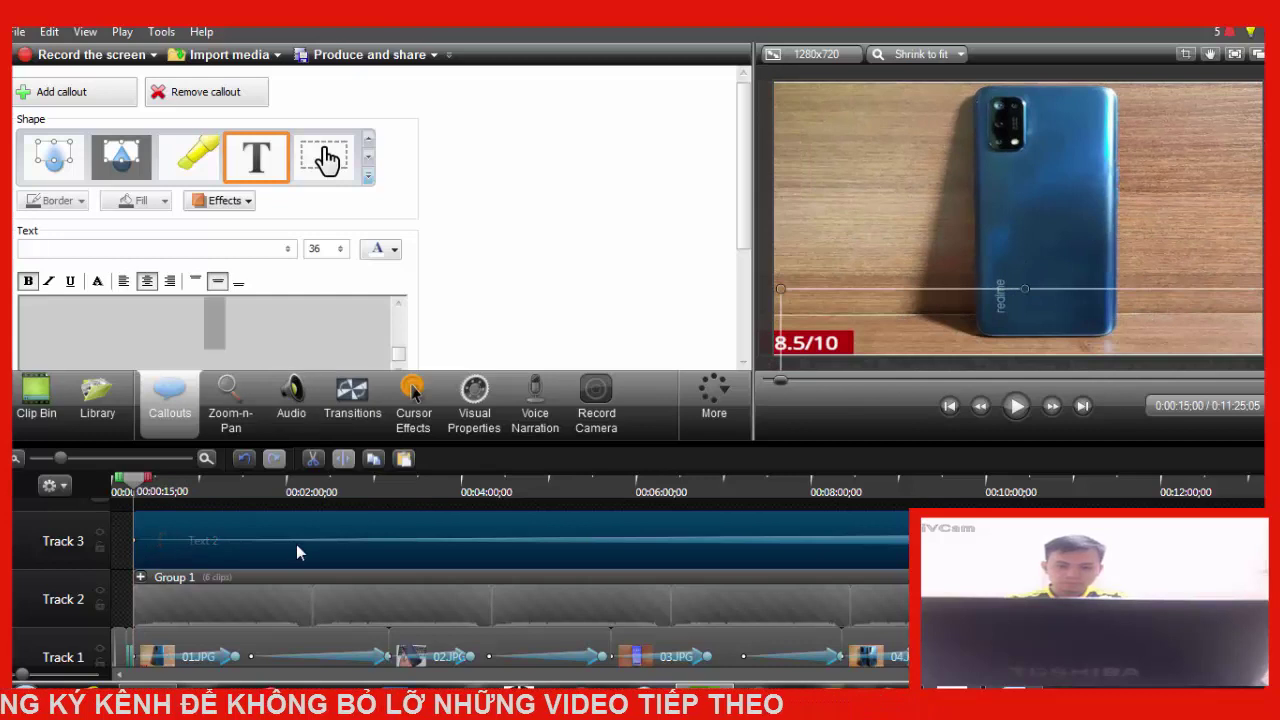
left_click(382, 252)
left_click(386, 291)
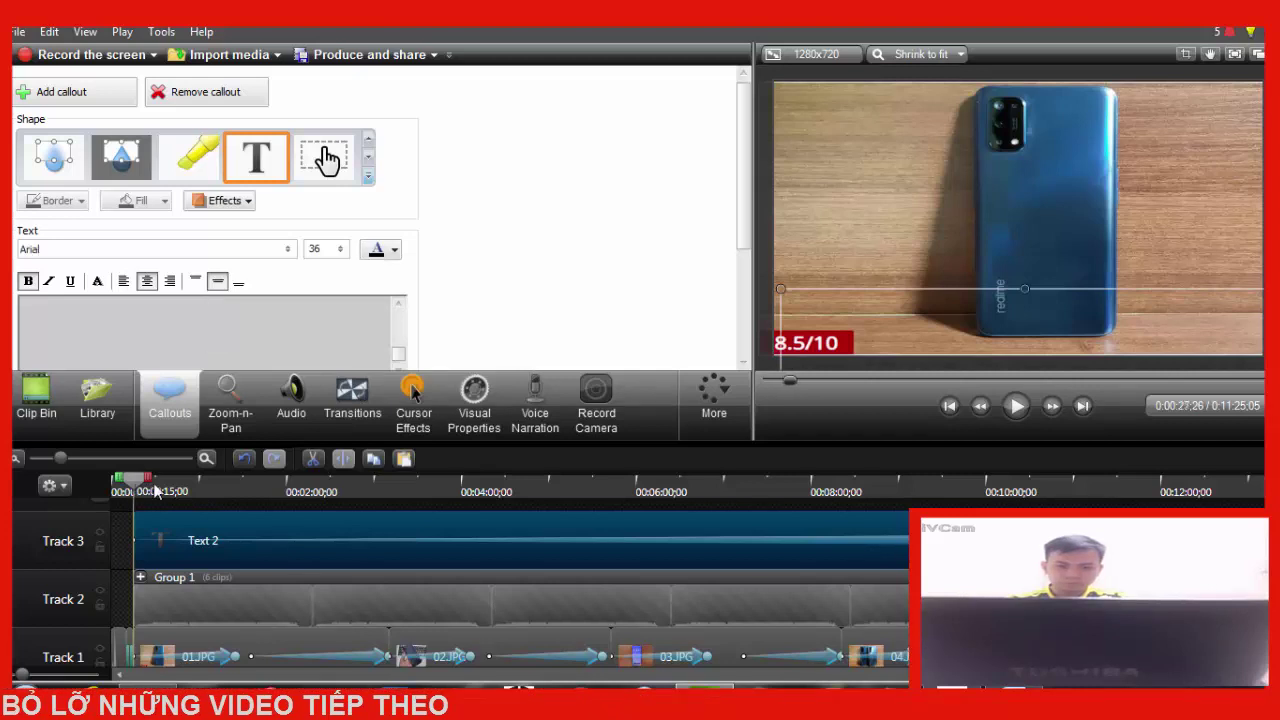
mouse_move(155, 491)
left_mouse_down()
mouse_move(384, 476)
mouse_move(176, 478)
left_mouse_up()
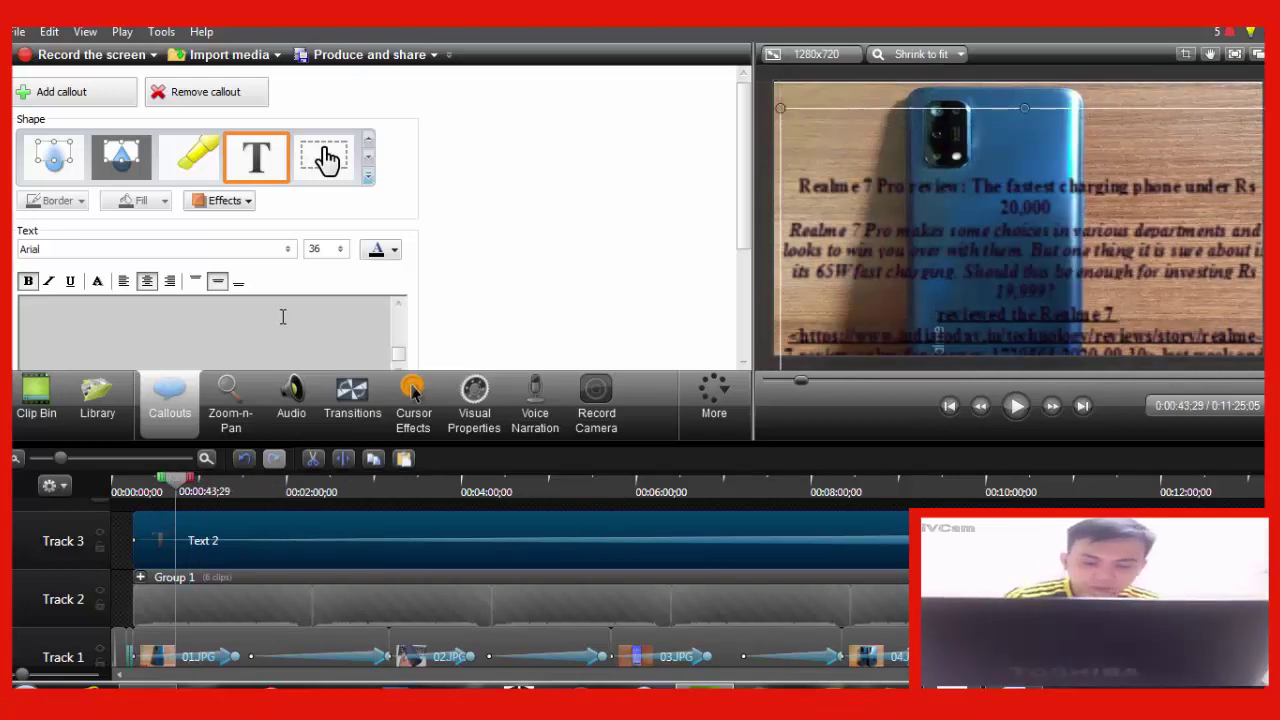
Turn off bold for the whole Text 2 article, color it white, and check it around 0:00:49;22
left_click(300, 525)
left_click(380, 250)
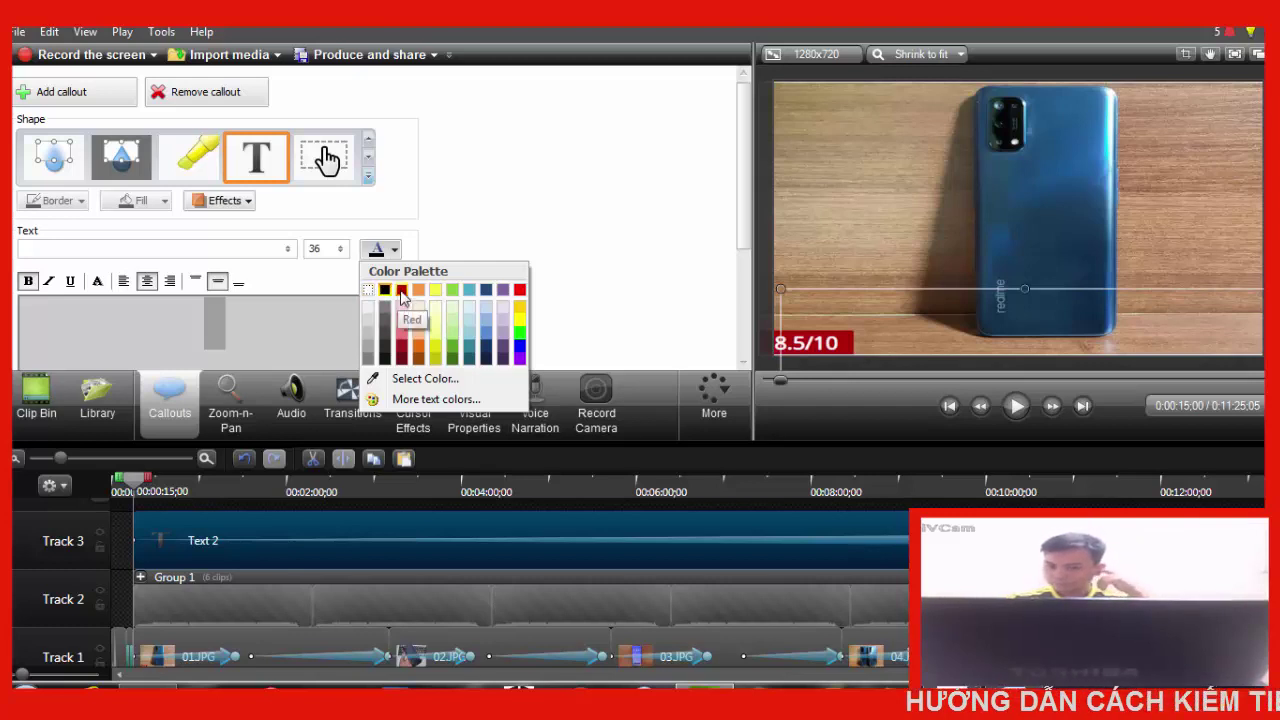
left_click(382, 291)
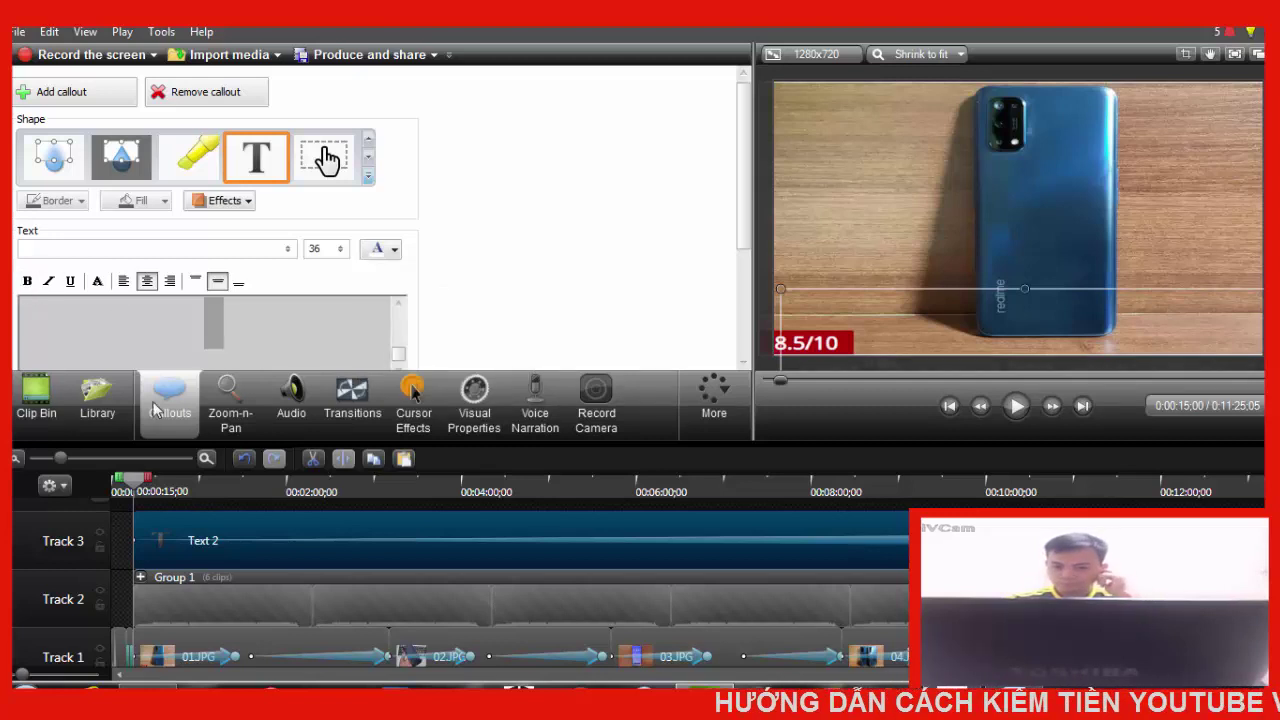
left_click_drag(137, 482, 186, 488)
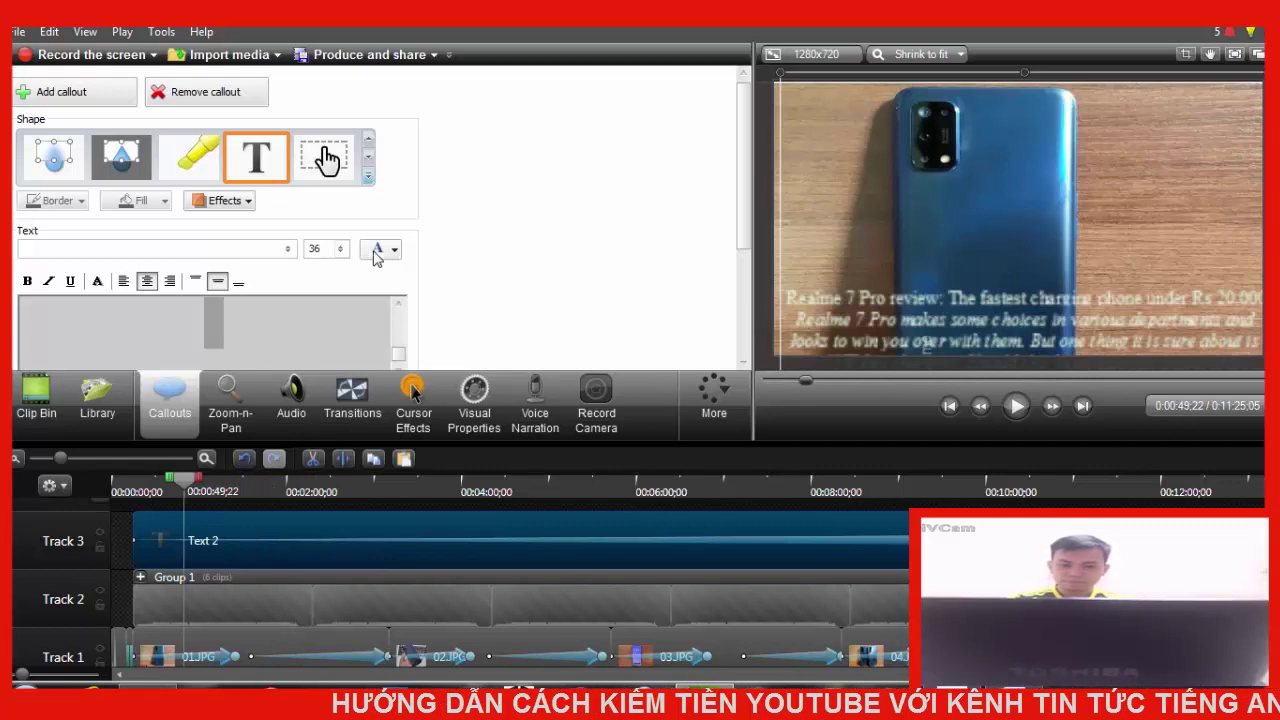
Color the whole Text 2 article red and check it in a widened preview around 0:01:14;25
left_click(273, 527)
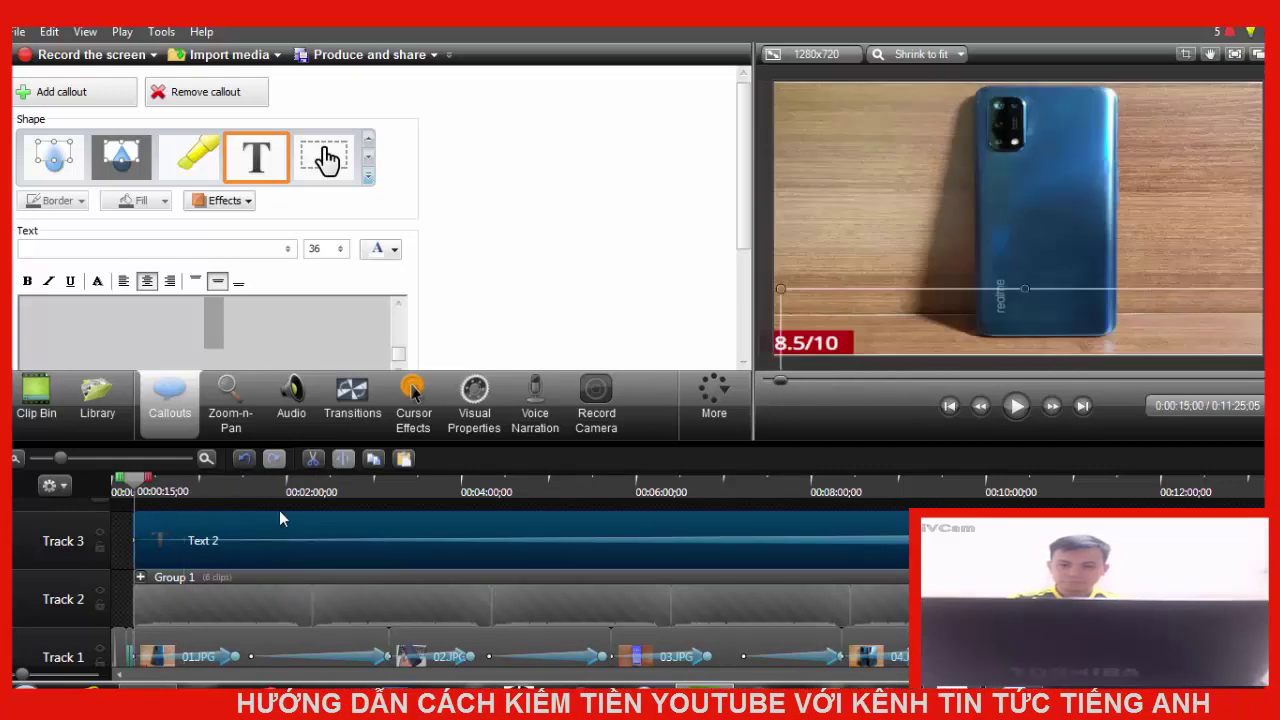
left_click(394, 252)
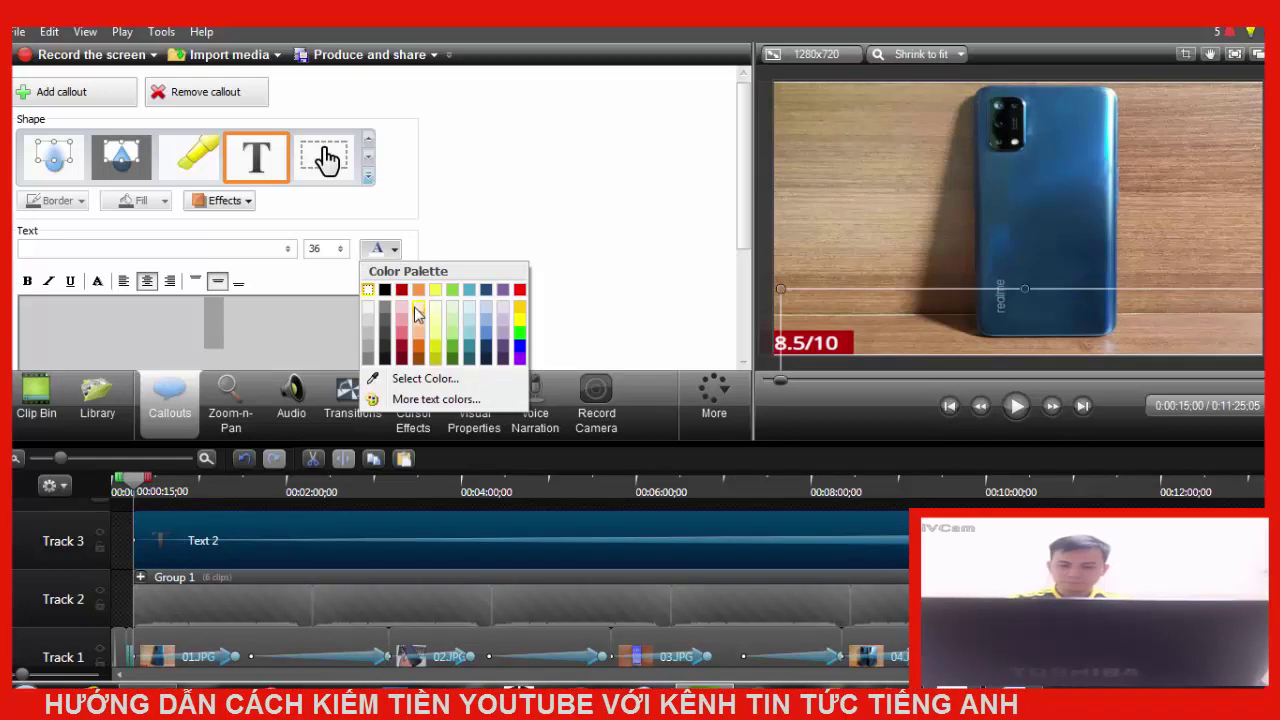
left_click(519, 291)
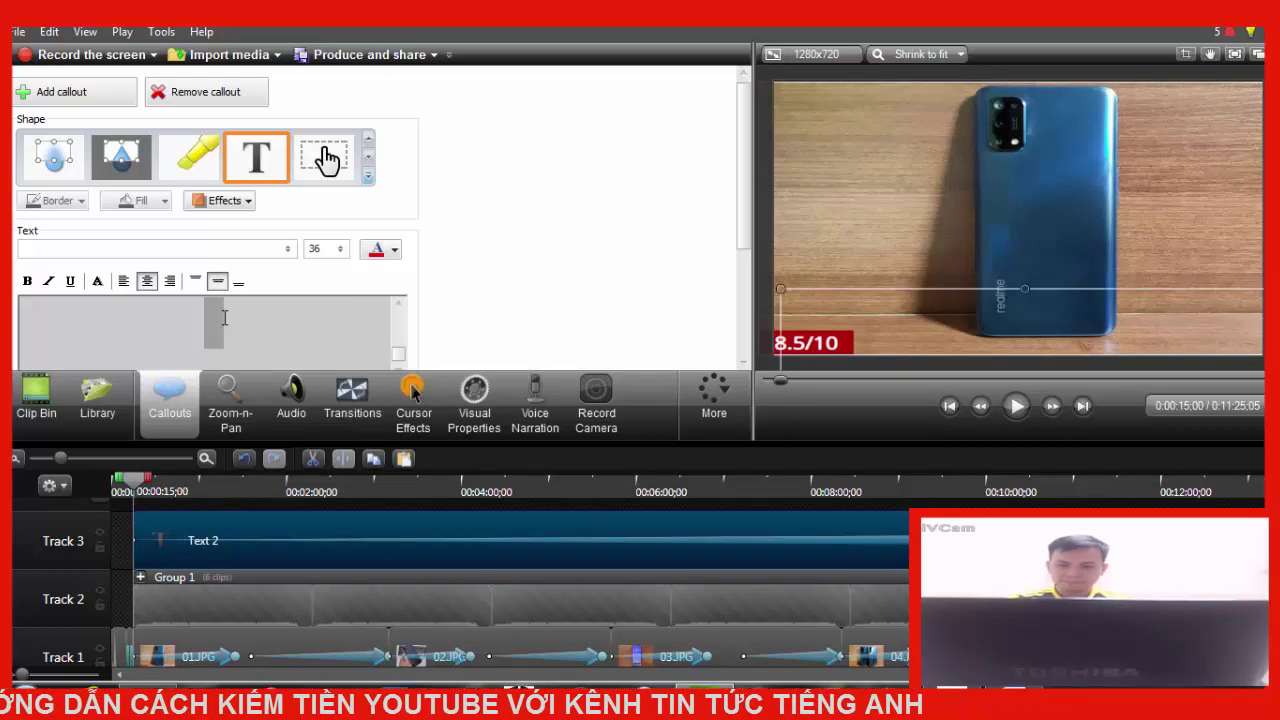
mouse_move(137, 485)
left_mouse_down()
mouse_move(190, 484)
mouse_move(134, 484)
left_mouse_up()
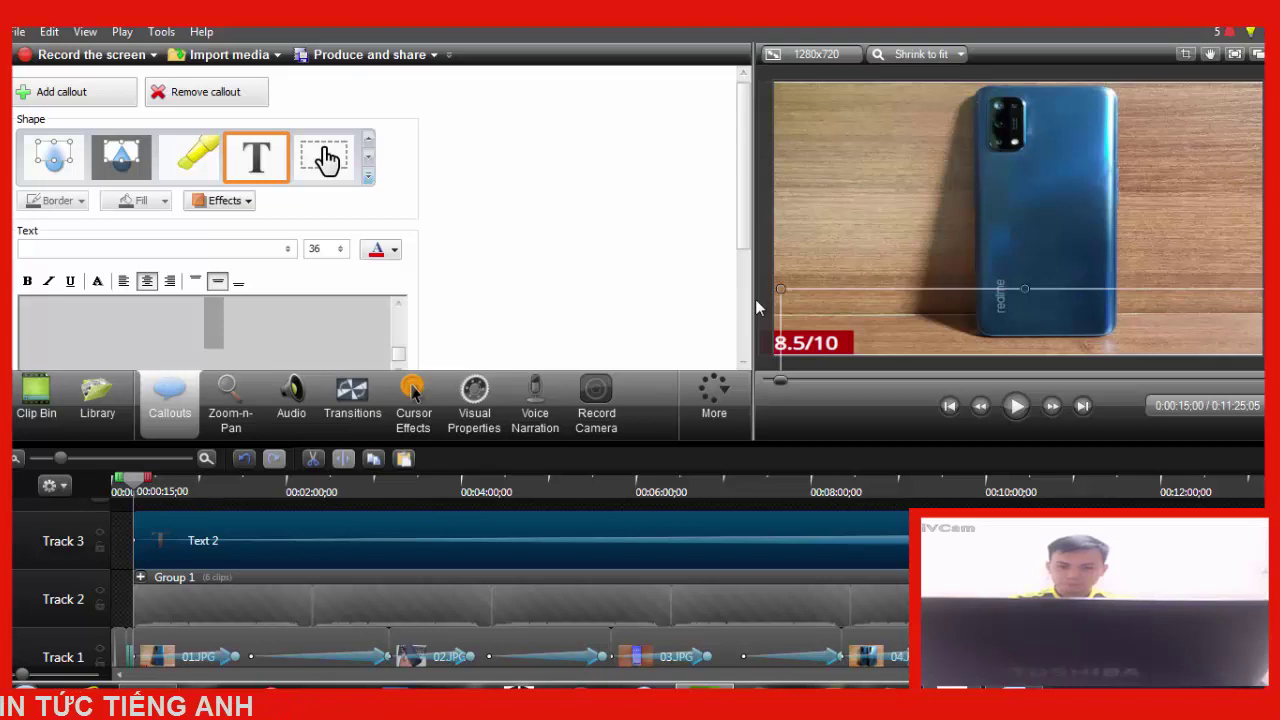
left_click_drag(755, 310, 577, 316)
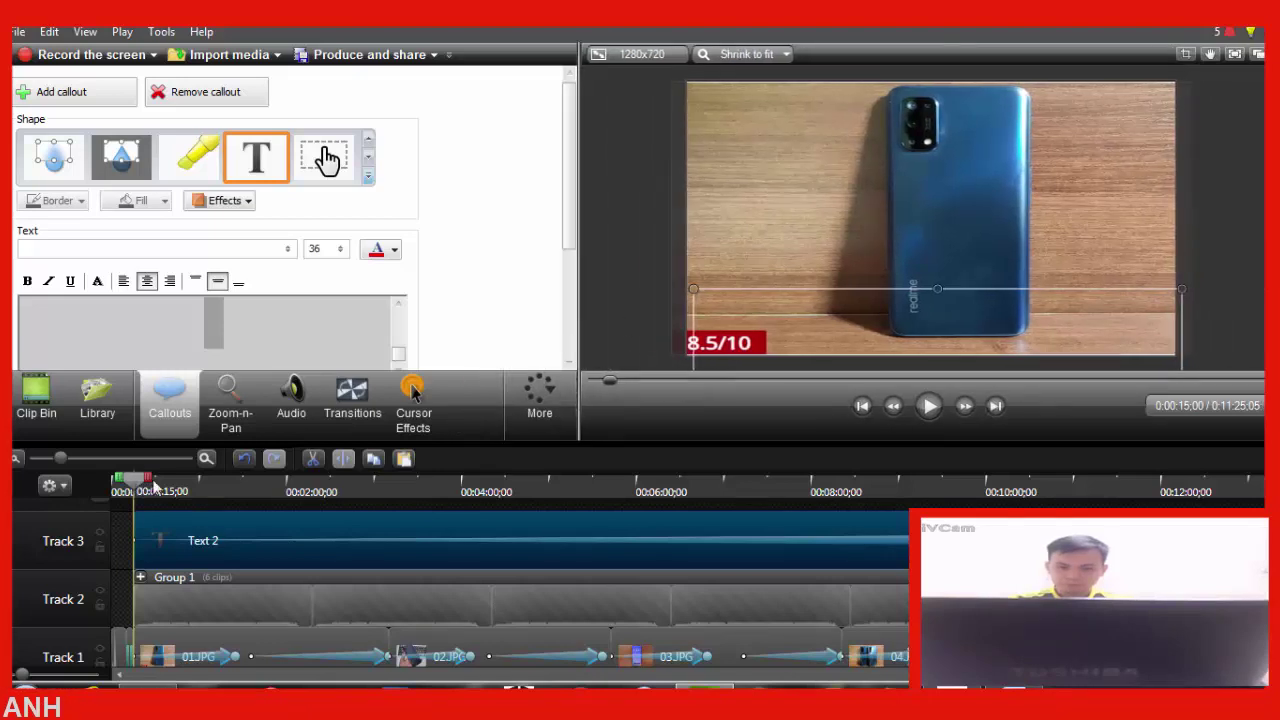
left_click_drag(153, 486, 221, 487)
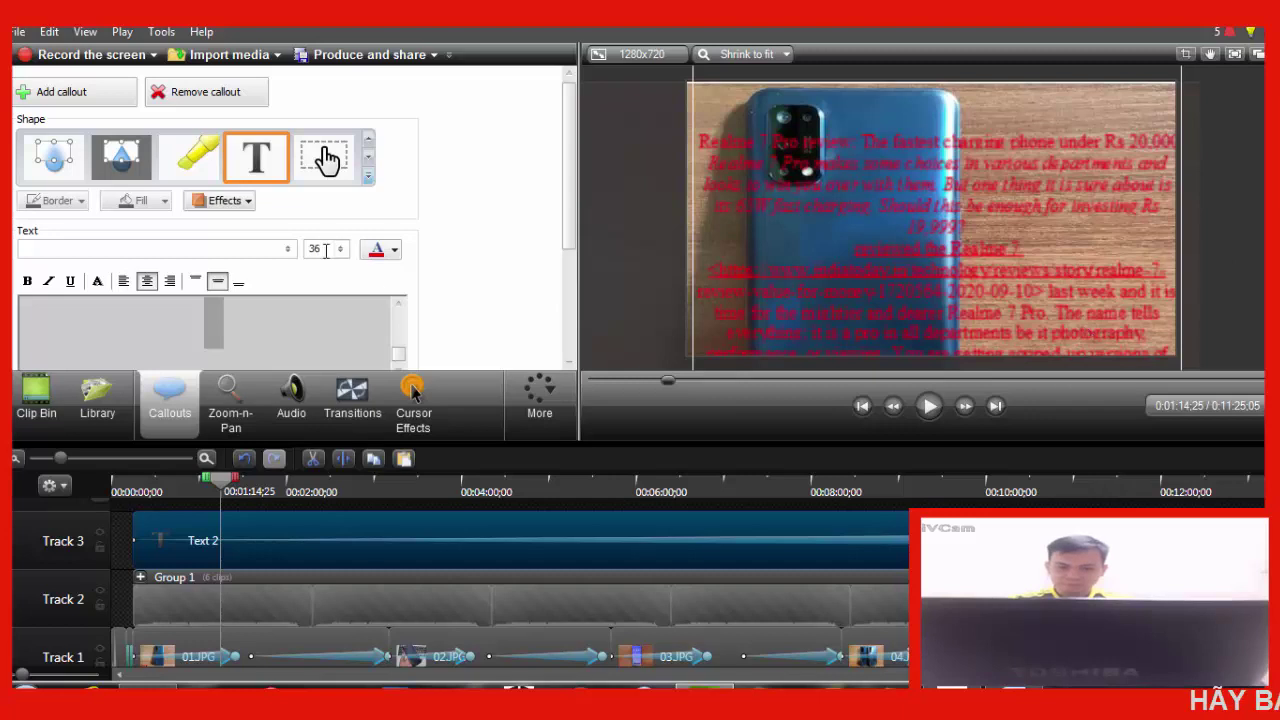
Color the article text white, set its font size to 20, and check the callout around 0:00:45;07
left_click(378, 255)
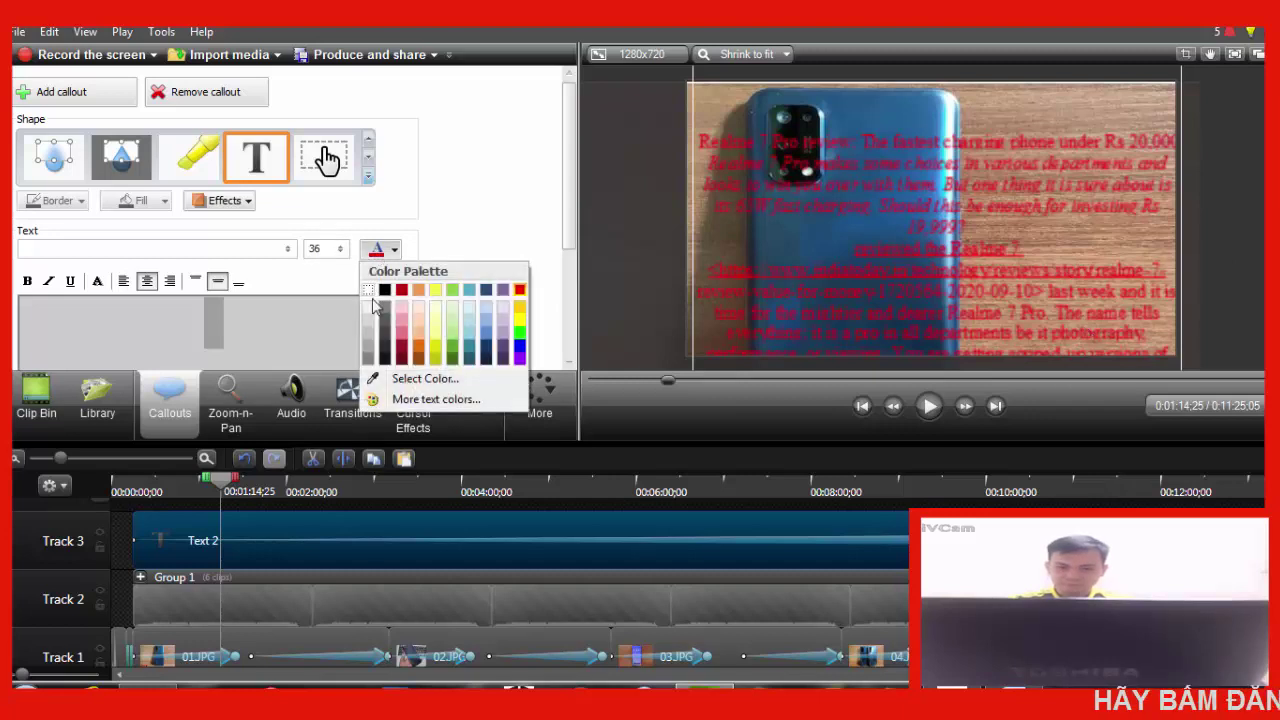
left_click(370, 292)
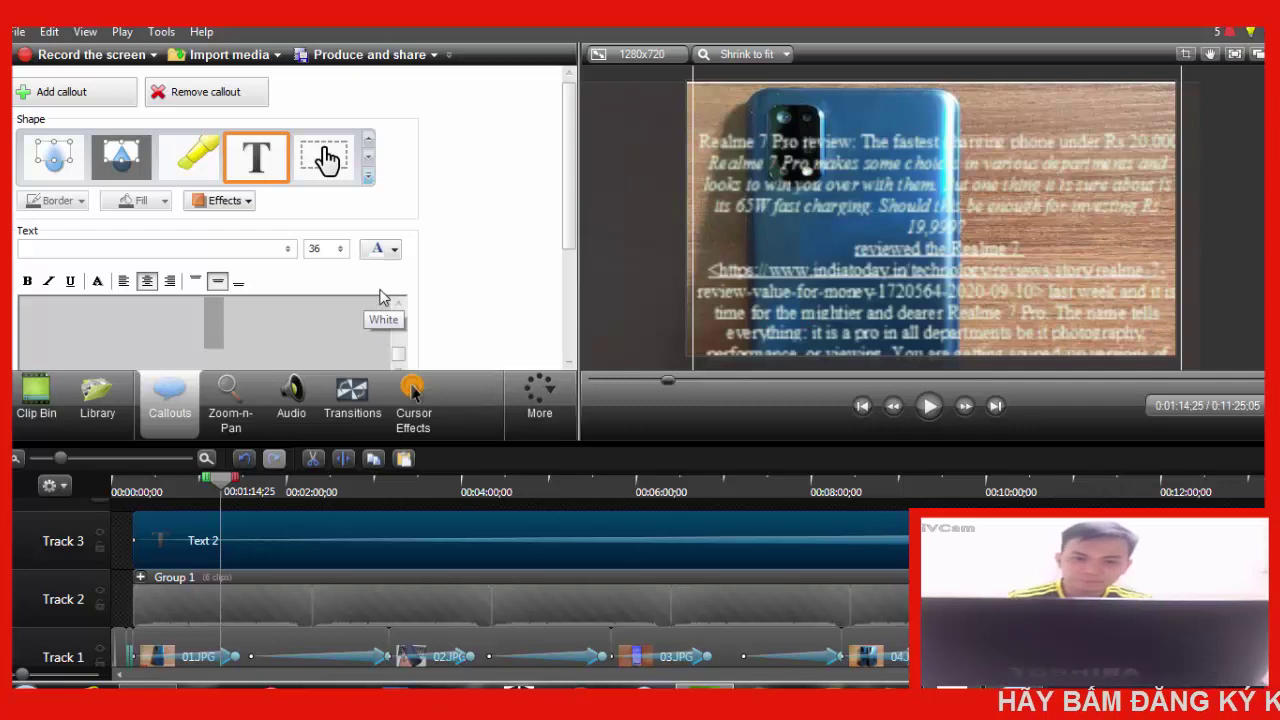
left_click(337, 254)
type("20")
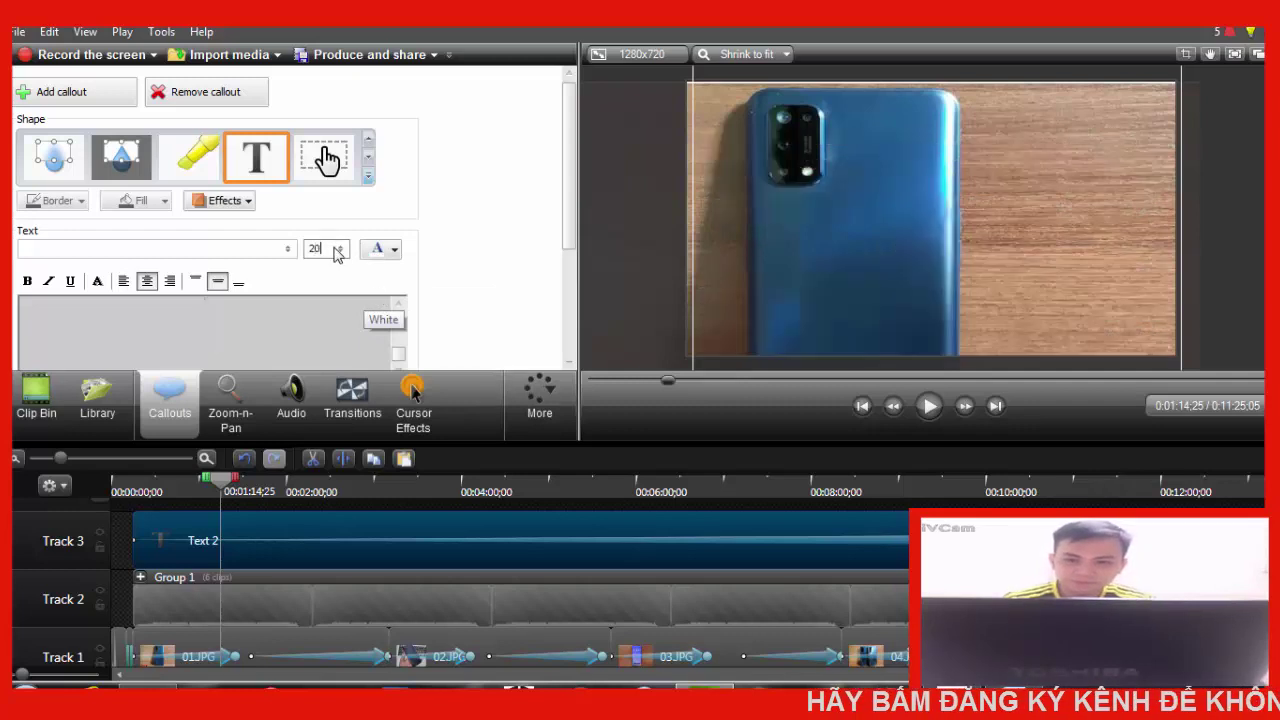
left_click_drag(222, 488, 183, 486)
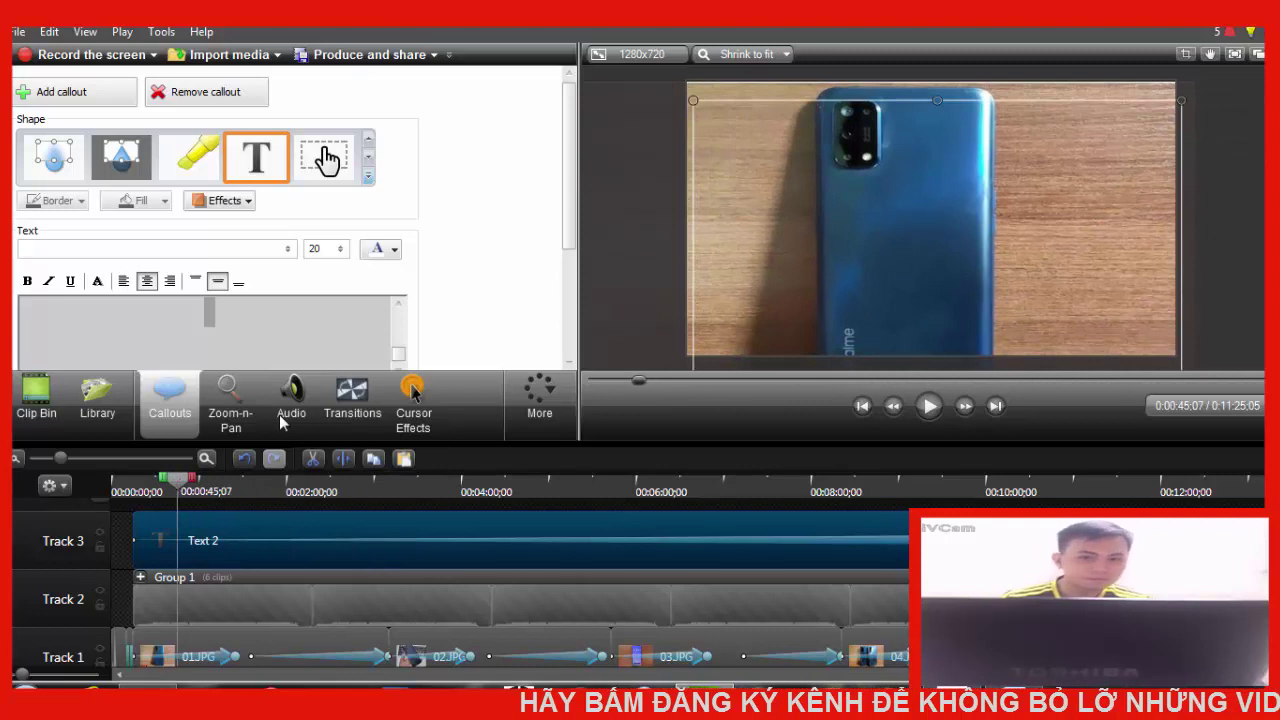
Return to 0:00:15;00, select the whole Text 2 article with its font size field, and check the callout around 0:00:34;28
key("ctrl+alt+Left")
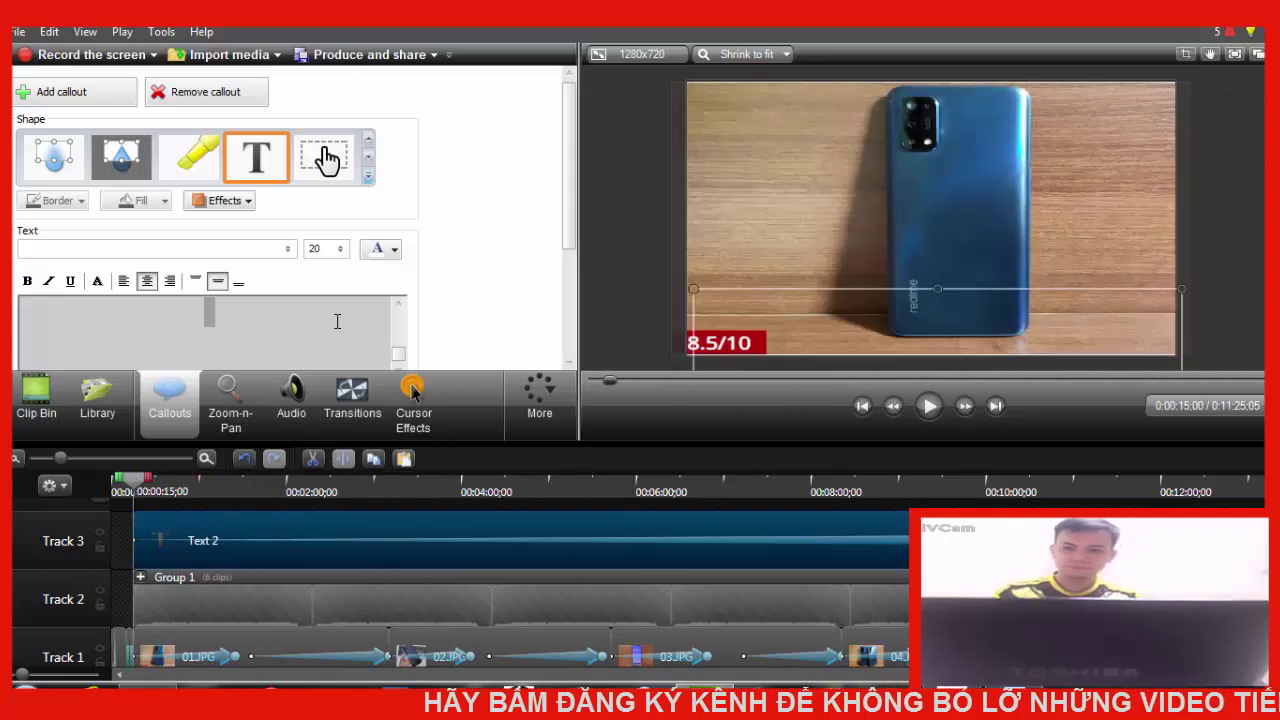
key("ctrl+v")
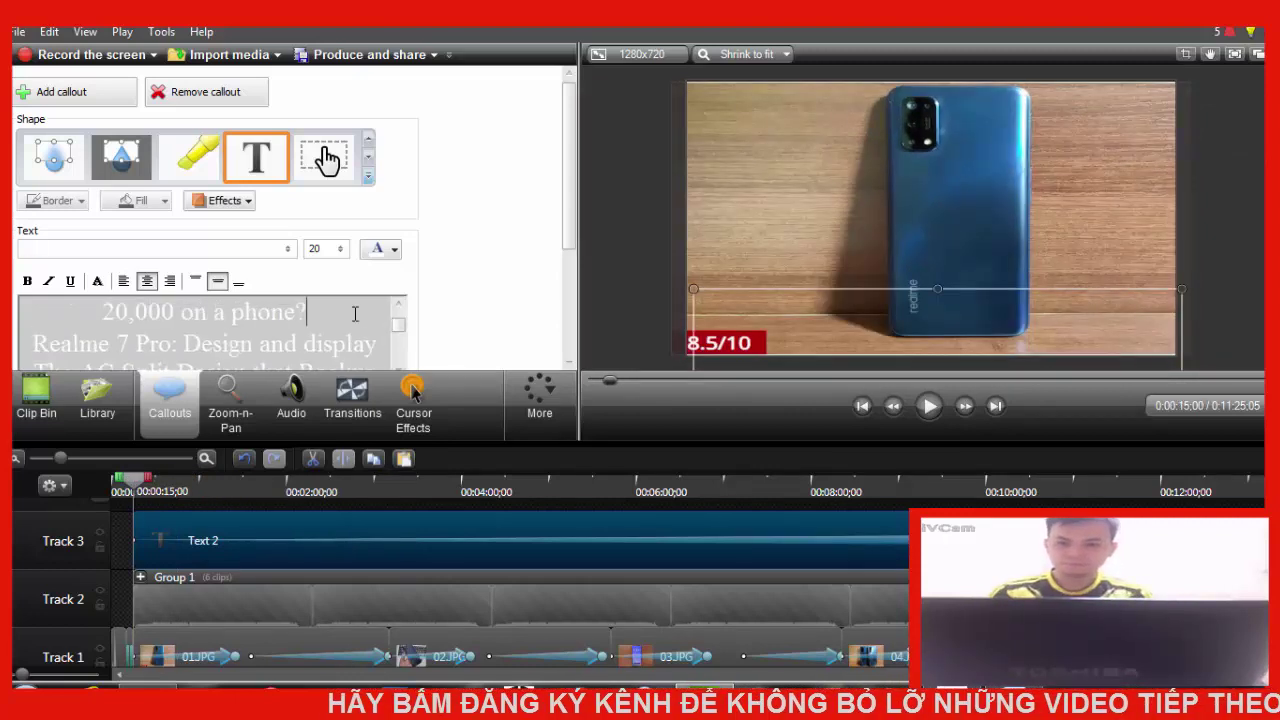
key("ctrl+a")
left_click(324, 249)
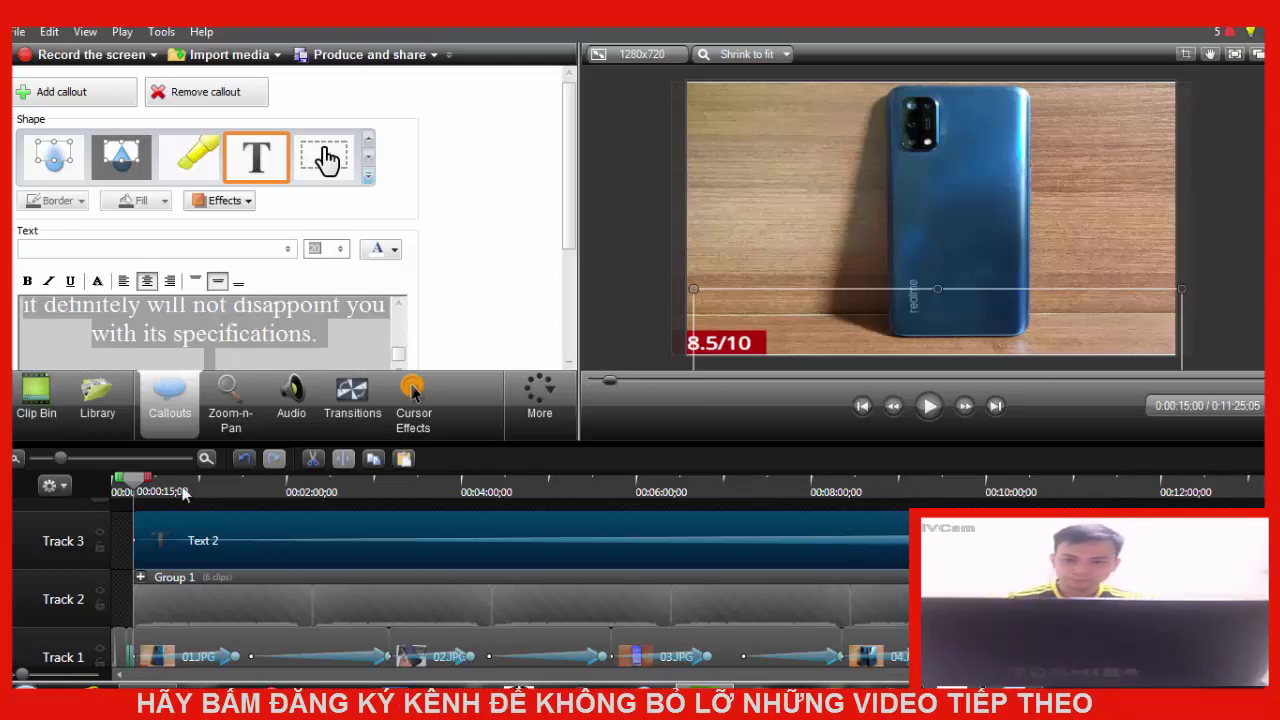
left_click_drag(138, 488, 165, 488)
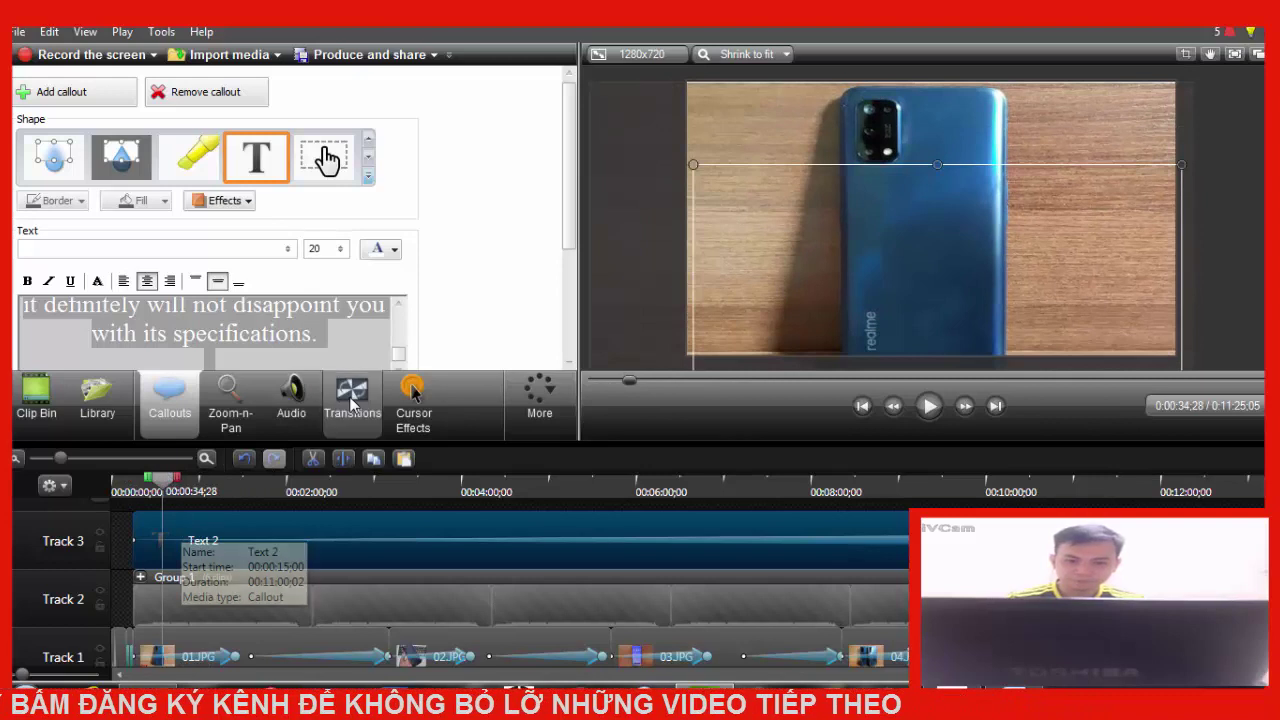
Look through the selected Text 2 article and return the playhead to the callout's start at 0:00:15;00
mouse_move(400, 370)
left_mouse_down()
mouse_move(405, 305)
mouse_move(407, 352)
left_mouse_up()
scroll(400, 330, "down", 5)
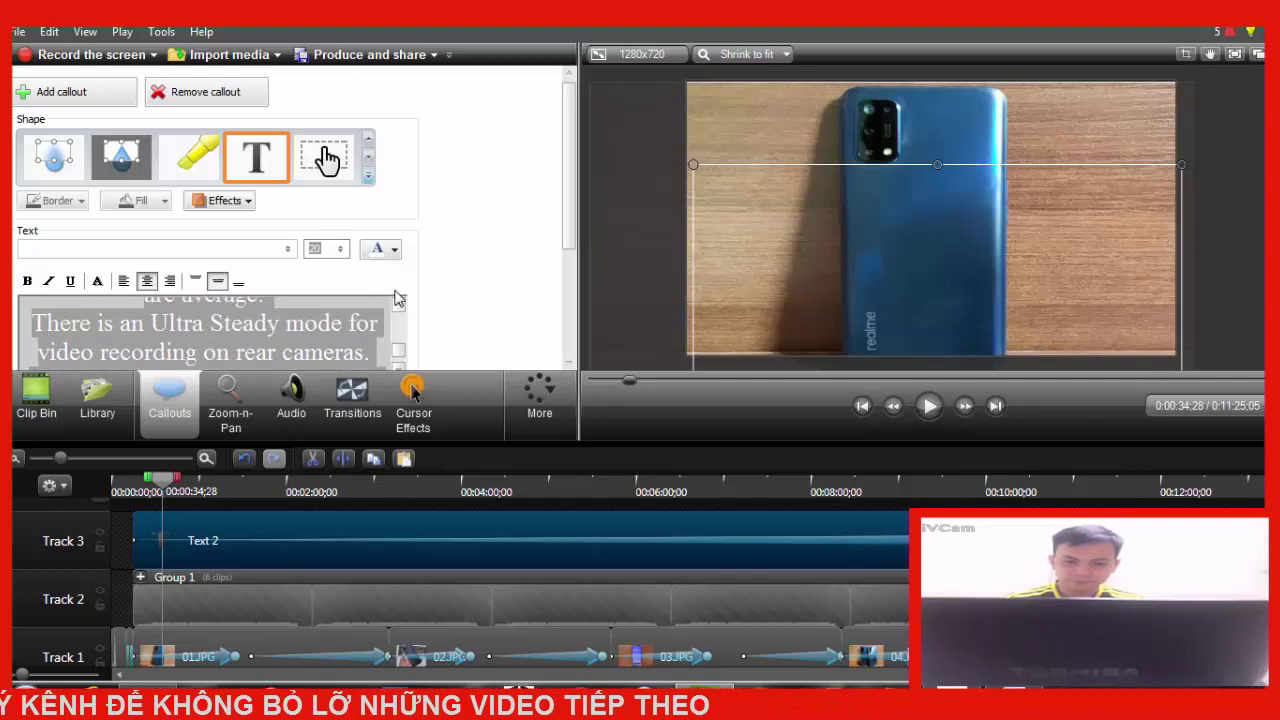
scroll(564, 214, "down", 3)
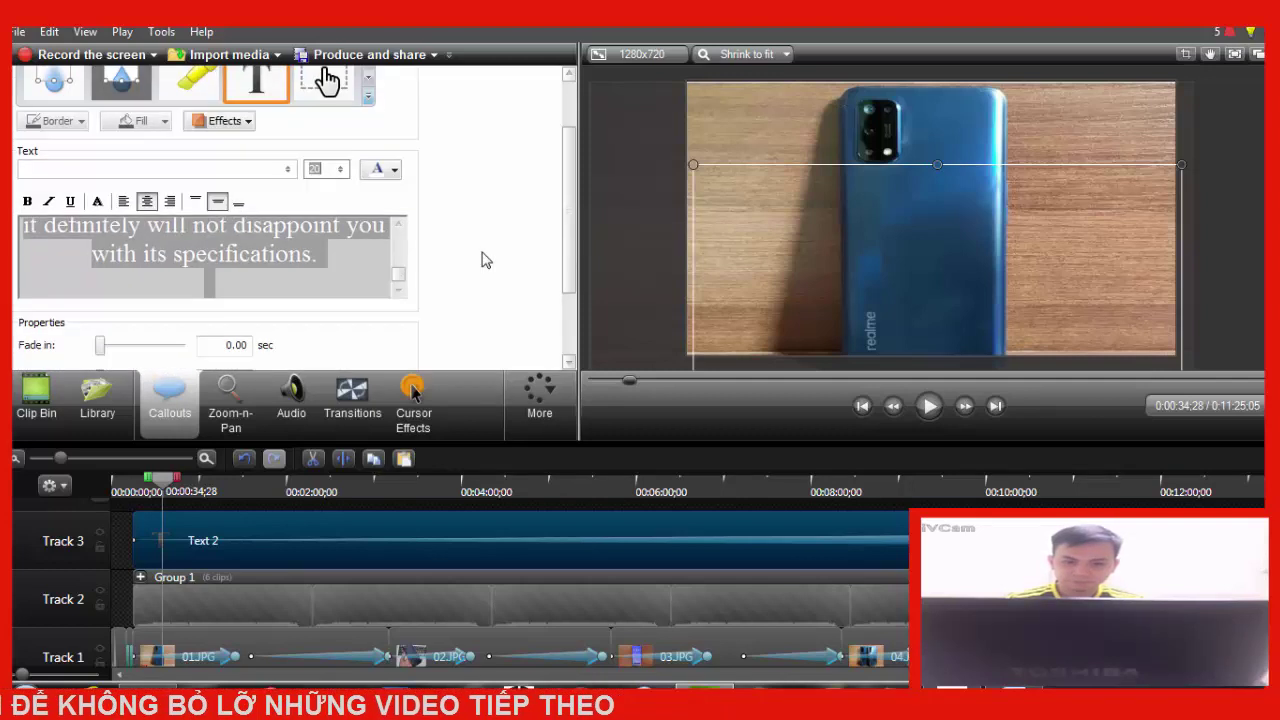
scroll(400, 277, "up", 15)
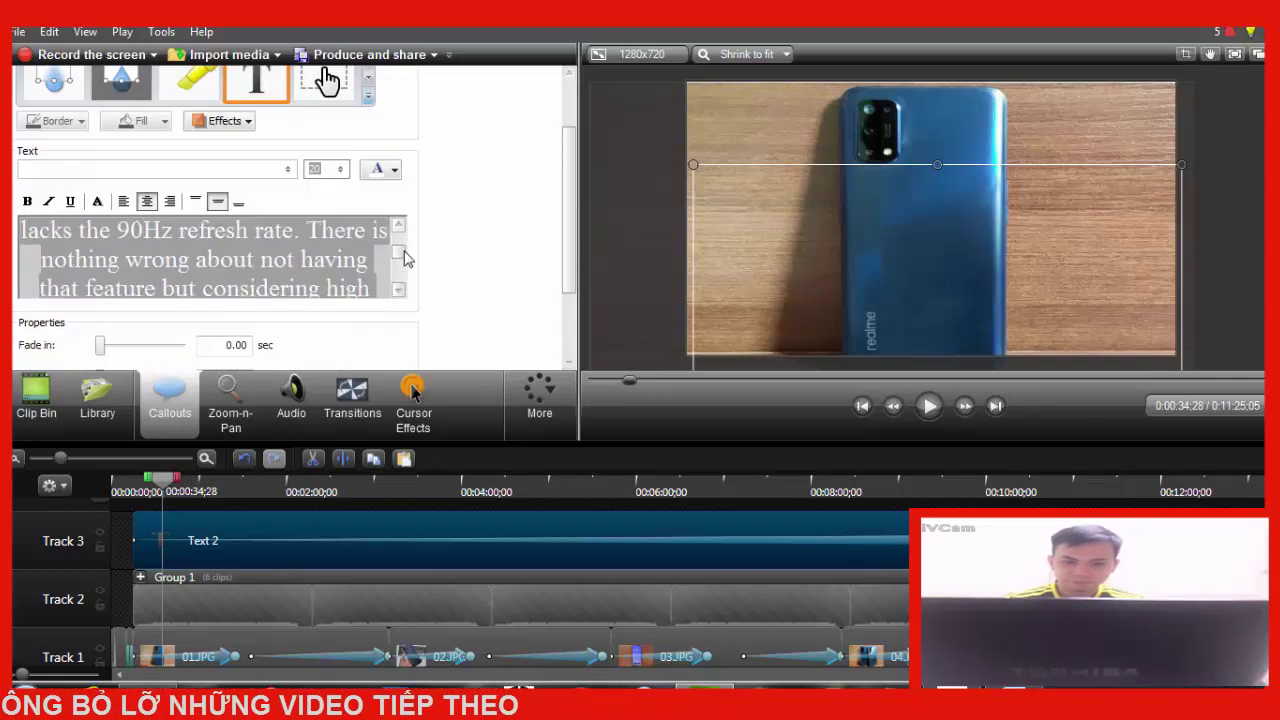
left_click(270, 525)
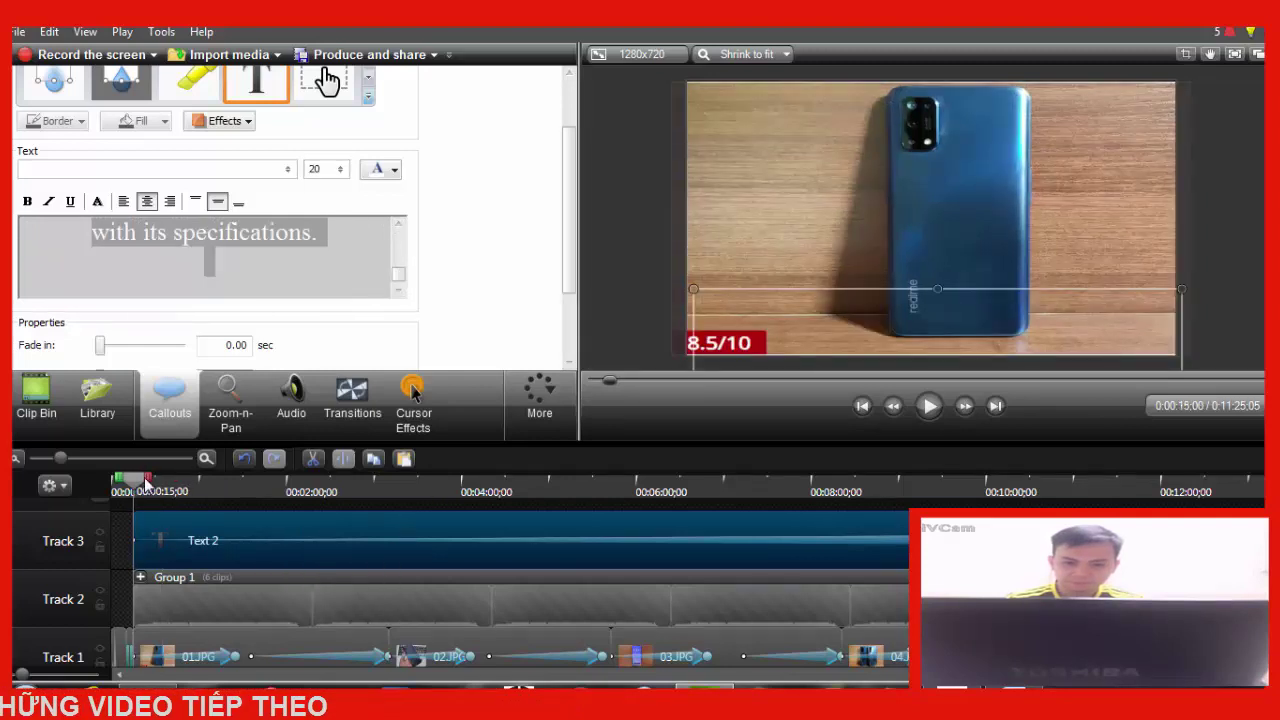